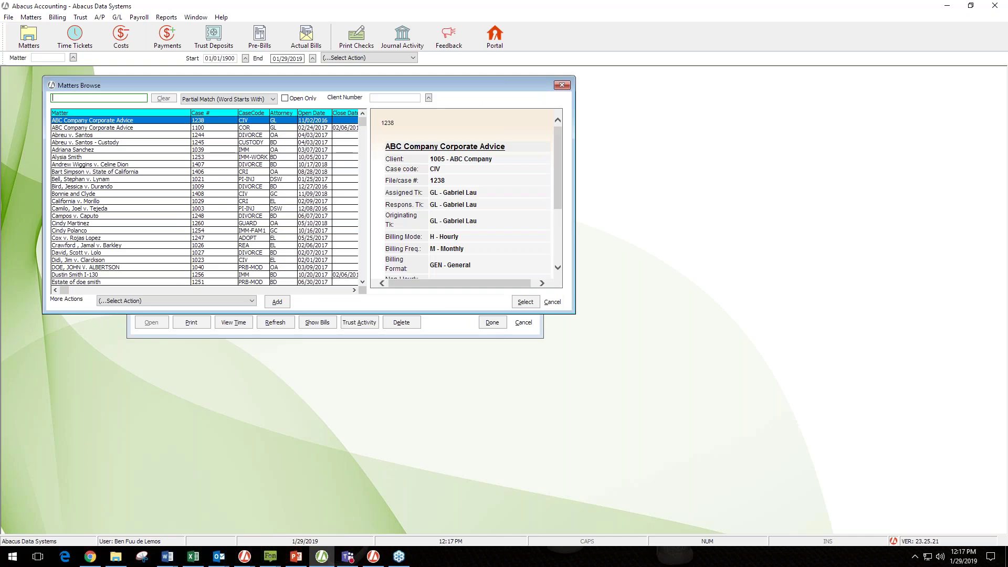
Find the personal injury matter assigned to DSW by the client's last name and load its billing detail.
left_click_drag(258, 86, 290, 89)
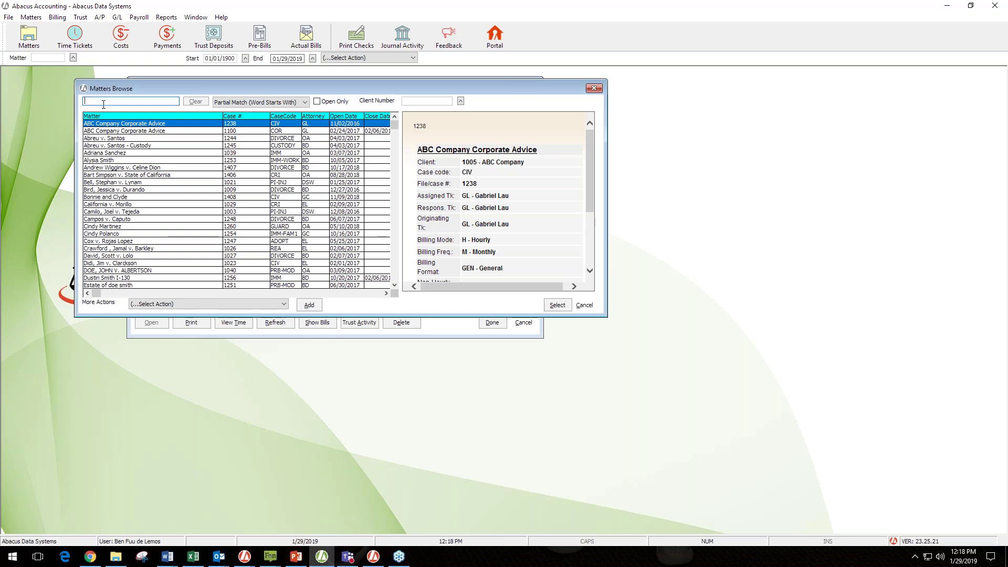
type("bell")
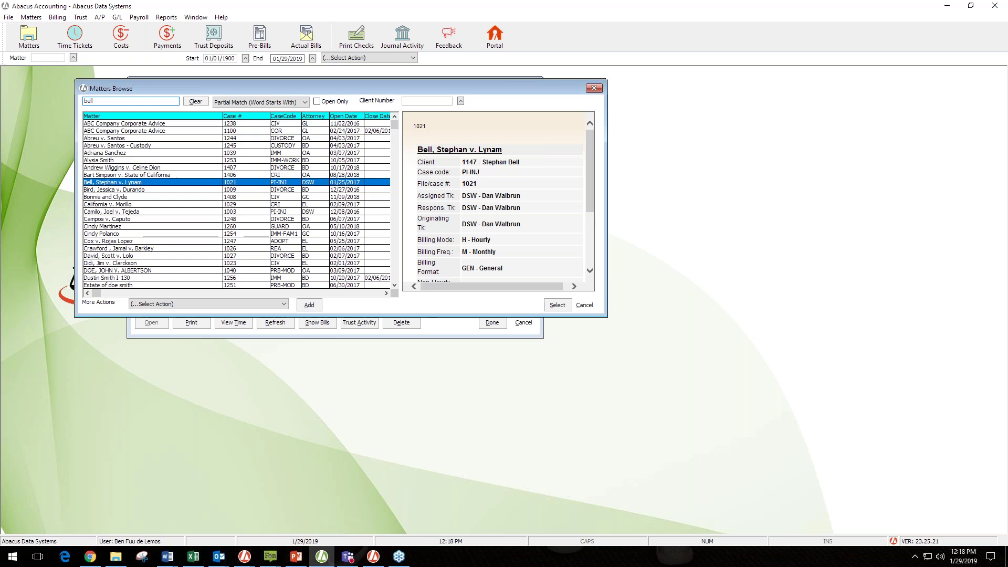
double_click(139, 124)
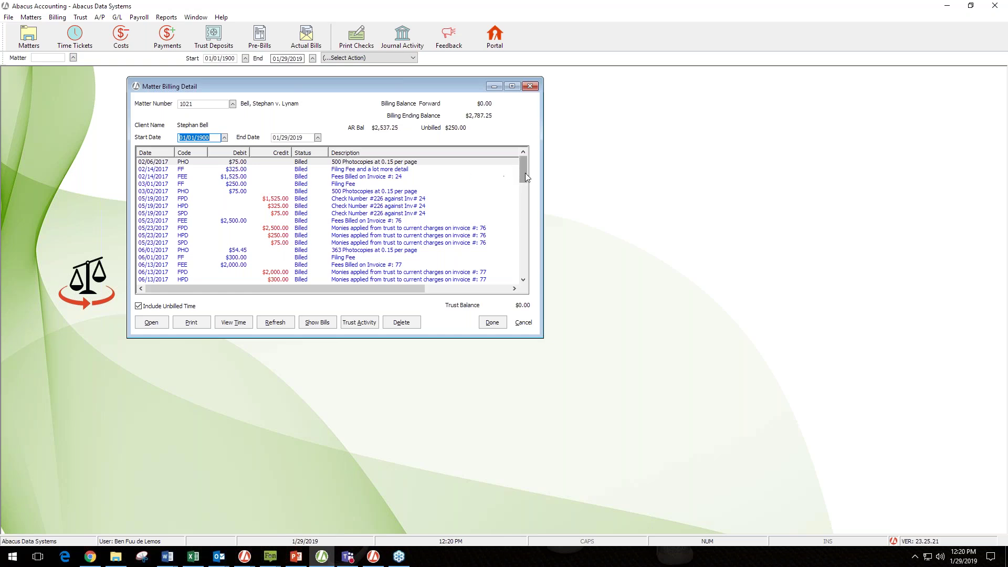
Review the matter's most recent billing transactions and select the unbilled filing fee dated 01/02/2019.
left_click_drag(525, 175, 523, 273)
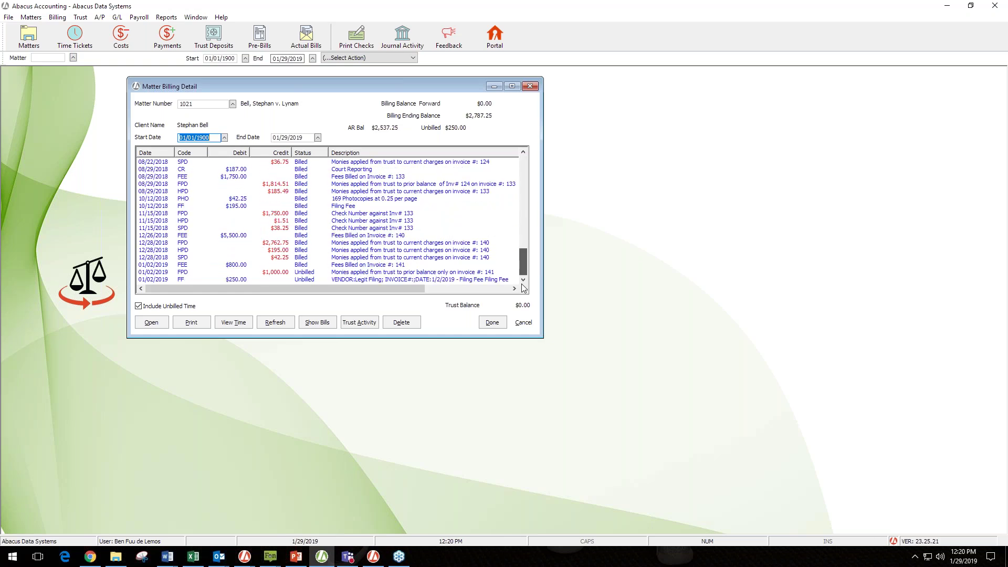
left_click(234, 280)
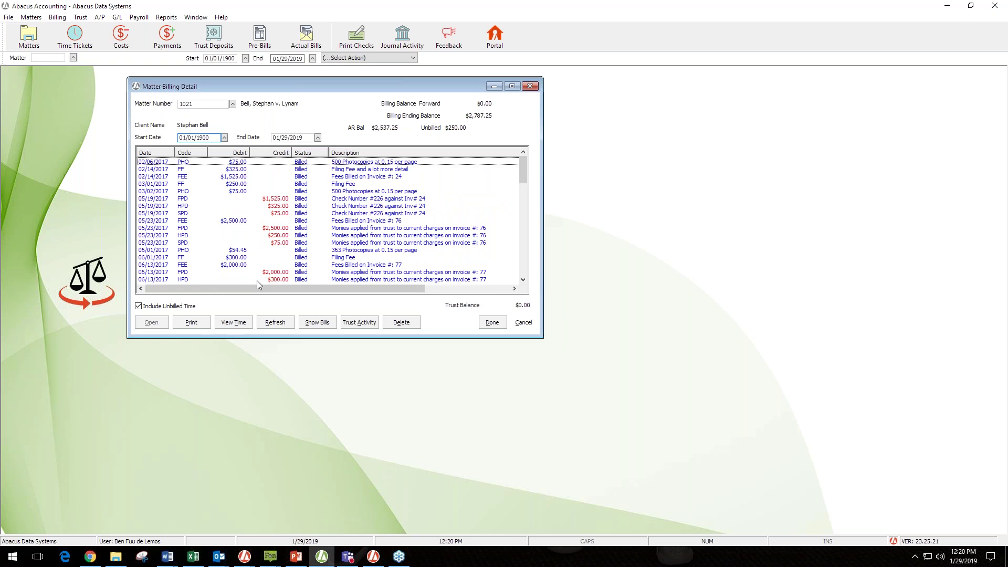
left_click_drag(521, 180, 523, 261)
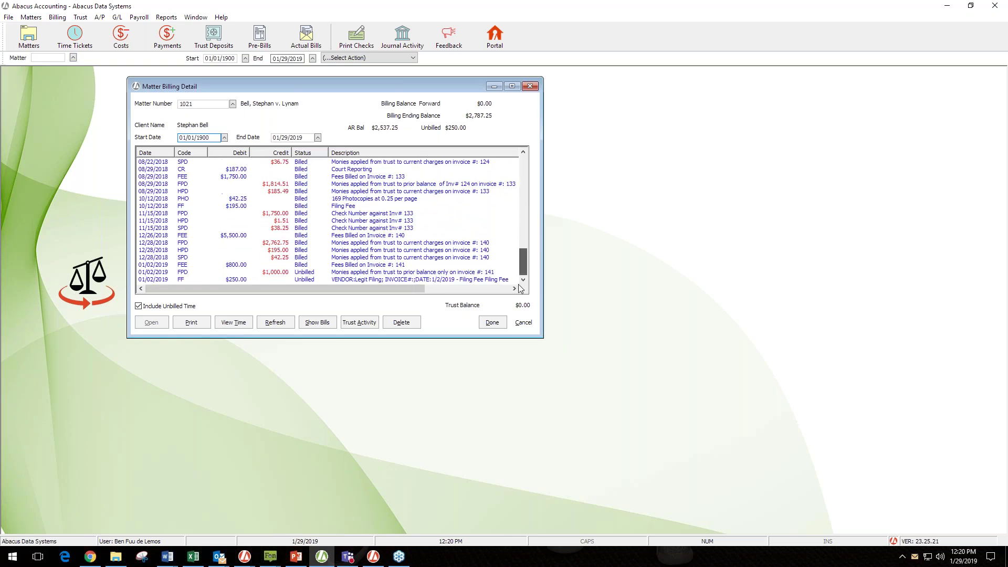
left_click(301, 280)
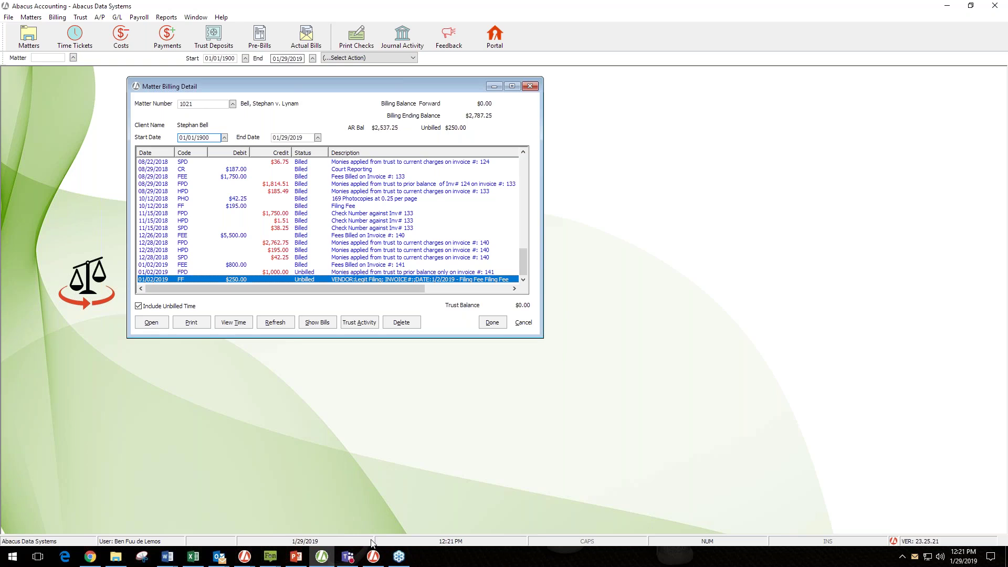
Switch to Abacus Law and restore the minimized Daily Organizer.
left_click(374, 557)
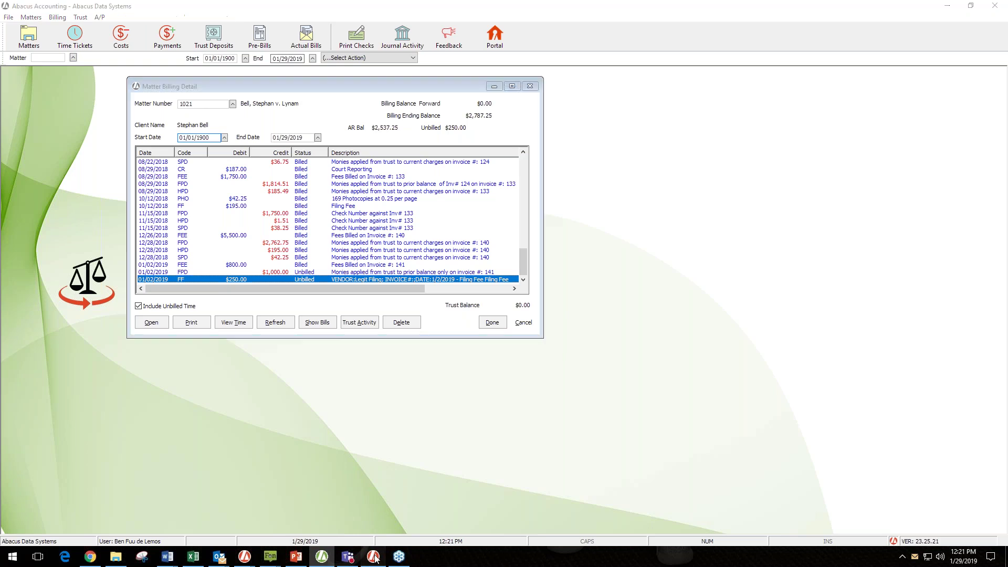
left_click(245, 557)
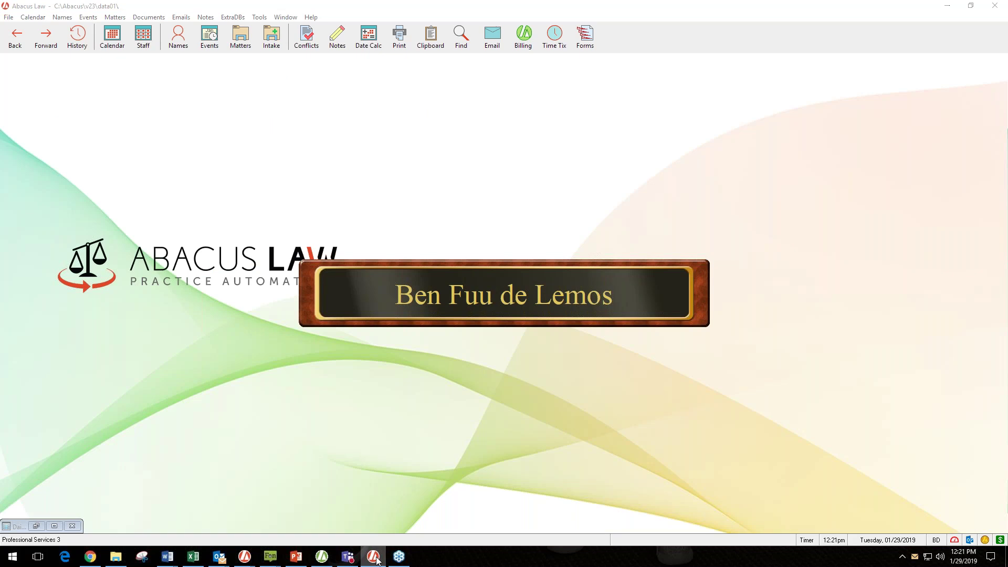
left_click(376, 560)
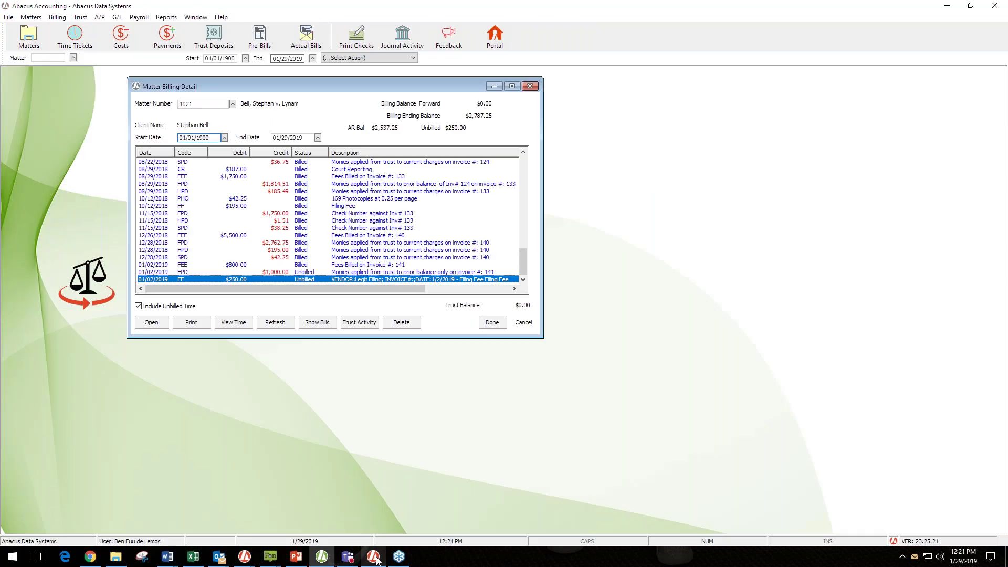
left_click(376, 560)
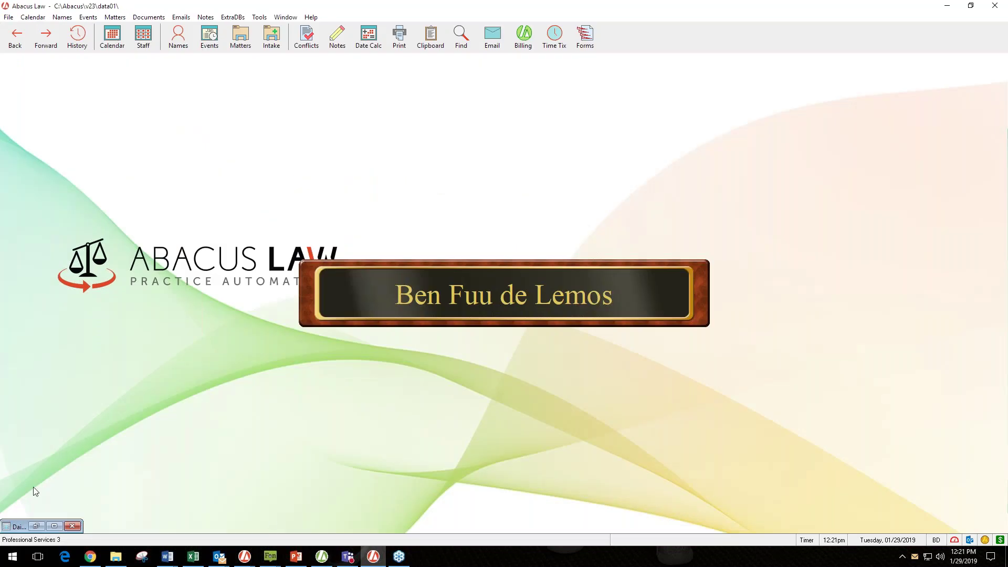
left_click(36, 527)
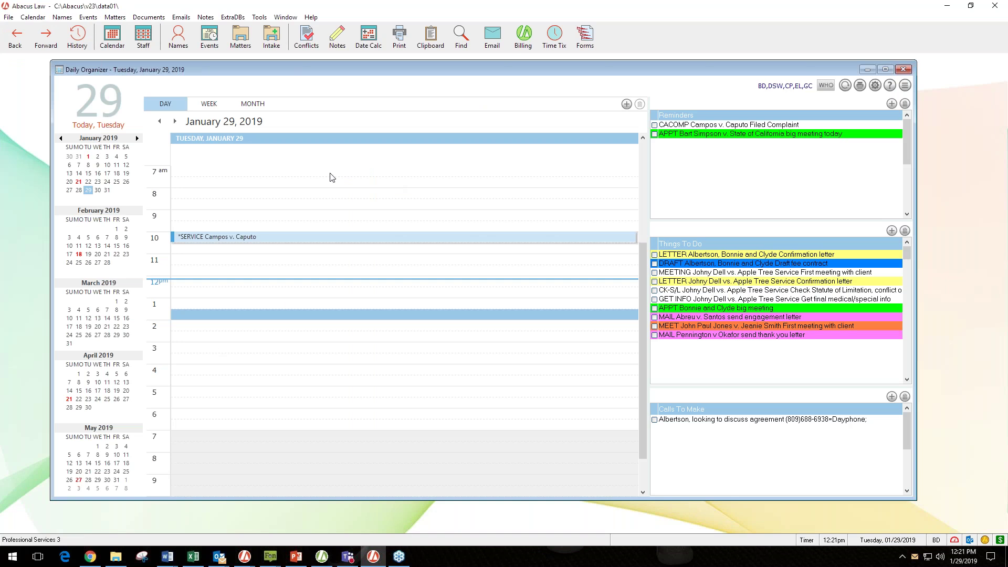
Find the same matter by the client's last name, open it and show its notes.
left_click(233, 42)
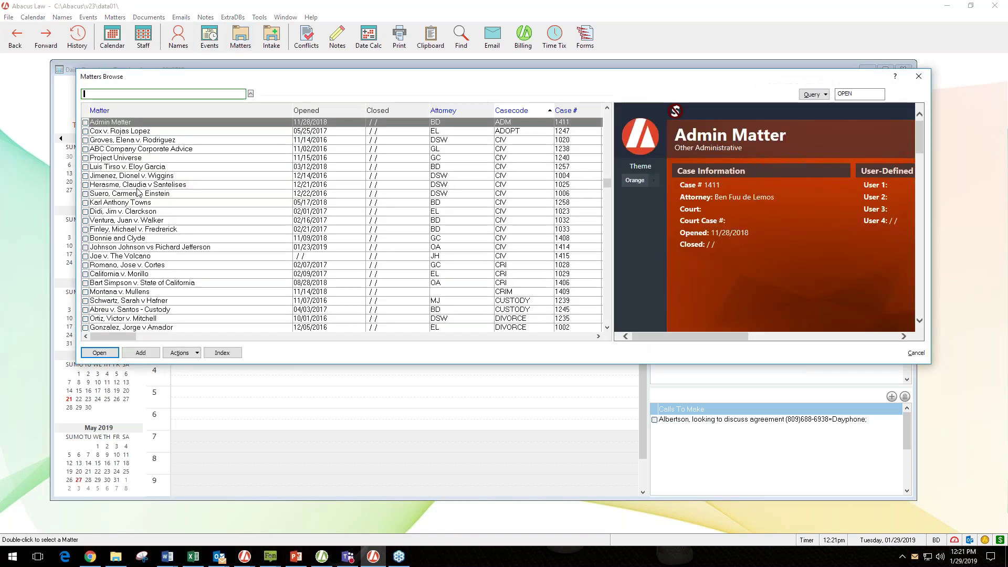
type("bell")
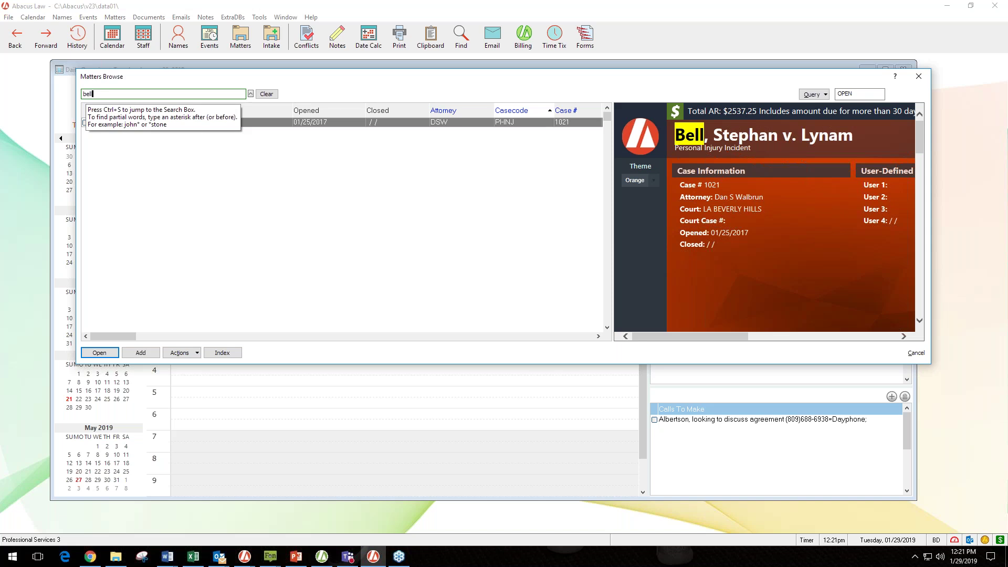
double_click(166, 124)
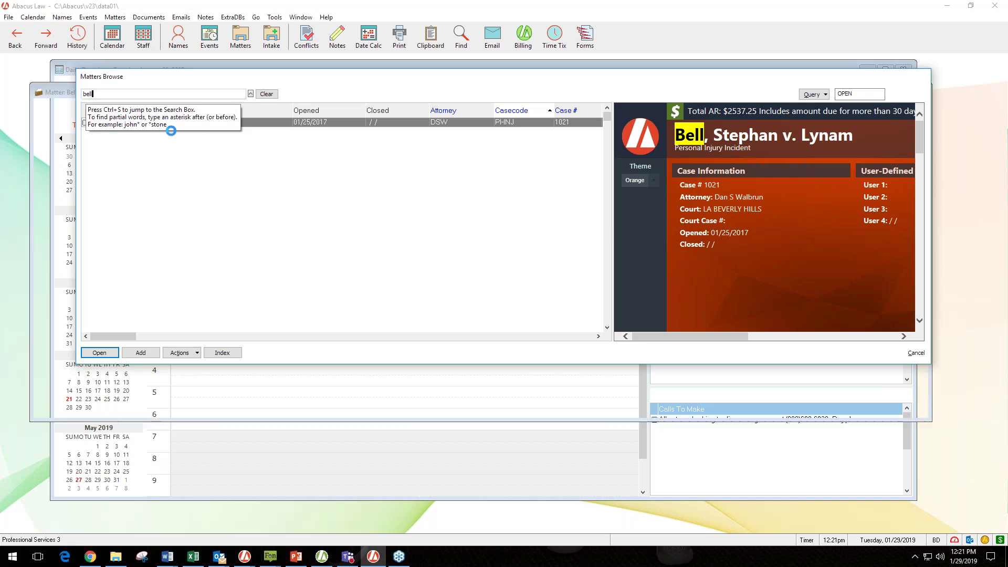
left_click(88, 124)
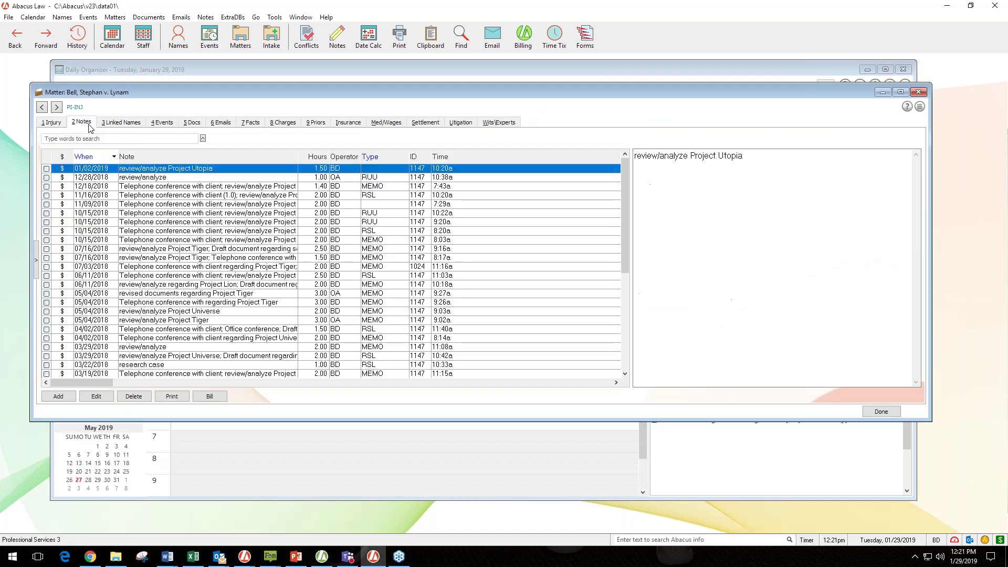
Add a new note to the matter with 1.50 hours and the note type RUU (Review).
left_click(58, 397)
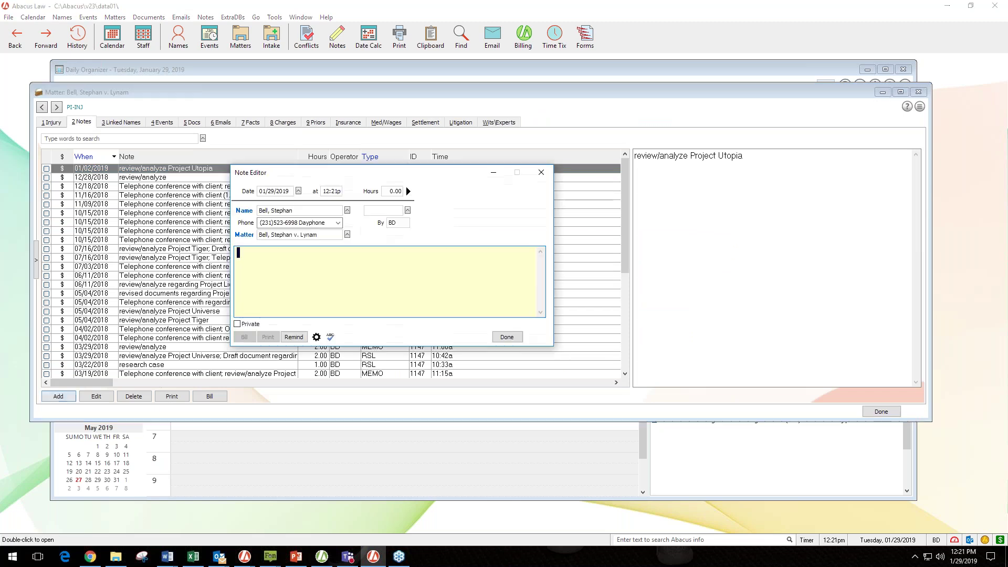
left_click(399, 191)
type("1.50")
left_click(376, 211)
type("RATING")
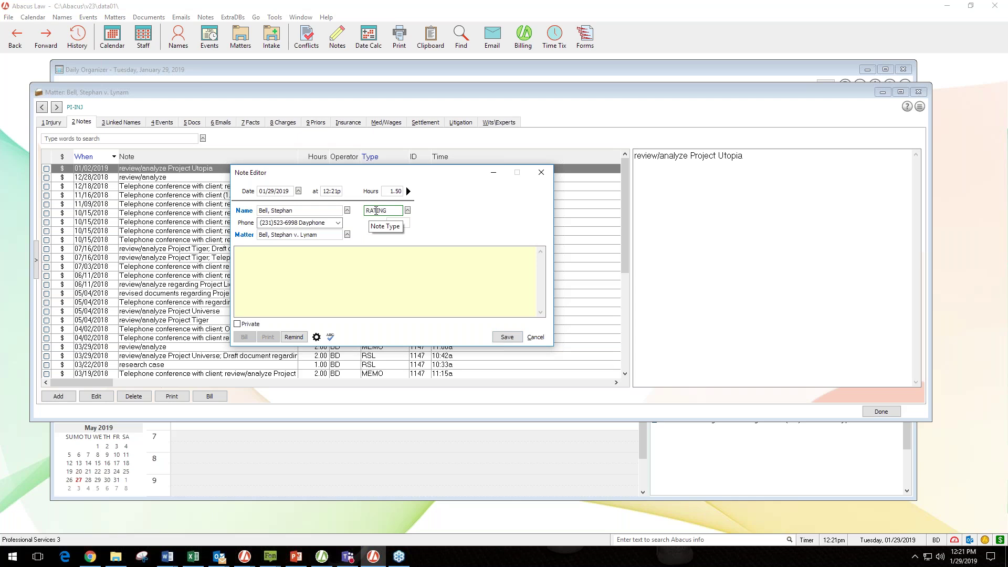
left_click(408, 211)
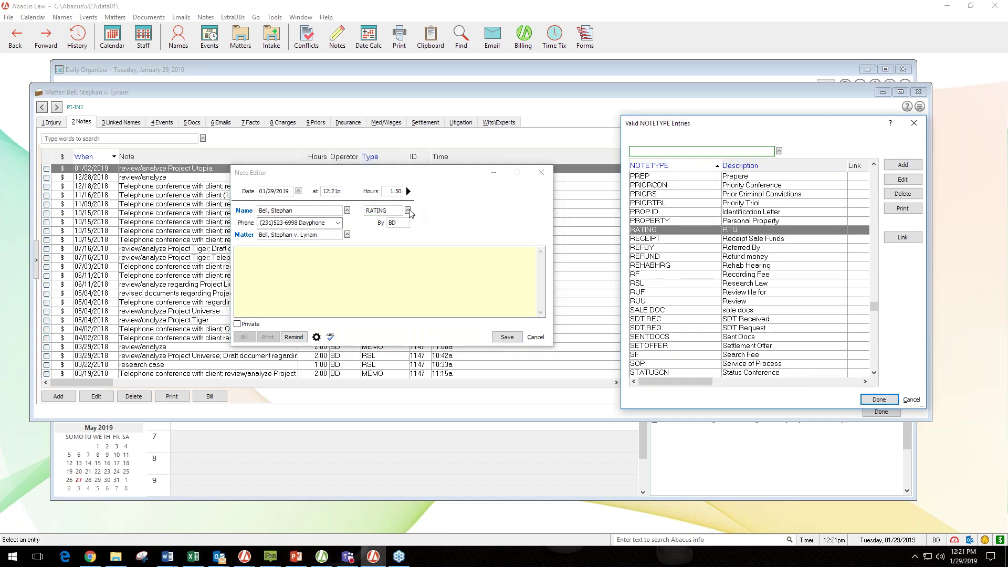
type("review")
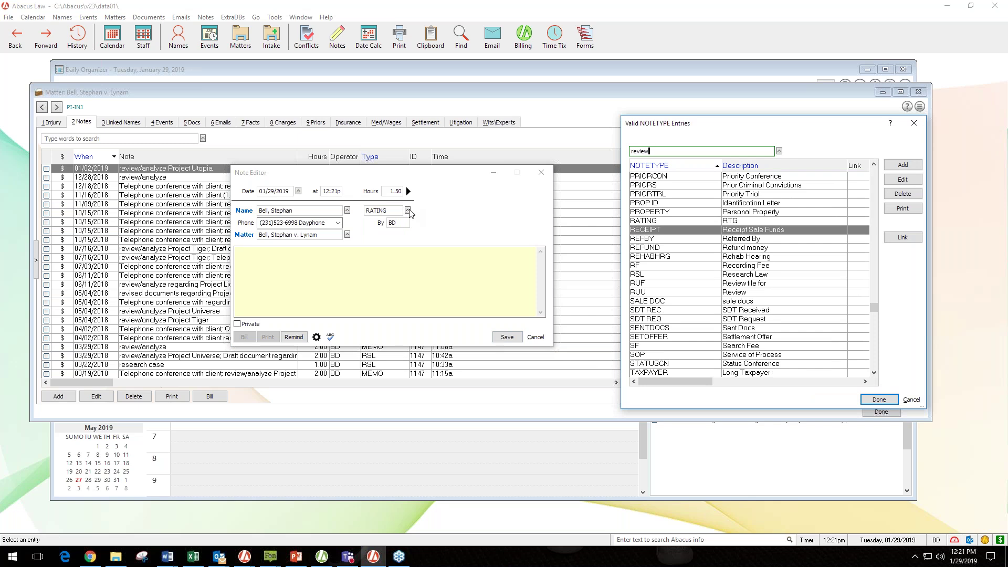
left_click(648, 196)
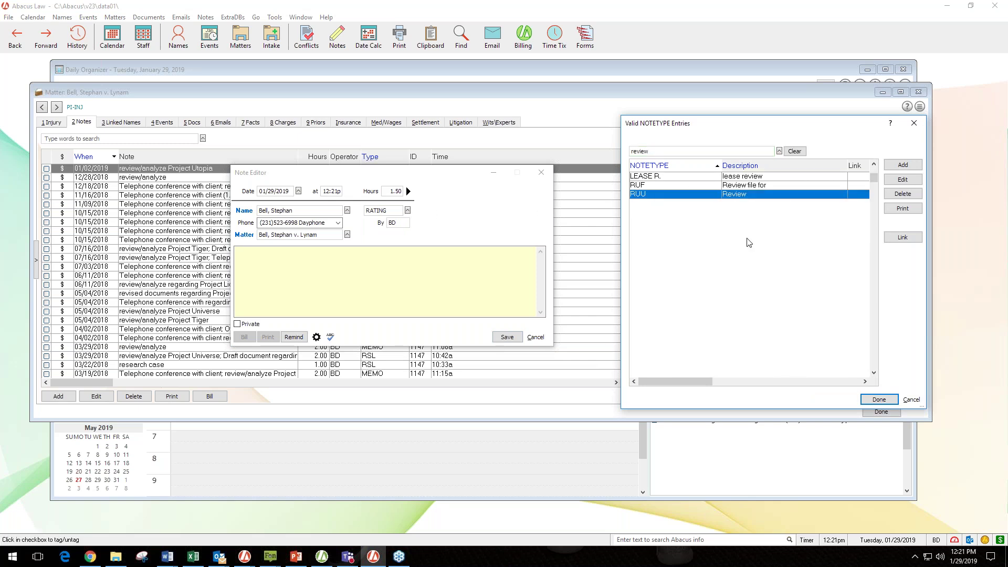
left_click(878, 399)
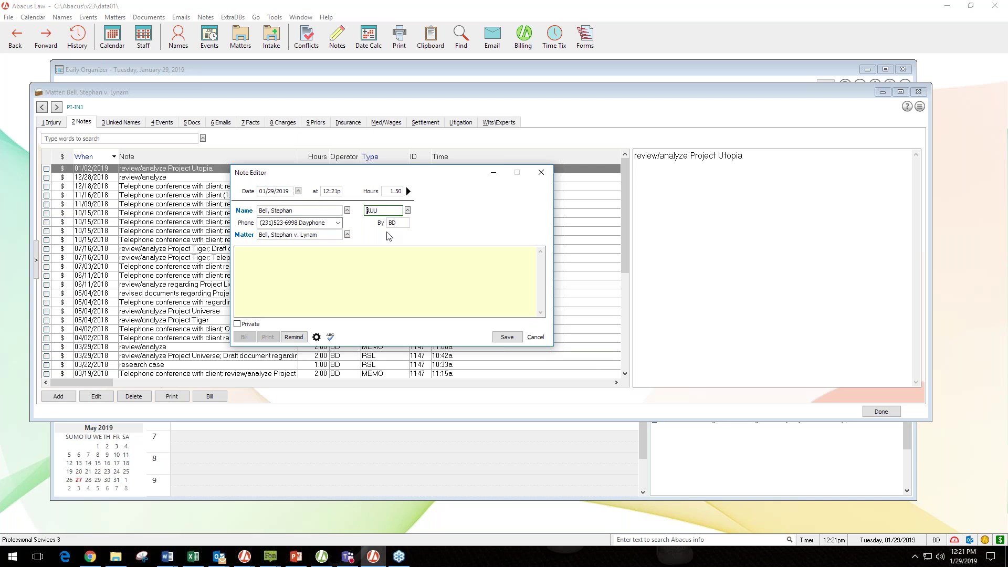
Write the note text "Telephone conference with client regarding Project Unicorn", using the tcw abbreviation for the opening words.
left_click(289, 264)
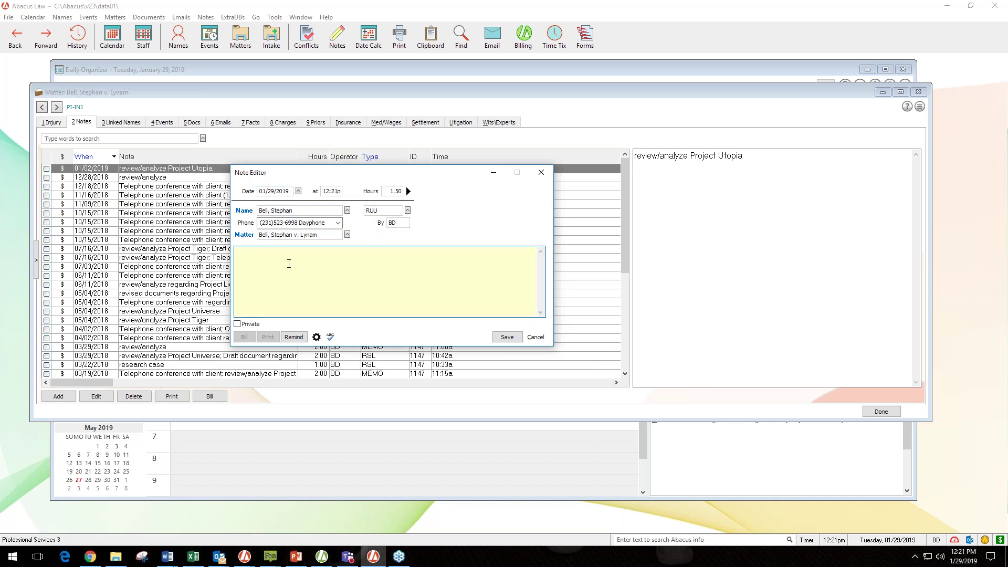
type("tcw")
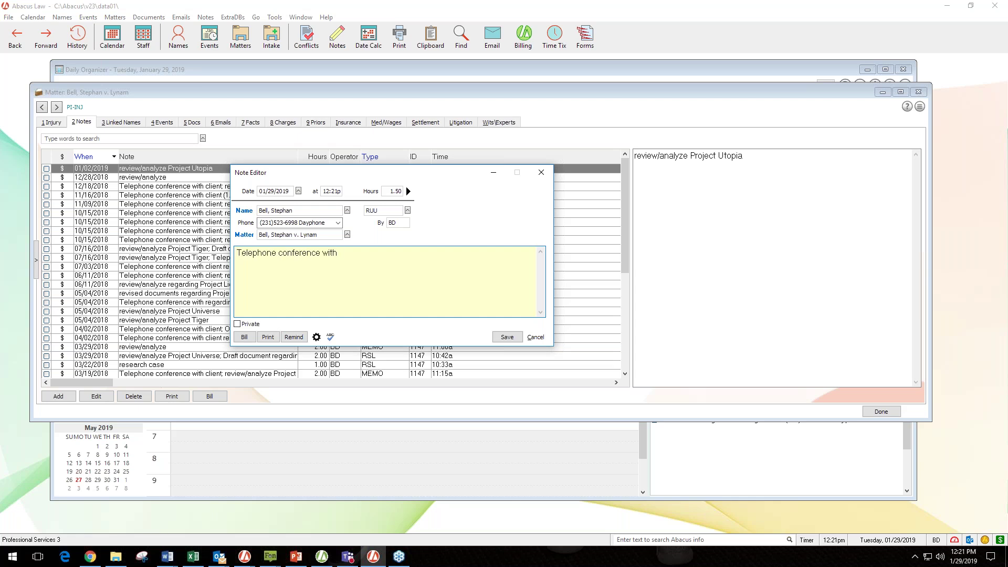
type(" client regarding Project Unicorn")
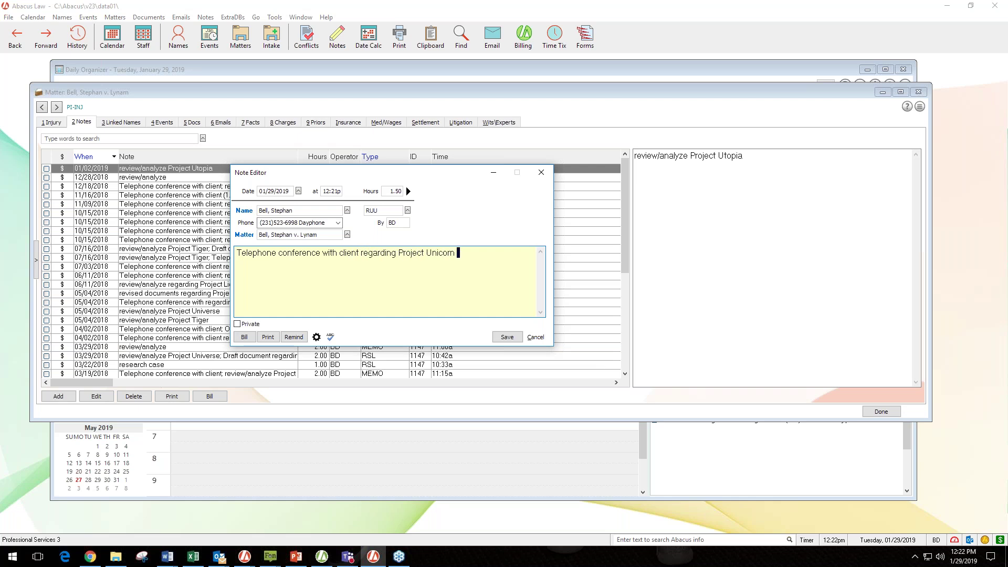
Bill the note as a billable time ticket for 1.50 hours and save the ticket.
left_click(251, 340)
left_click(314, 274)
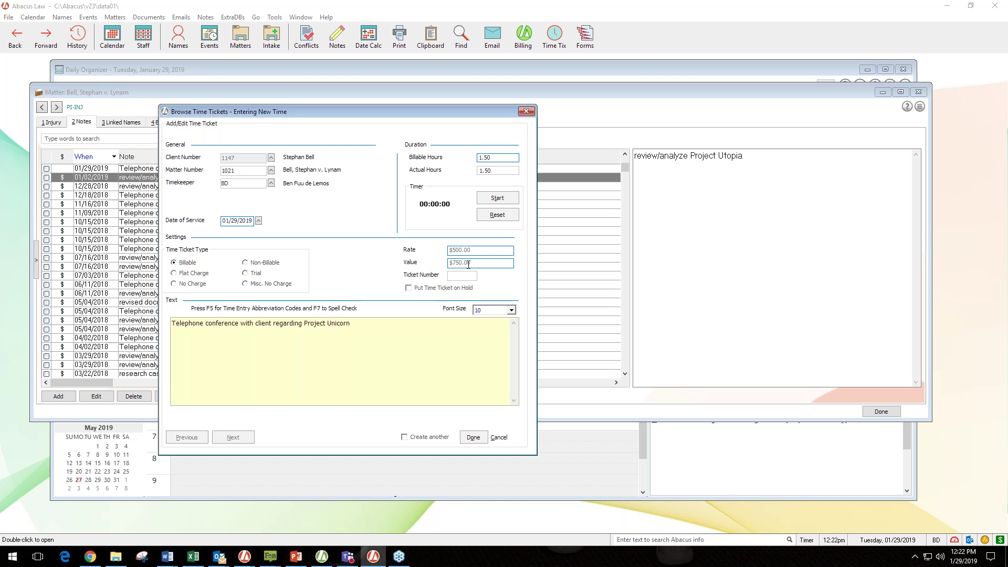
left_click(474, 438)
left_click(561, 294)
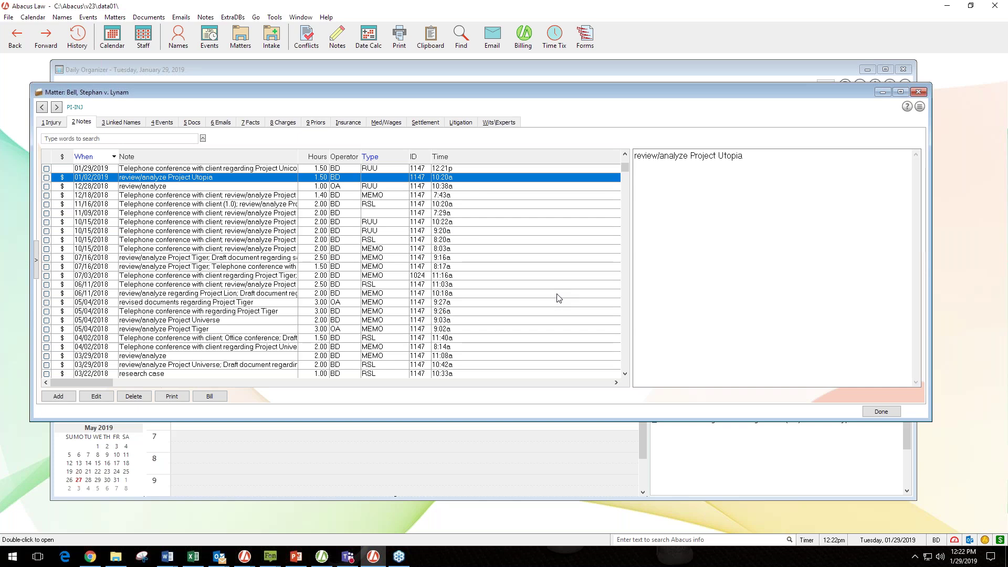
Switch back to Abacus Accounting, refresh the matter's billing detail and check its latest entries.
left_click(325, 558)
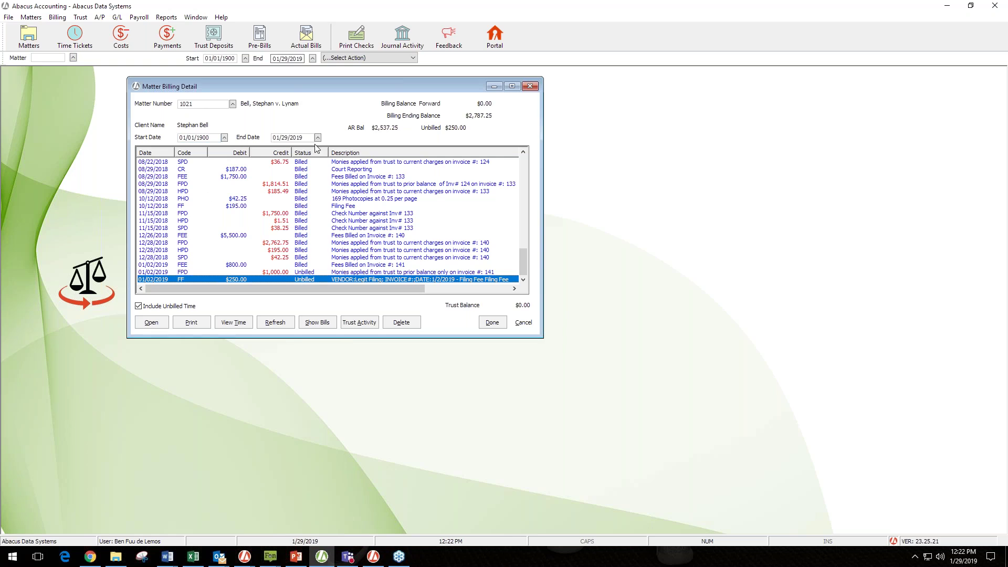
left_click(279, 325)
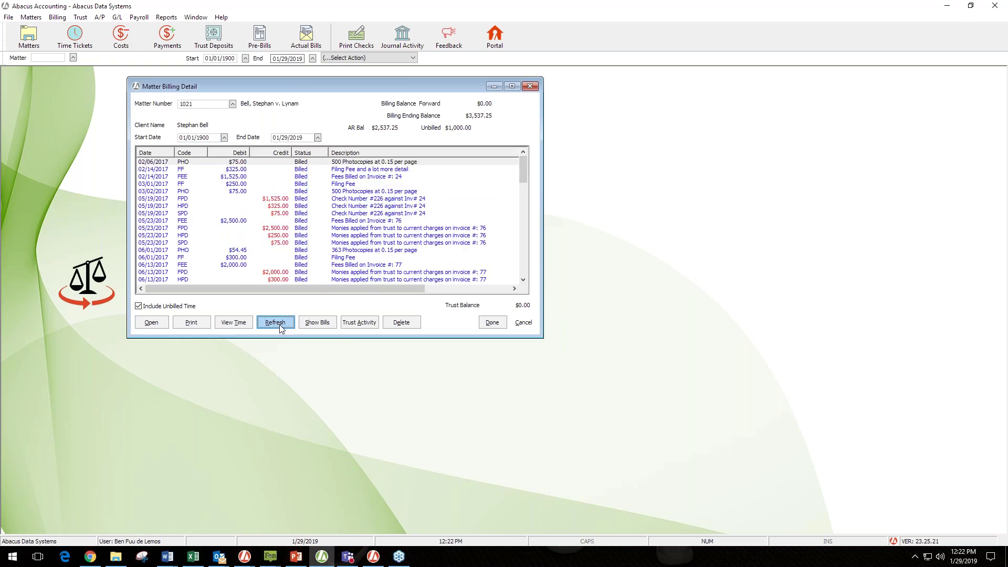
left_click_drag(522, 169, 513, 272)
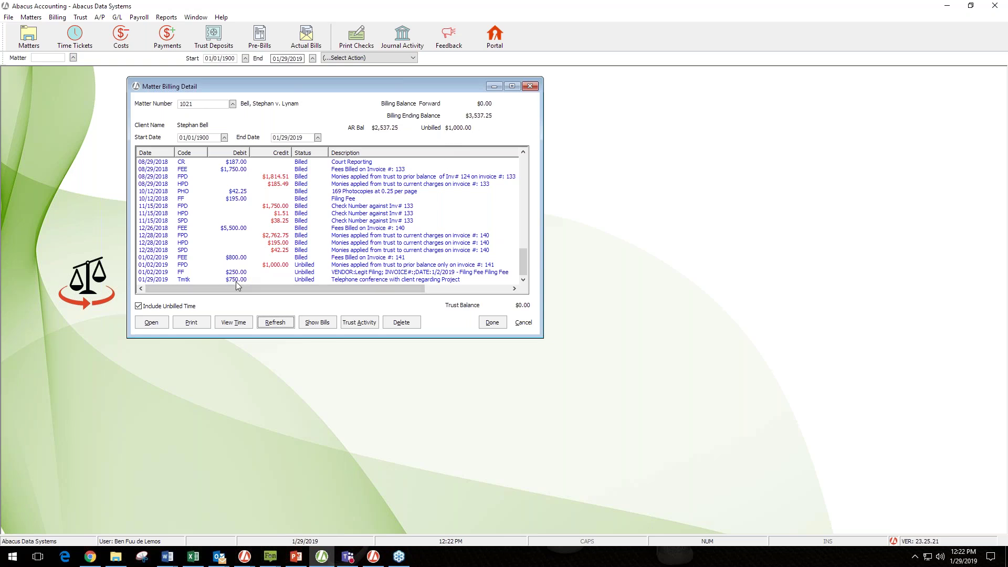
Compare the billing transactions without and with unbilled time included, and select the time ticket entry dated 01/29/2019.
left_click(138, 307)
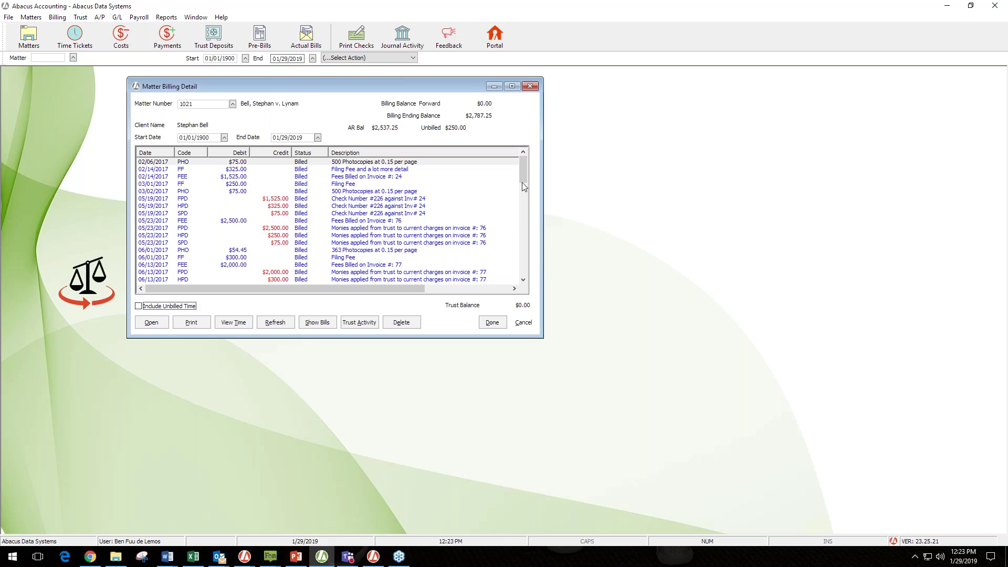
left_click_drag(522, 169, 524, 283)
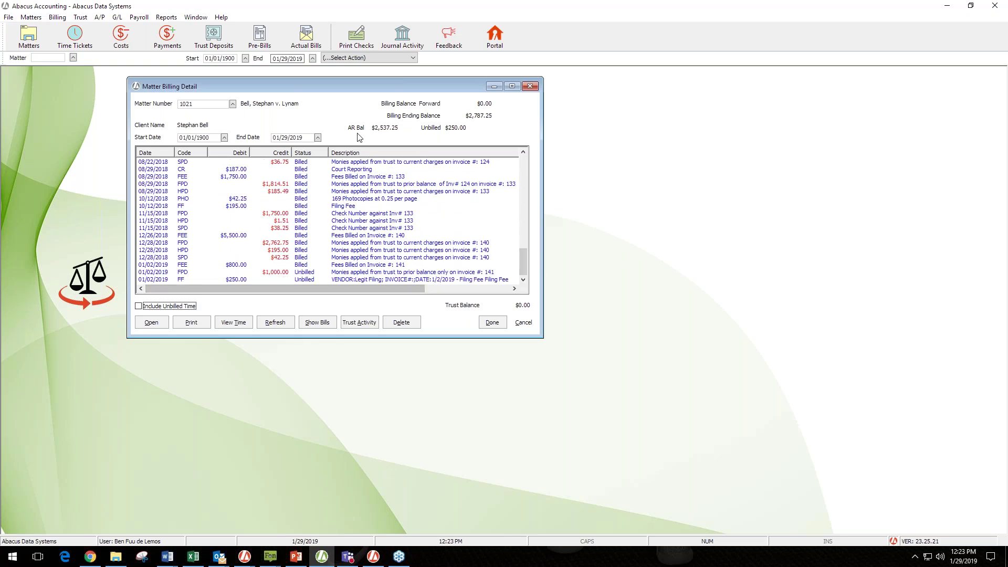
left_click(139, 306)
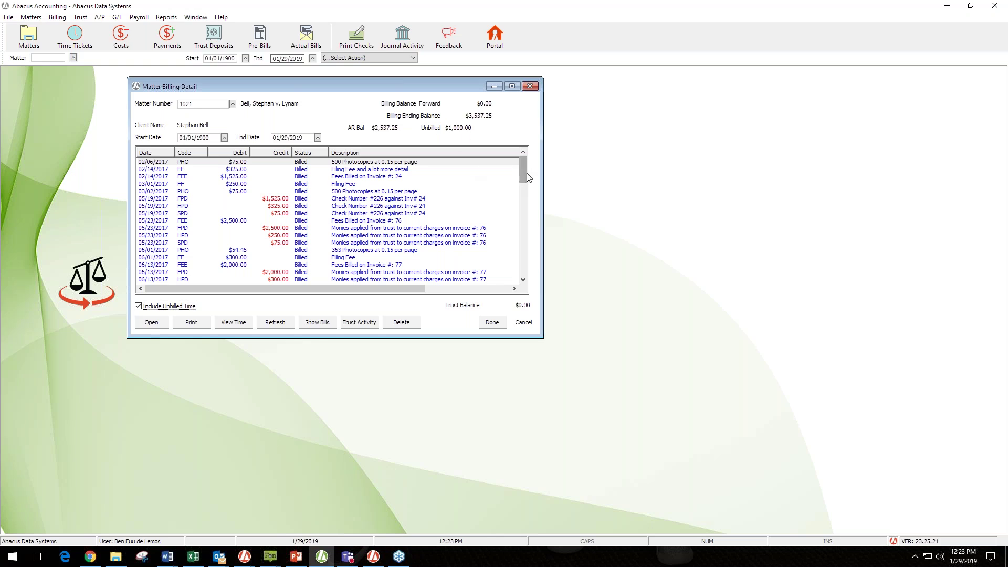
left_click_drag(524, 178, 546, 295)
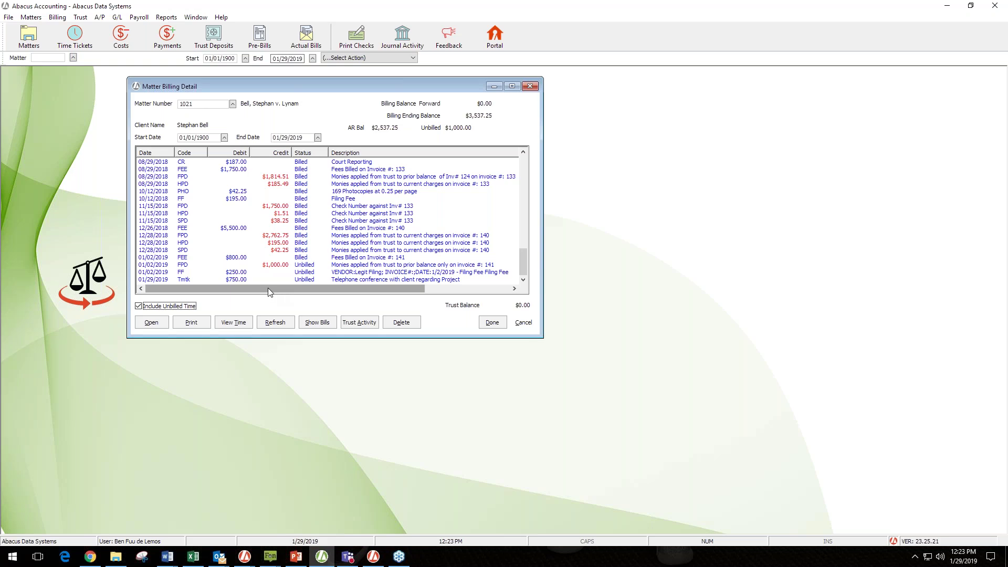
left_click(305, 281)
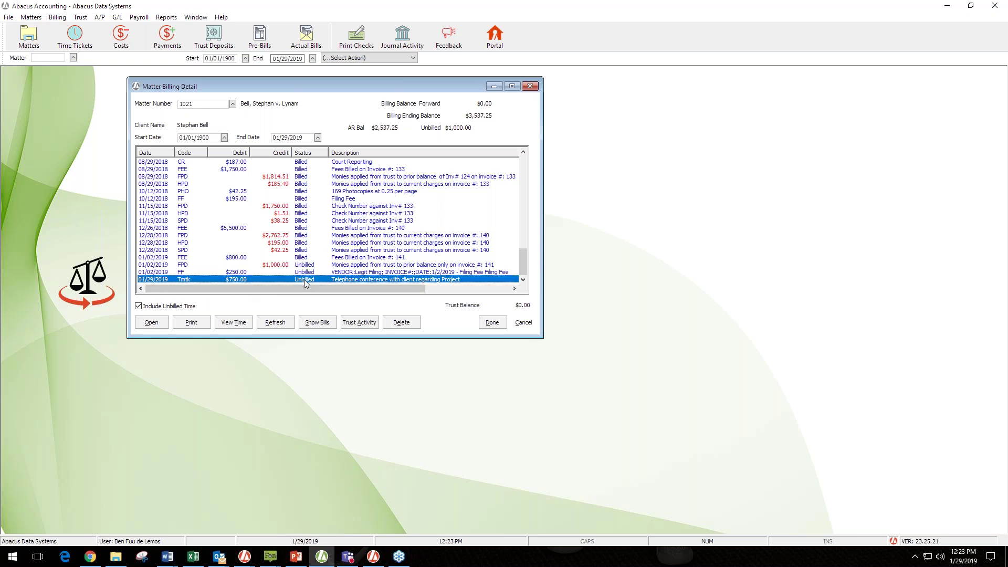
Open the time ticket dated 01/29/2019, reassign it to matter 1012 and try to save it.
double_click(245, 278)
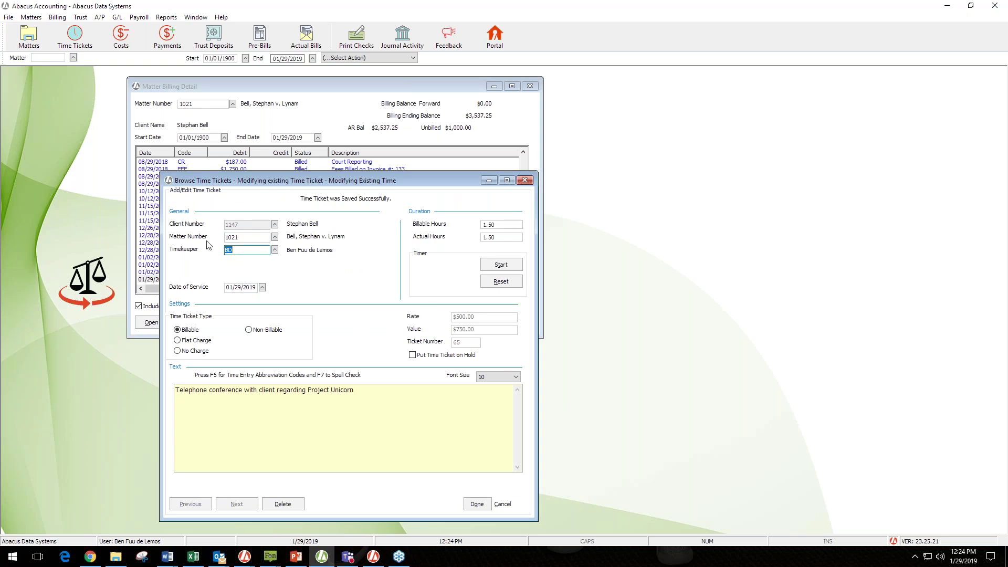
left_click(276, 238)
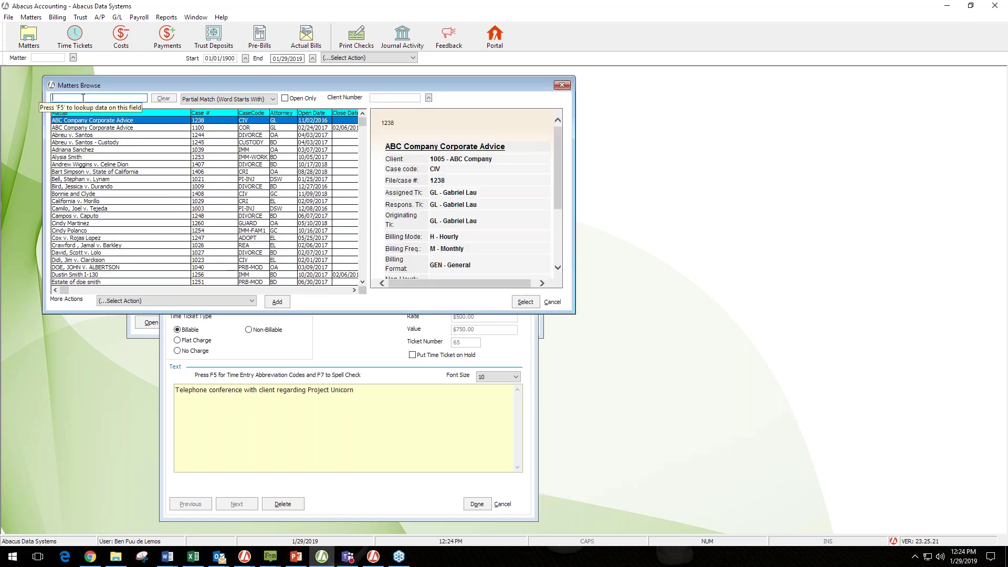
type("1012")
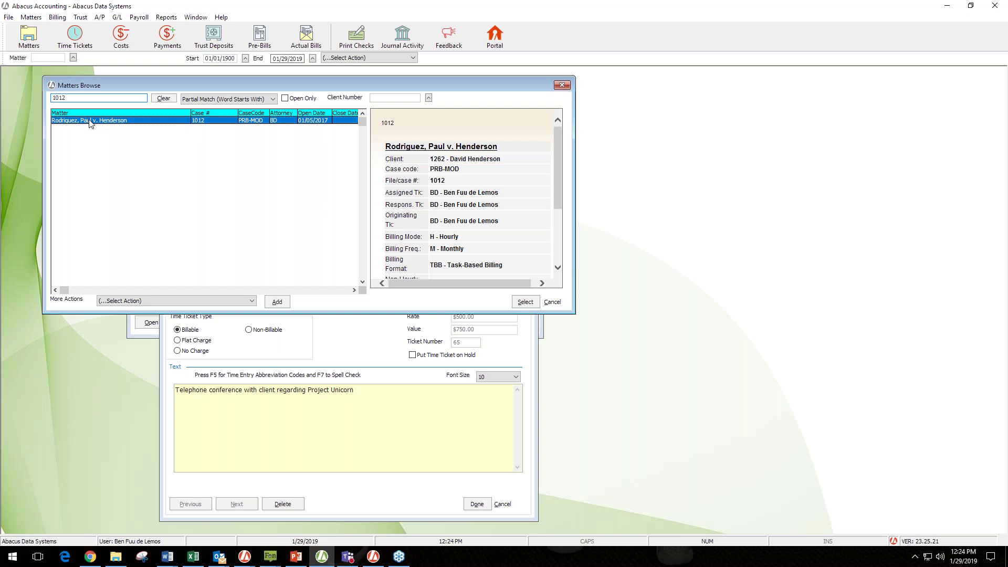
left_click(525, 302)
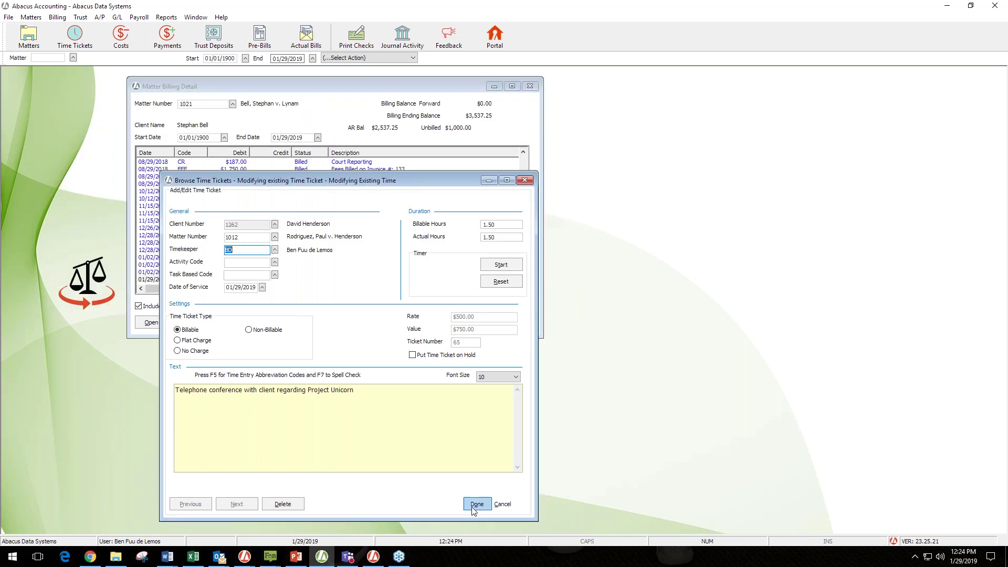
left_click(477, 504)
left_click(563, 296)
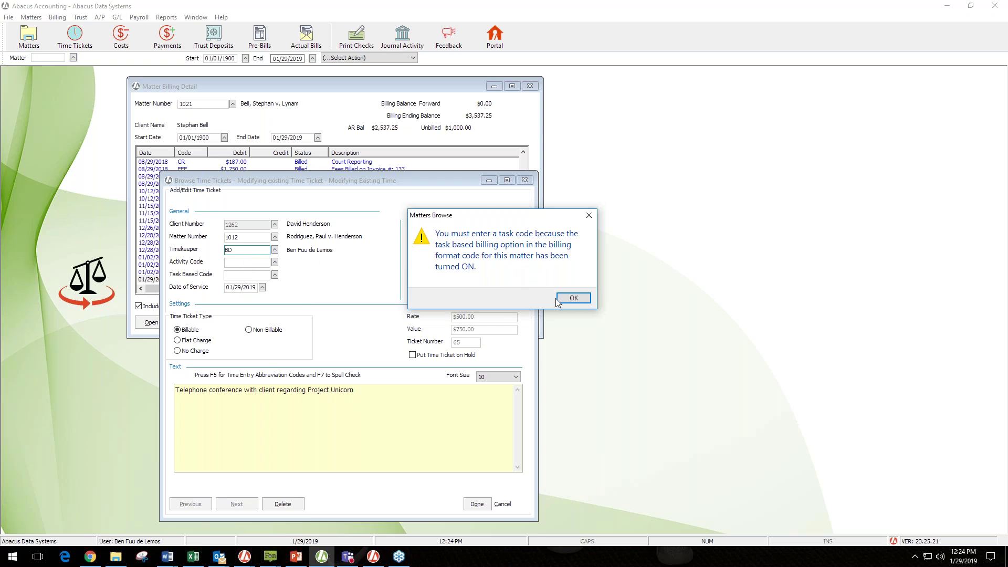
left_click(573, 299)
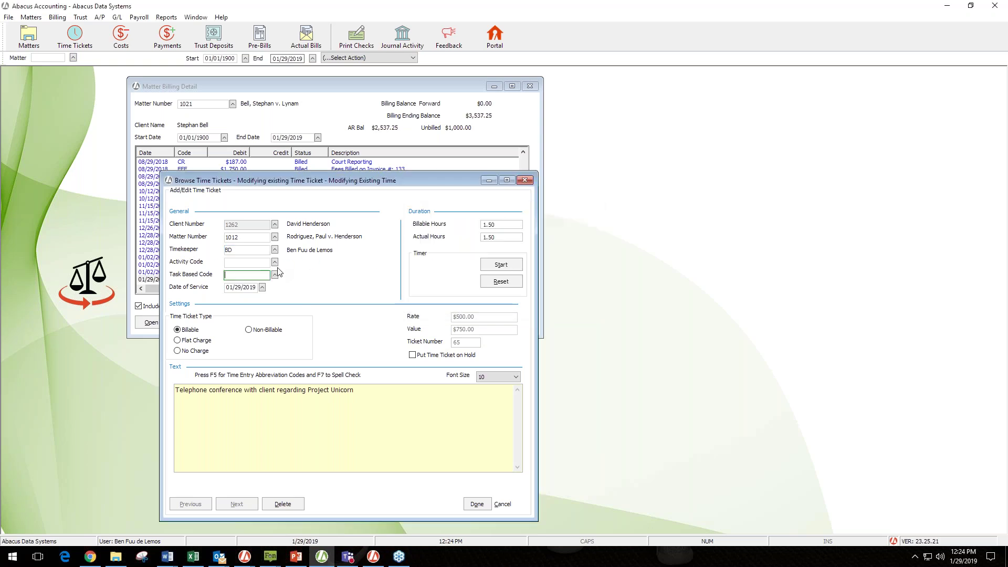
Assign task code B110 and activity code A104 to the time ticket, then save it and accept the matter number change.
left_click(275, 275)
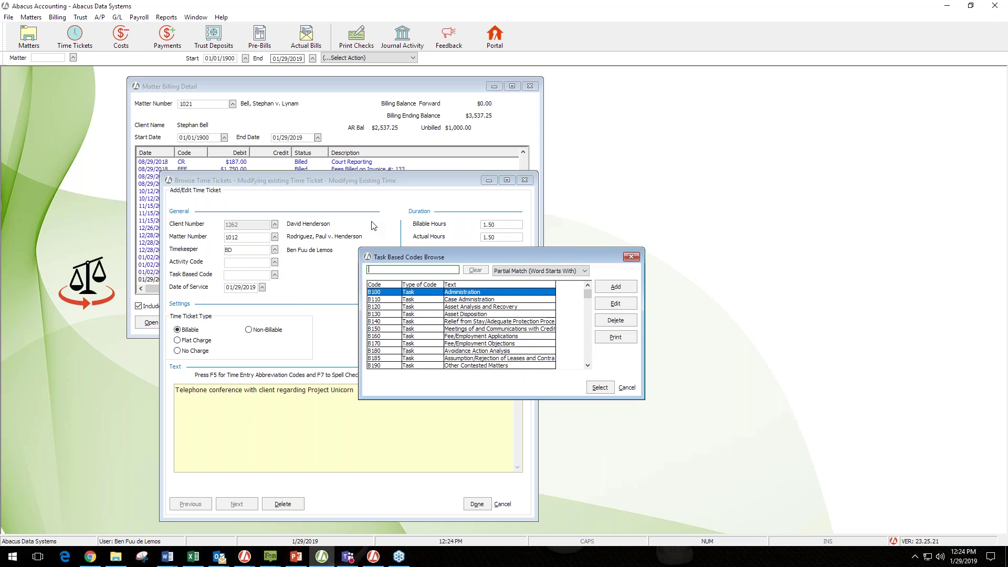
left_click(453, 300)
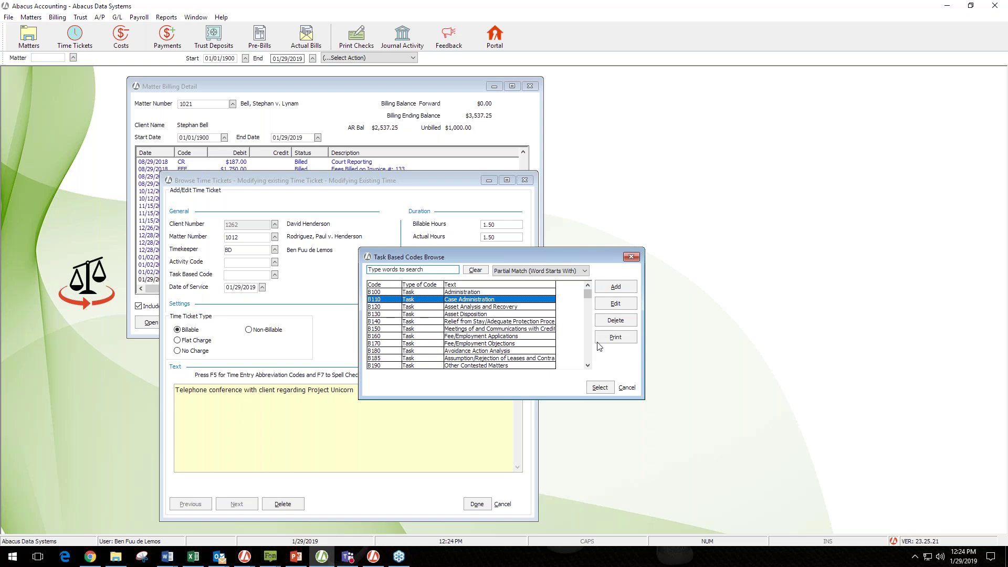
left_click(599, 387)
left_click(274, 262)
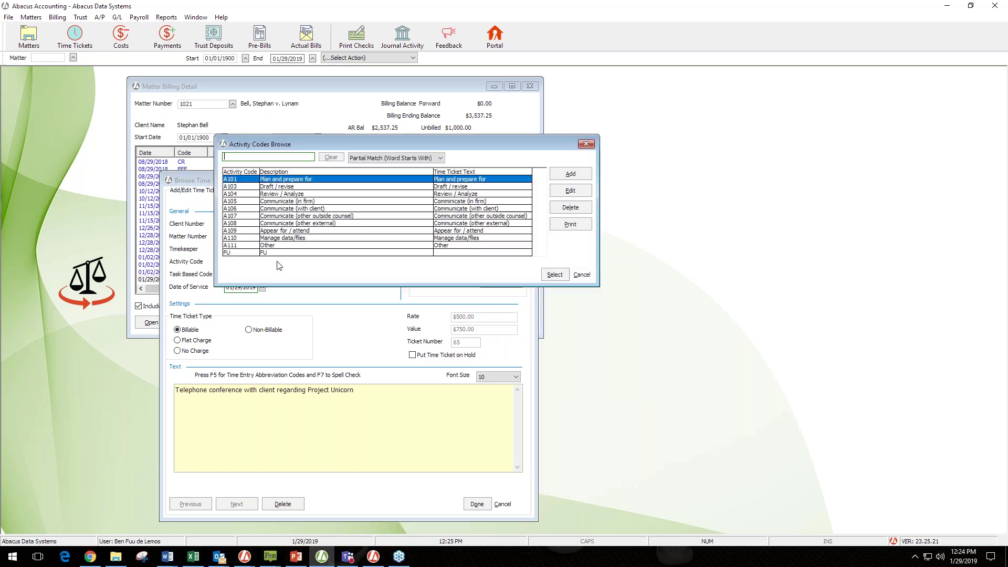
left_click(282, 195)
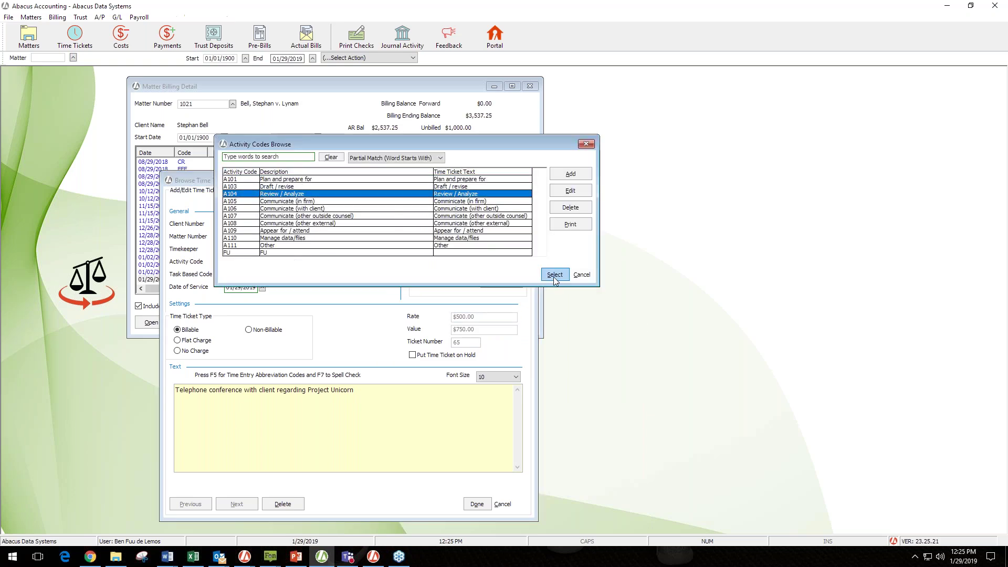
left_click(555, 275)
left_click(483, 503)
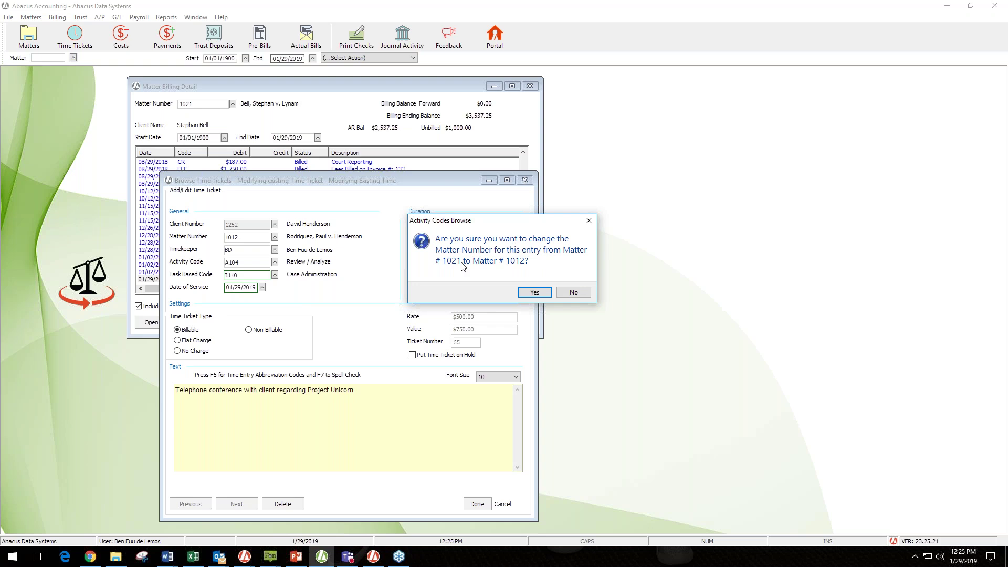
left_click(534, 293)
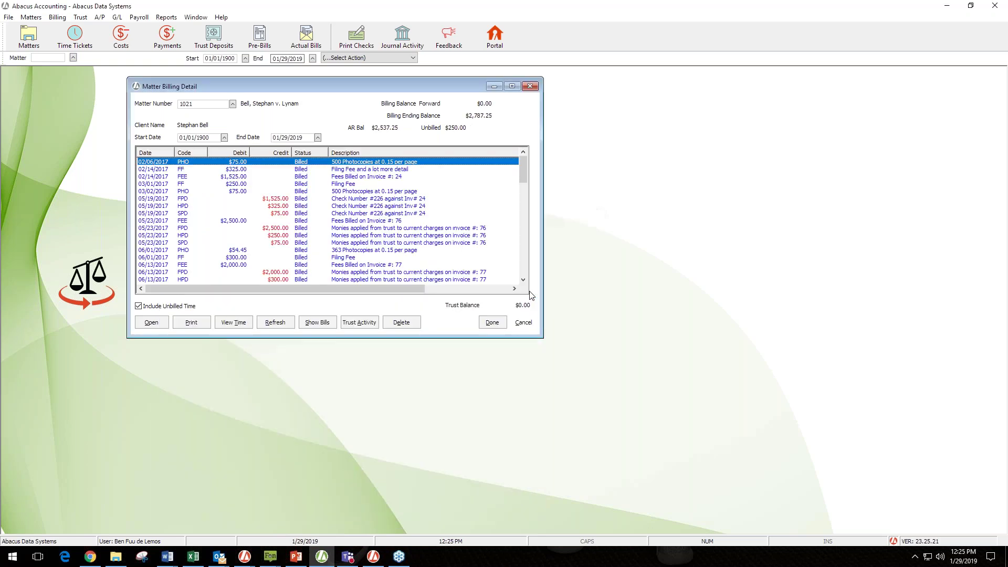
Check matter 1021's latest entries, then load matter 1012's billing detail and examine its time ticket dated 01/29/2019 and its photocopy charges.
left_click_drag(521, 179, 503, 282)
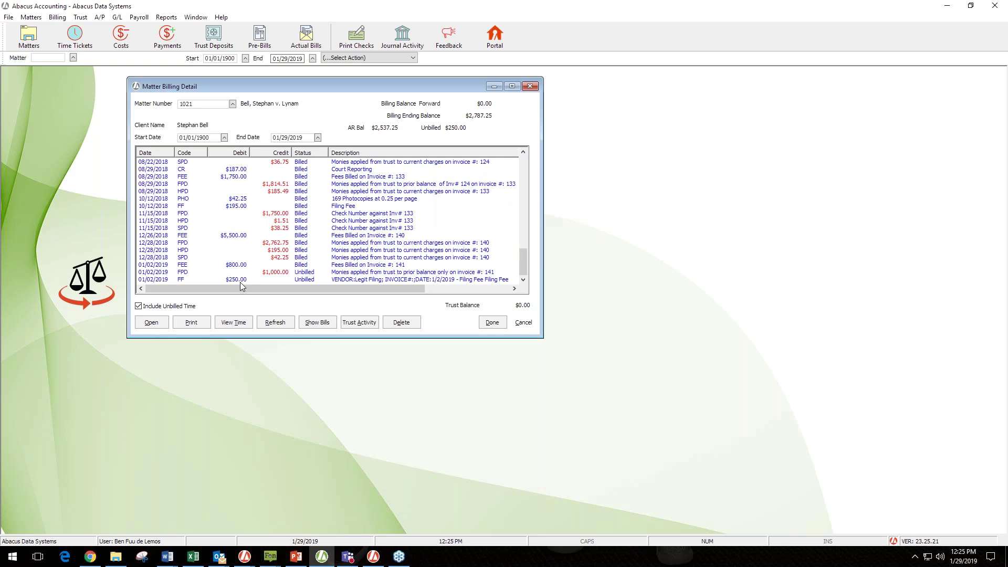
left_click(233, 105)
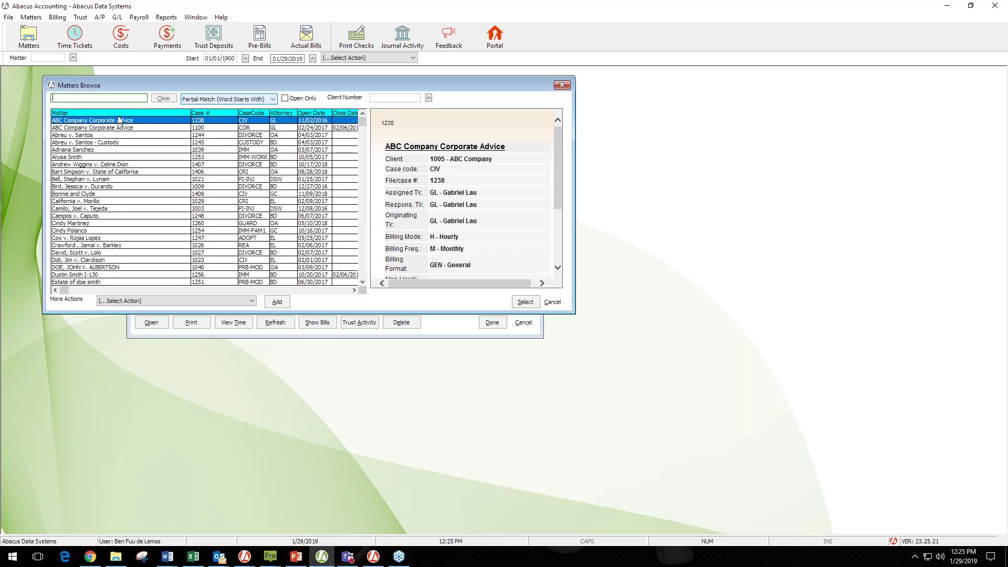
type("1")
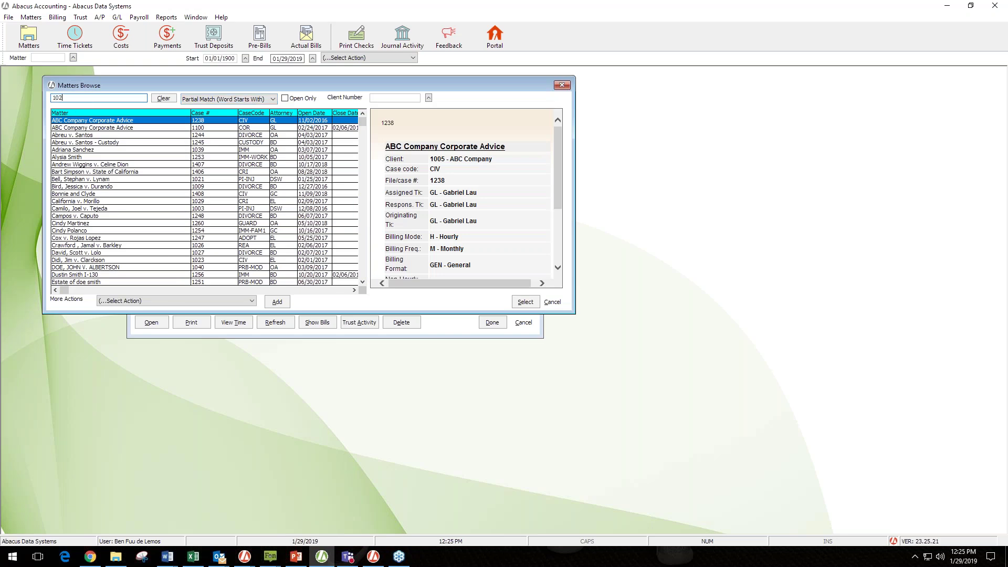
type("02")
key("BackSpace")
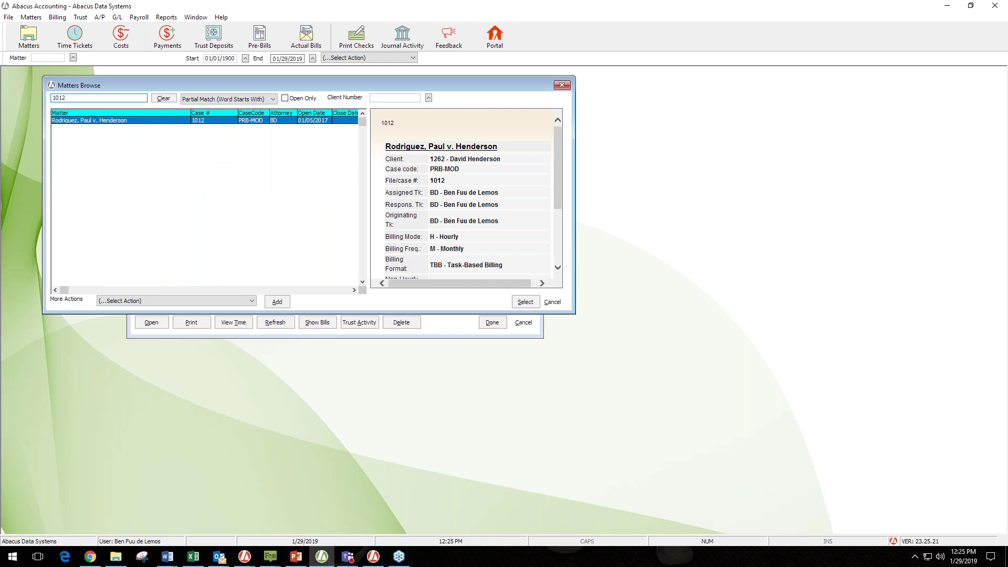
double_click(129, 120)
left_click(234, 214)
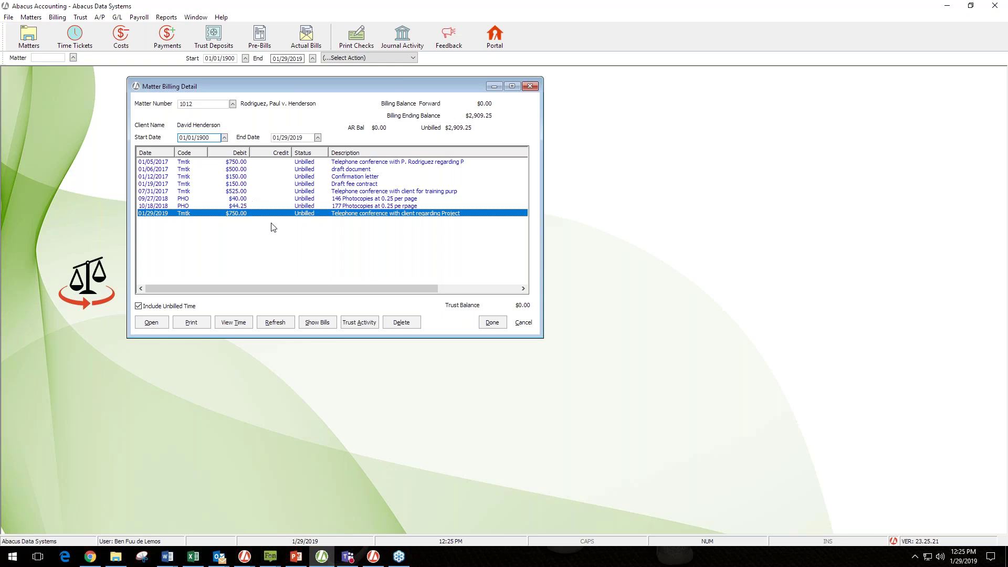
left_click(195, 200)
left_click(193, 206)
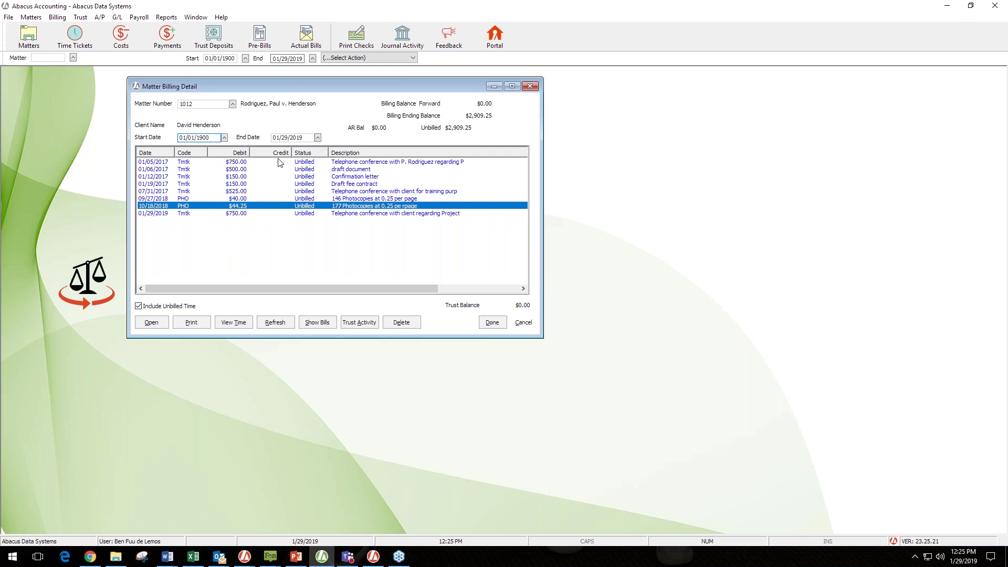
Load matter 1021's billing detail and compare its early 2017 fees and costs with the check payments against invoice 24.
left_click(233, 104)
type("1021")
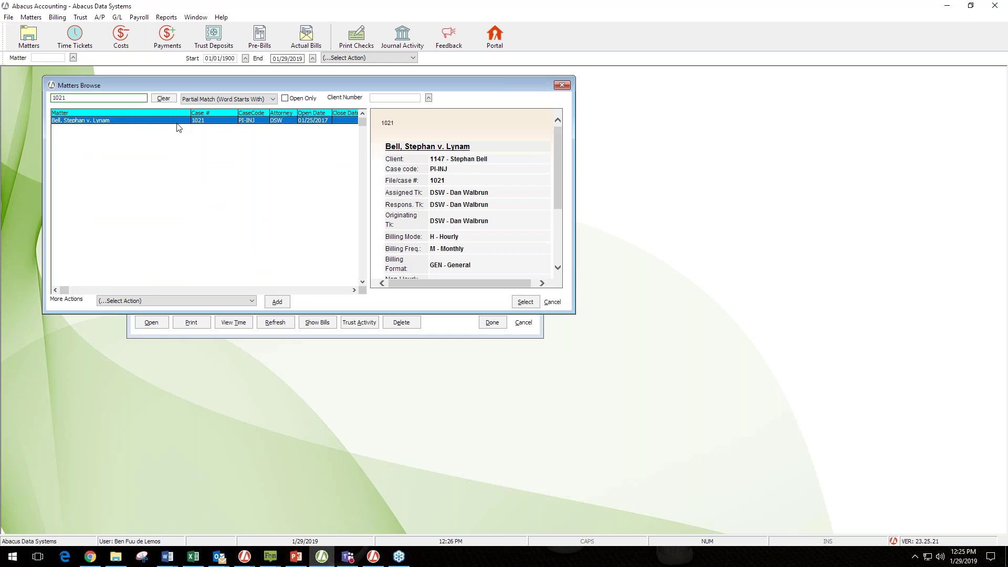
double_click(175, 124)
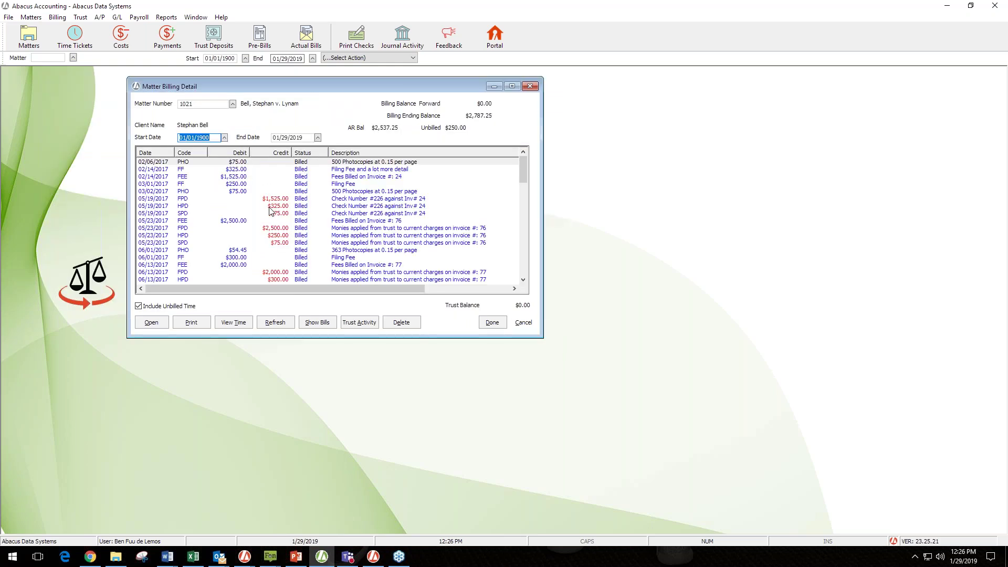
left_click(233, 178)
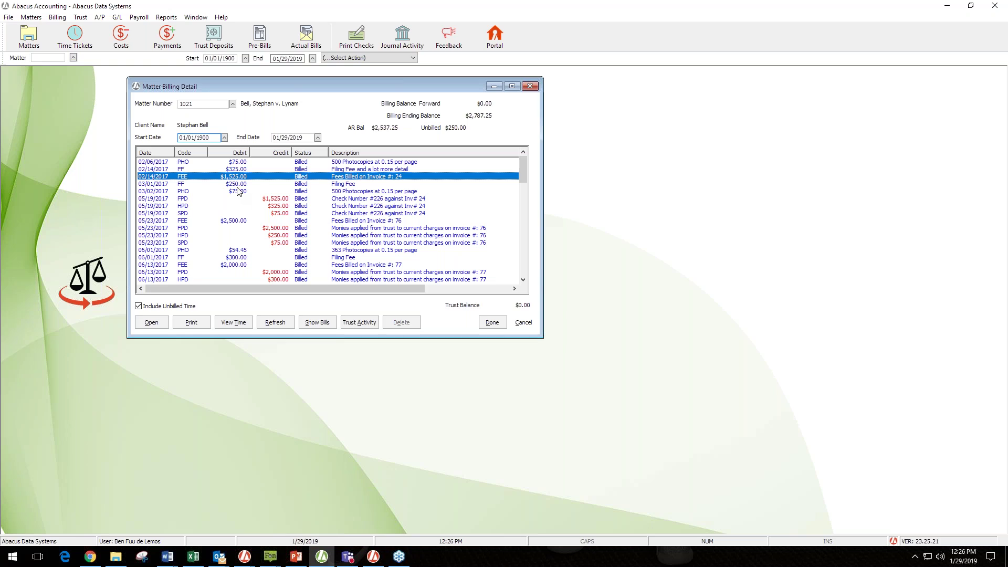
left_click(234, 169)
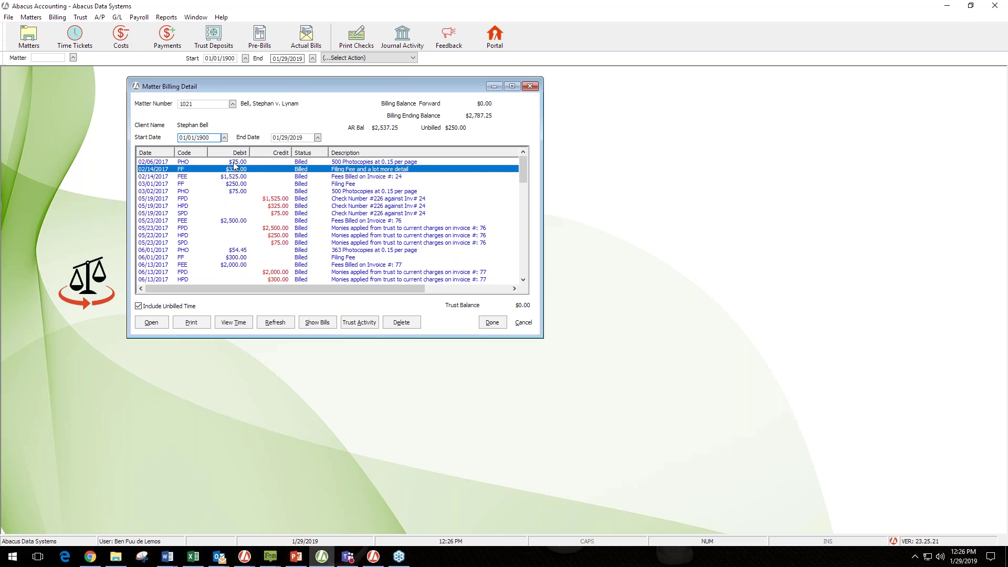
left_click(235, 163)
left_click(275, 200)
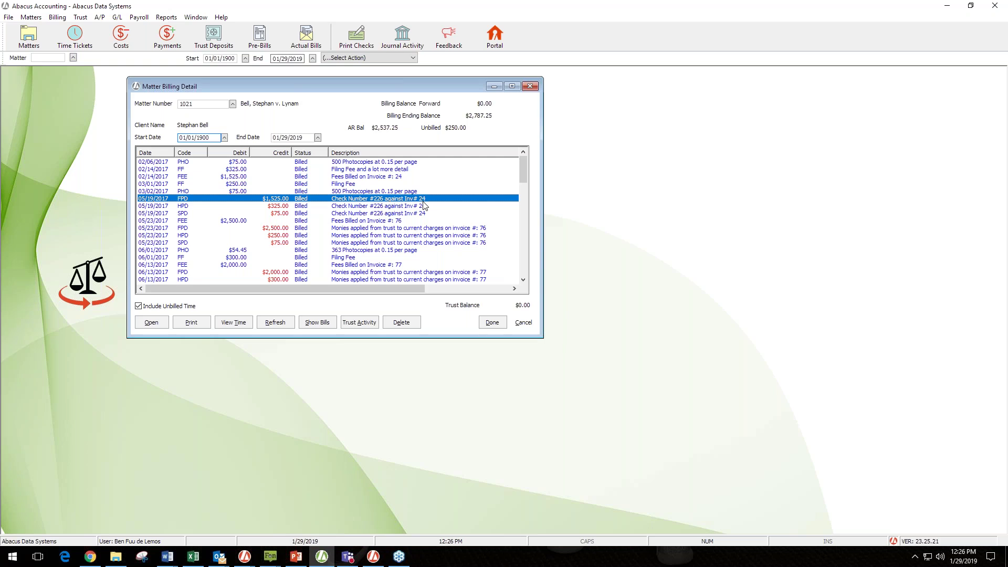
left_click(384, 177)
left_click(385, 169)
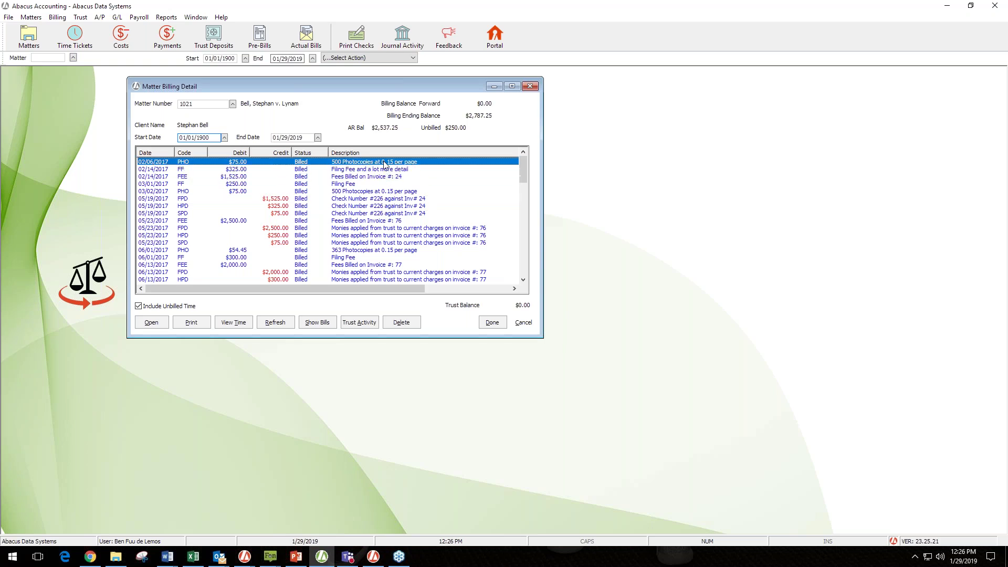
left_click(389, 162)
left_click(349, 199)
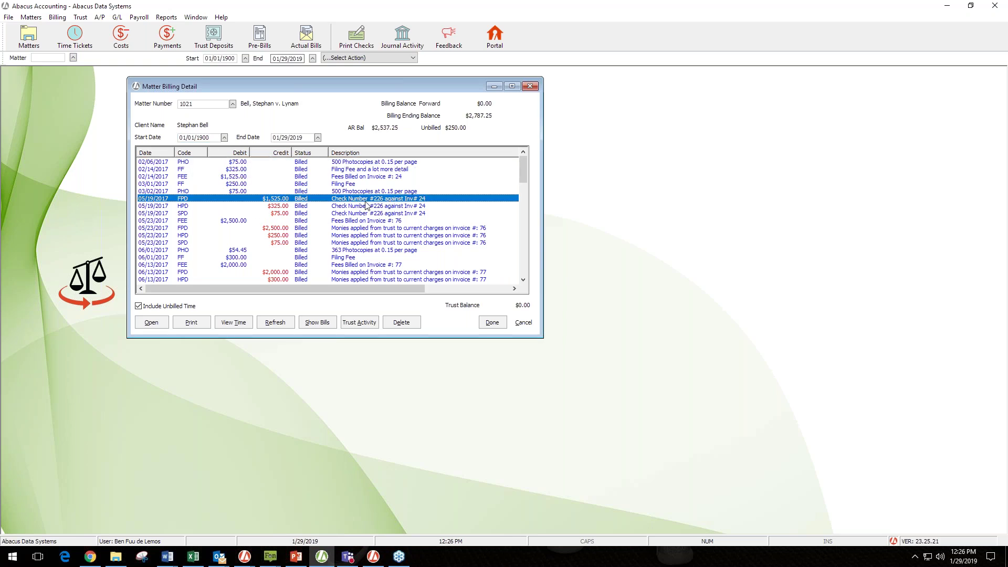
left_click(426, 208)
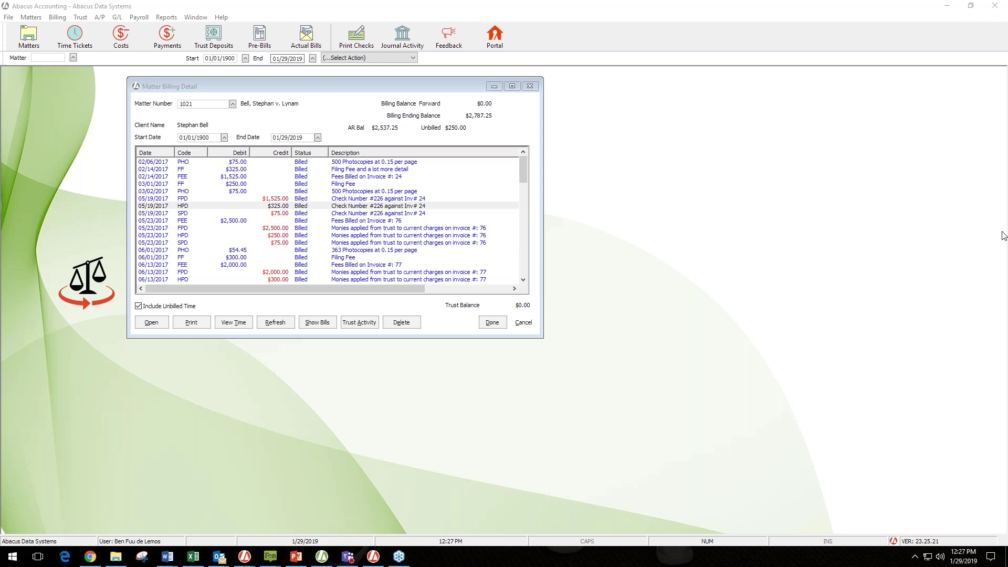
Review the latest entries of matter 1021 and select the filing fee dated 01/02/2019.
left_click(525, 172)
left_click_drag(525, 172, 525, 263)
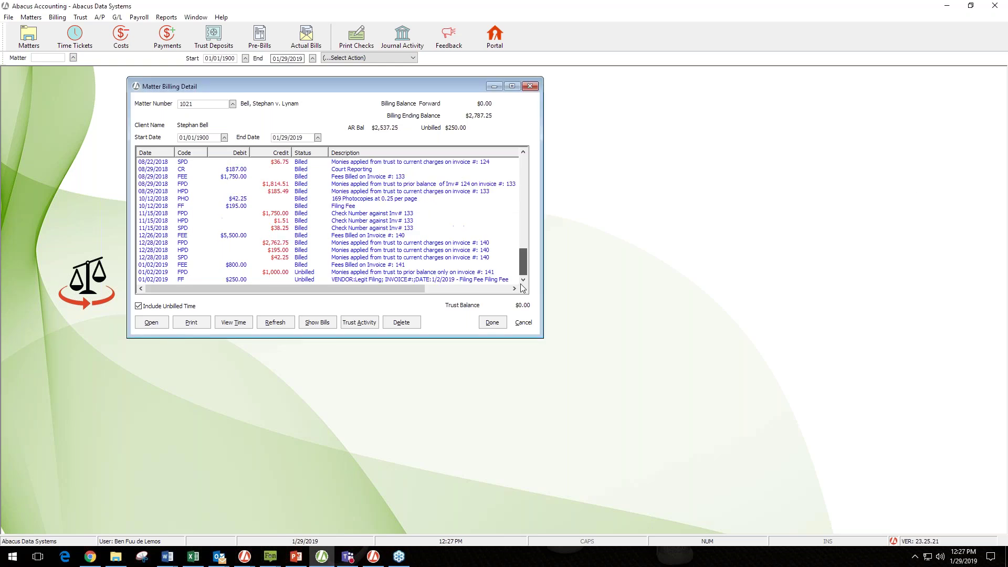
left_click(329, 282)
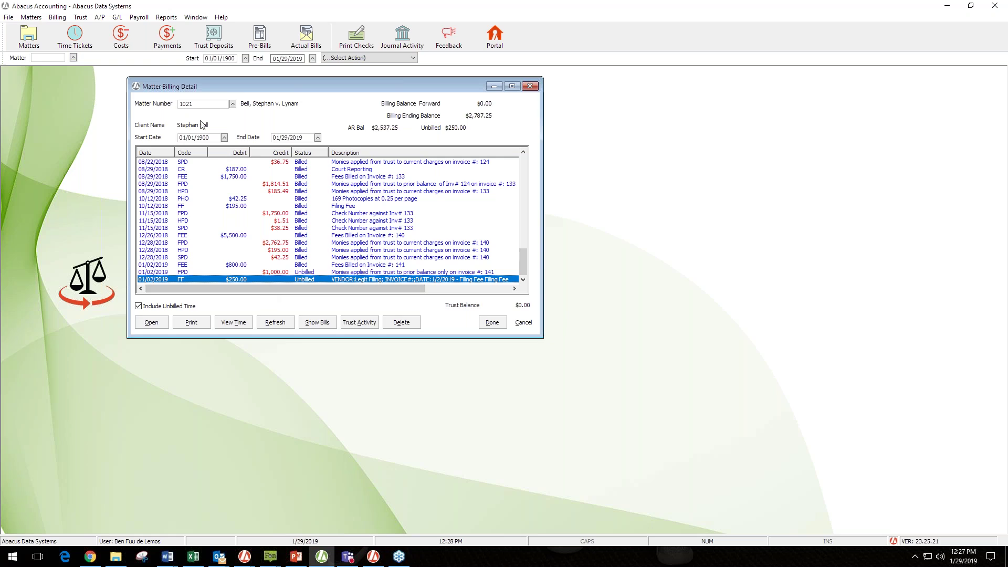
Load the billing detail of matter 1012 and select its telephone conference time ticket dated 01/29/2019.
left_click(220, 104)
left_click(233, 104)
left_click(117, 99)
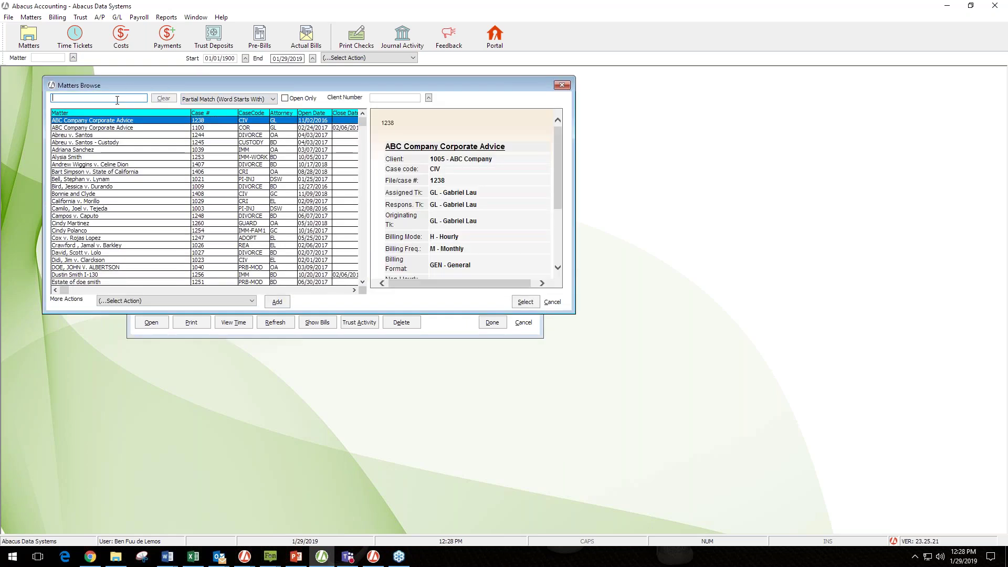
type("102")
type("12")
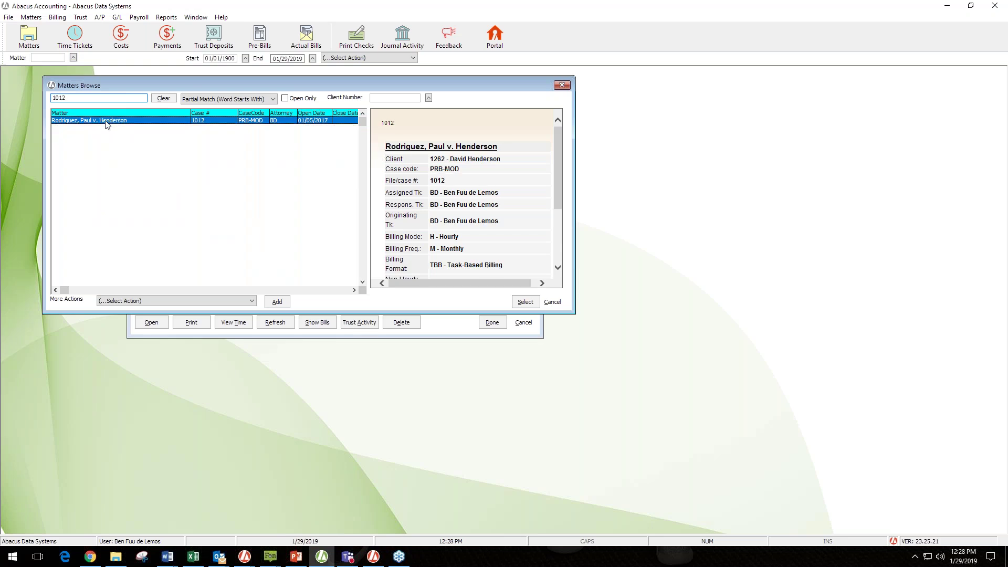
double_click(110, 120)
left_click(344, 214)
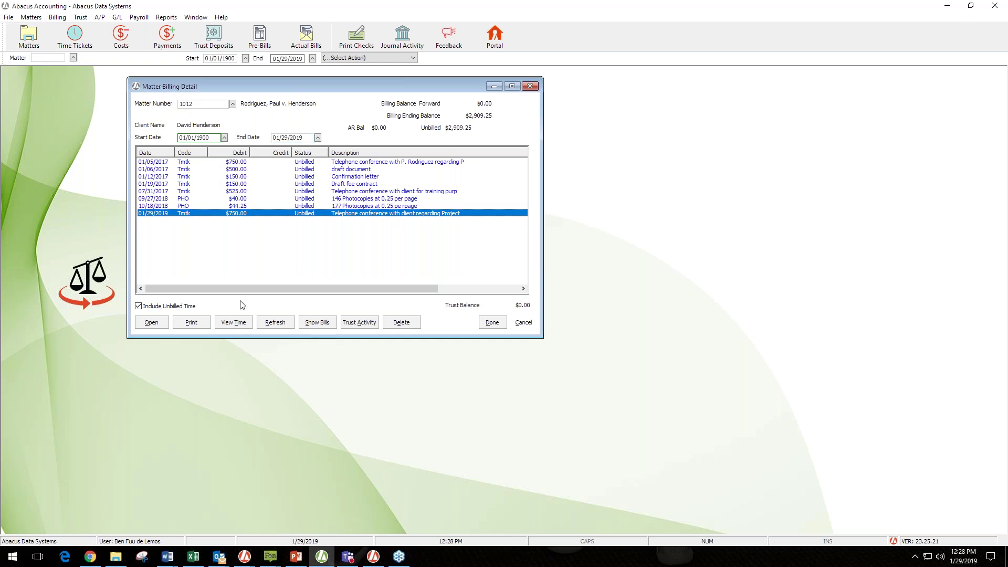
Preview the printable Matter Billing Detail report for matter 1012, then close the preview and the billing detail.
left_click(196, 325)
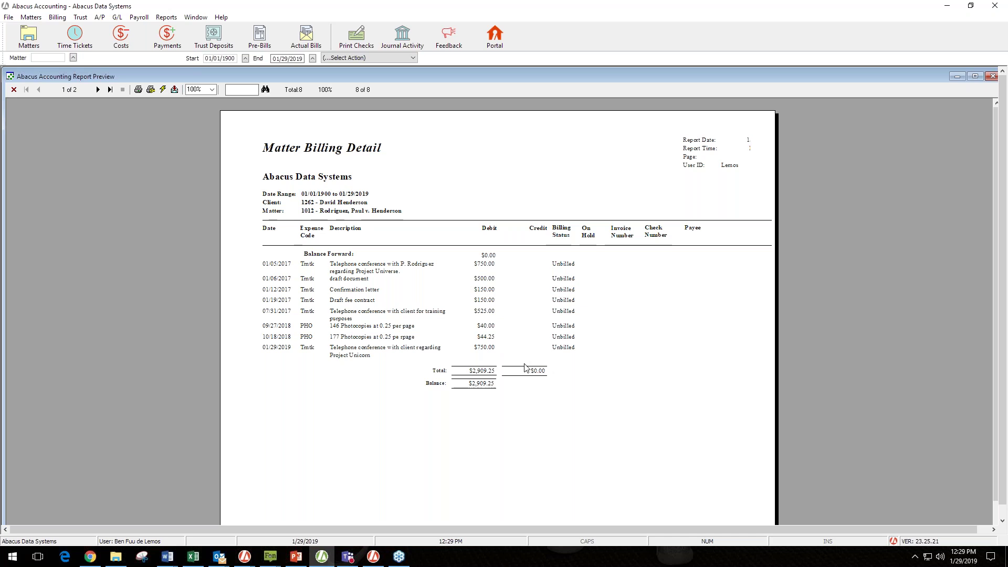
left_click(992, 76)
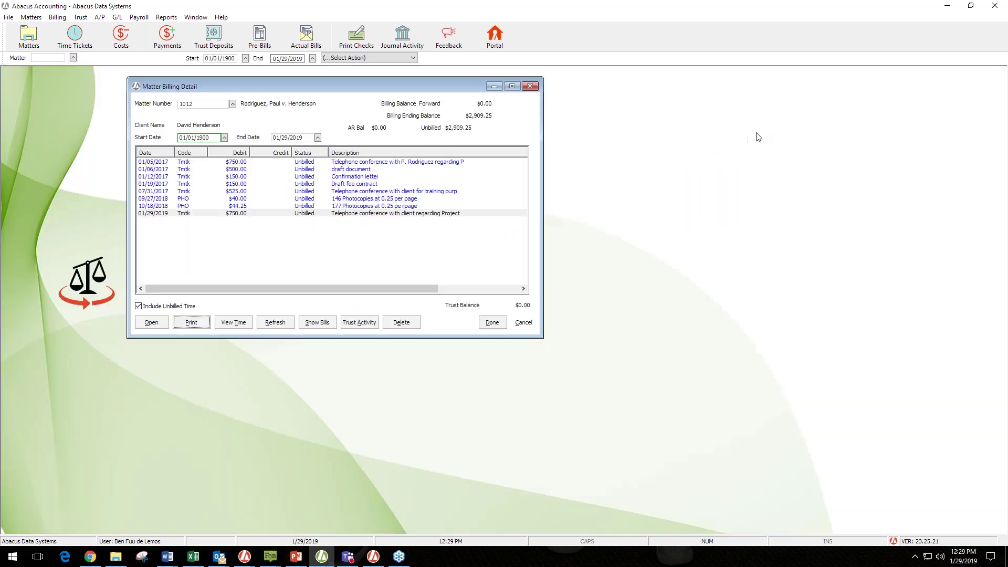
left_click(531, 87)
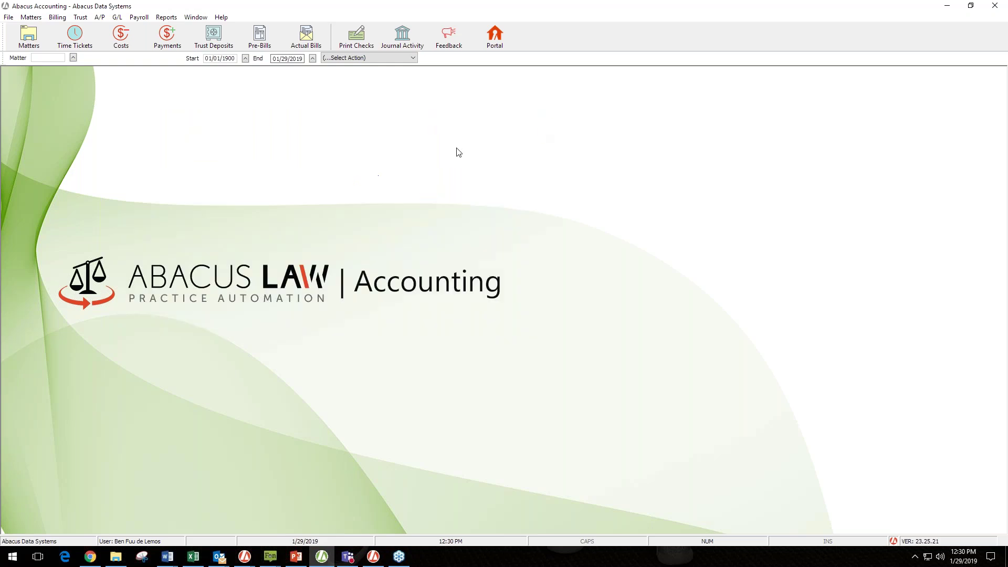
Open the matter billing activity and load the billing detail of matter 1021.
left_click(31, 17)
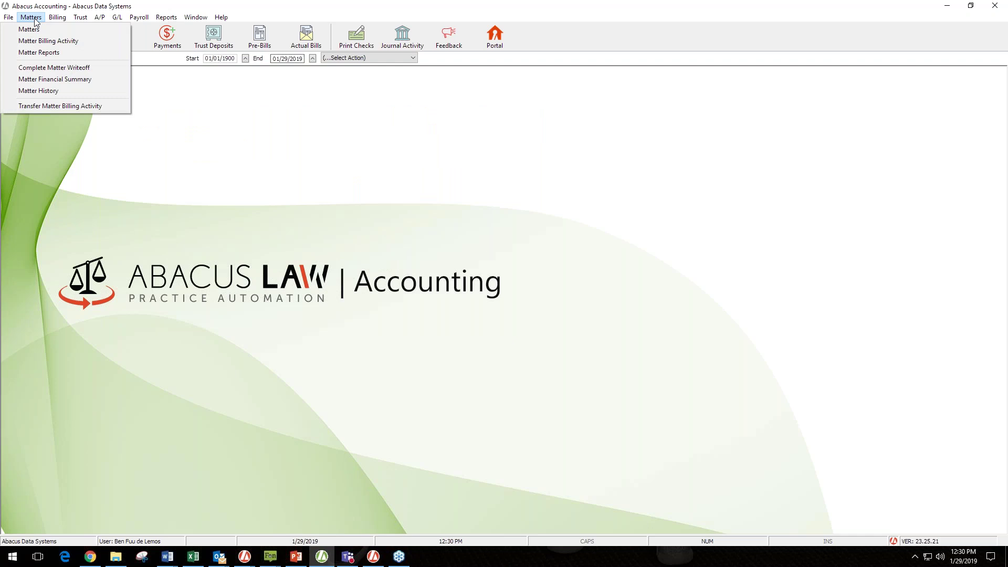
left_click(44, 37)
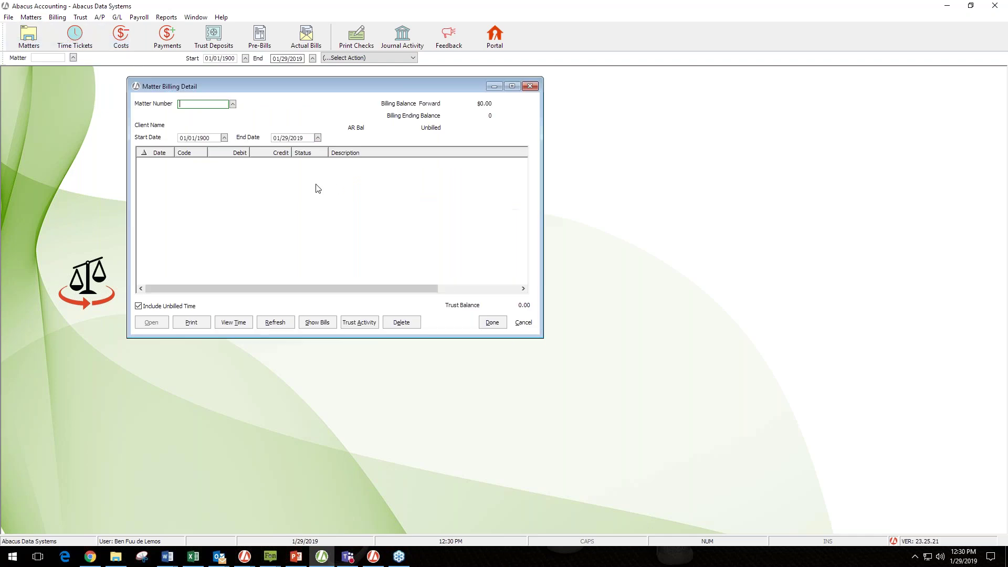
left_click(233, 105)
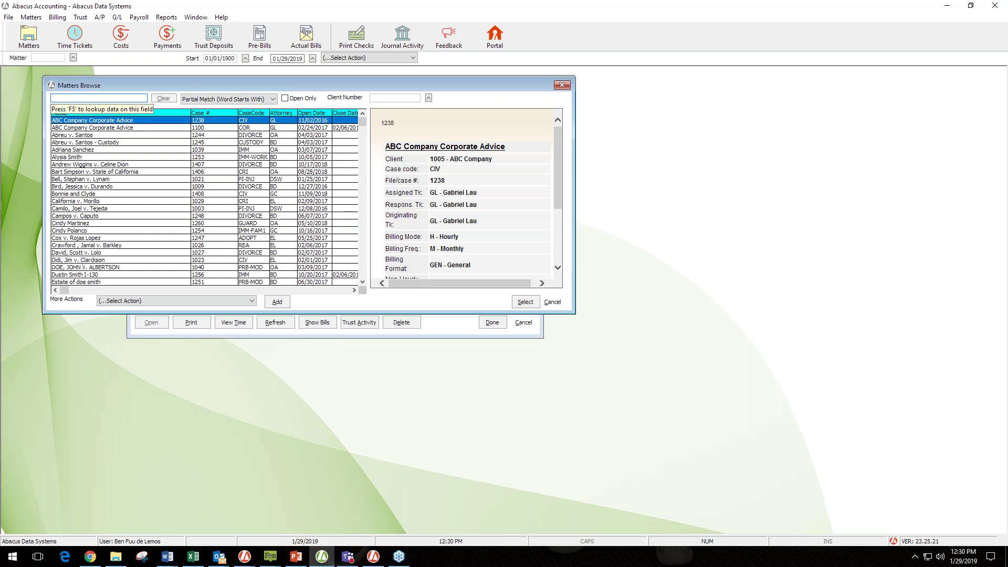
type("1021")
key("Return")
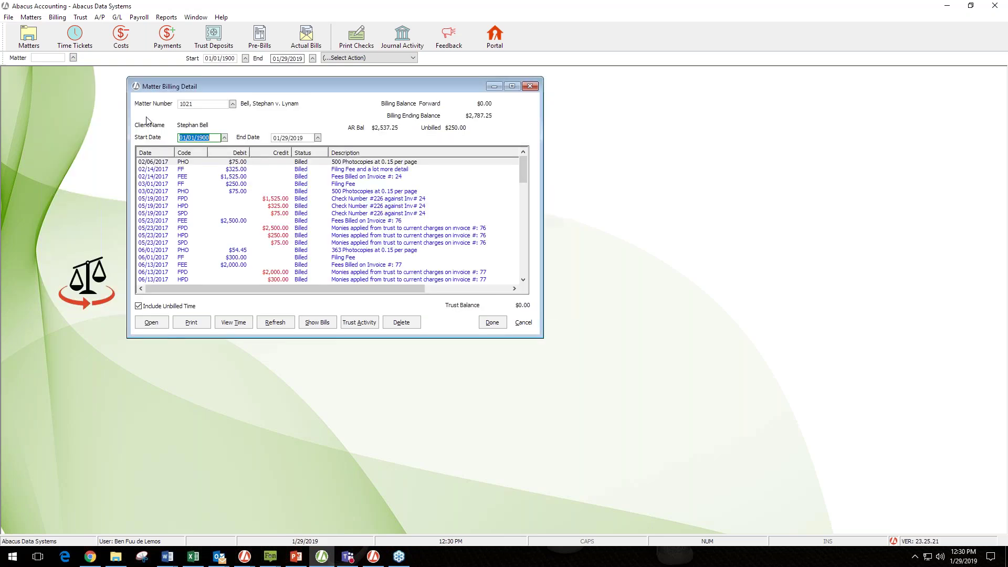
Preview the printable Matter Billing Detail report for matter 1021, go to page 4 and enlarge it to 150%.
left_click(191, 322)
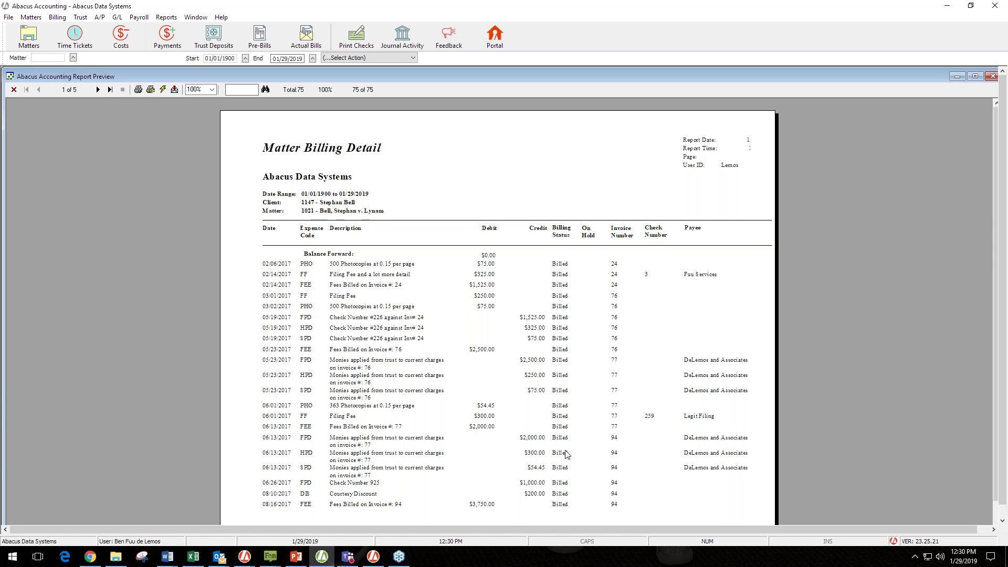
left_click(97, 90)
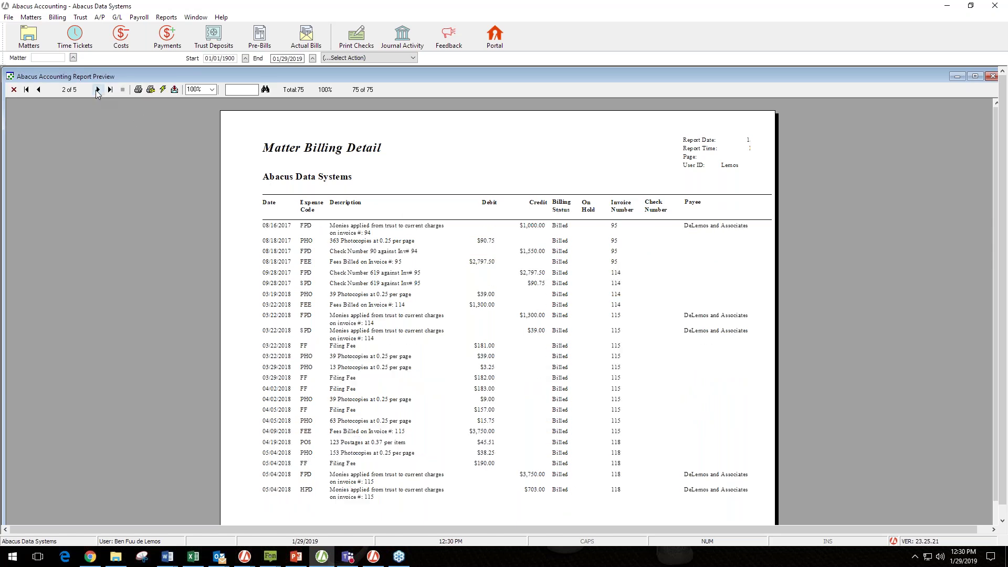
left_click(98, 90)
left_click(98, 90)
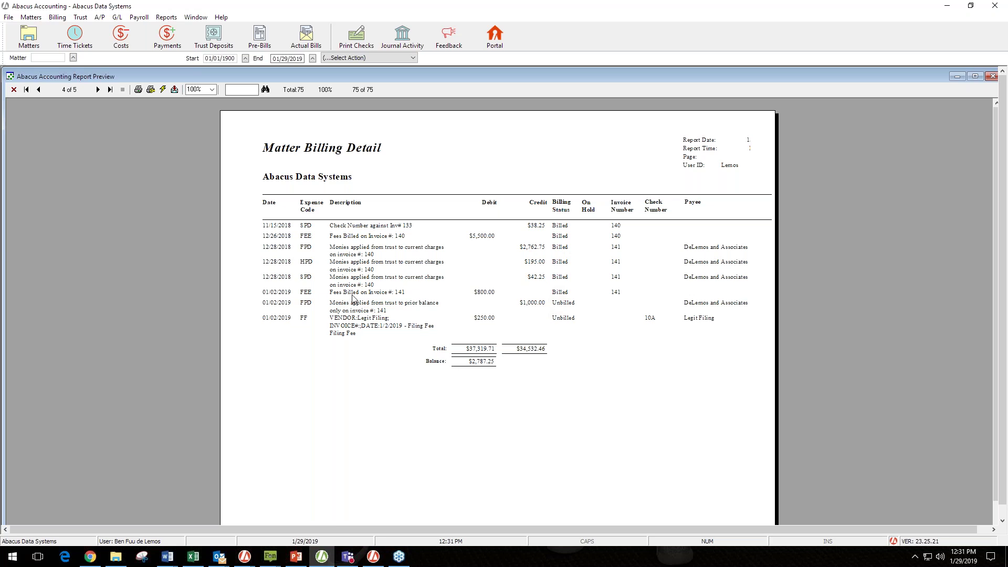
left_click(212, 90)
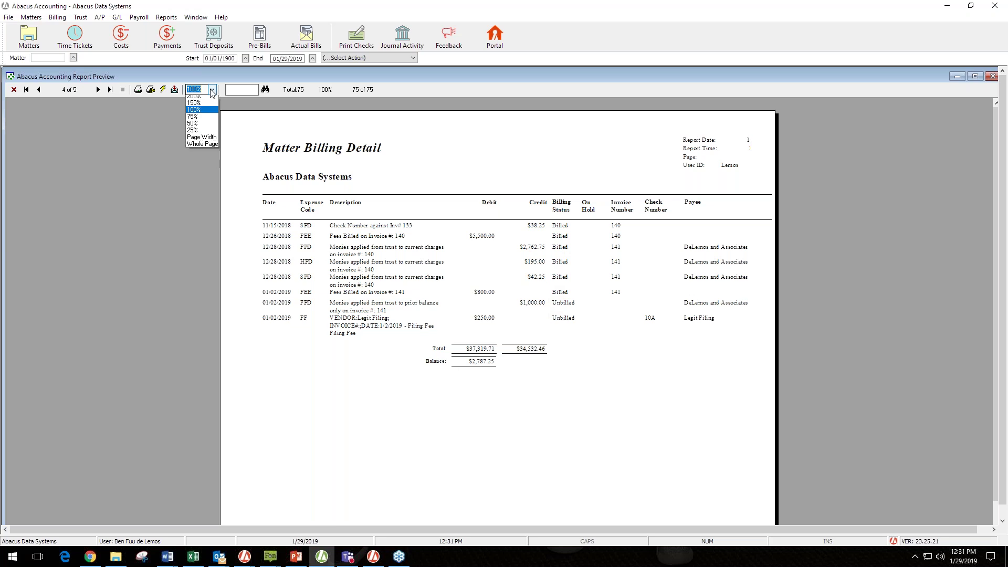
left_click(195, 120)
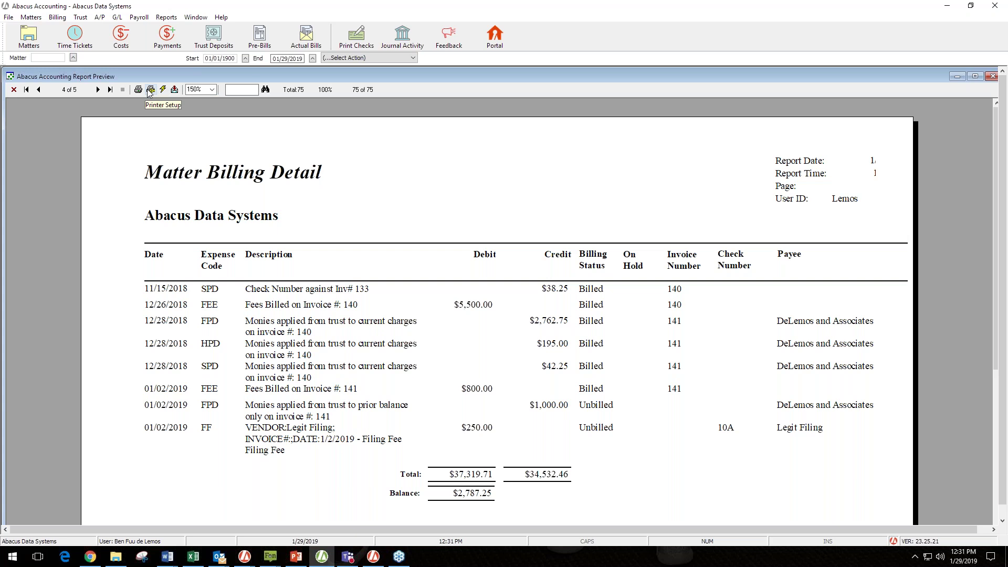
Check the file formats available for exporting the report, then cancel the export and close the report preview.
left_click(175, 90)
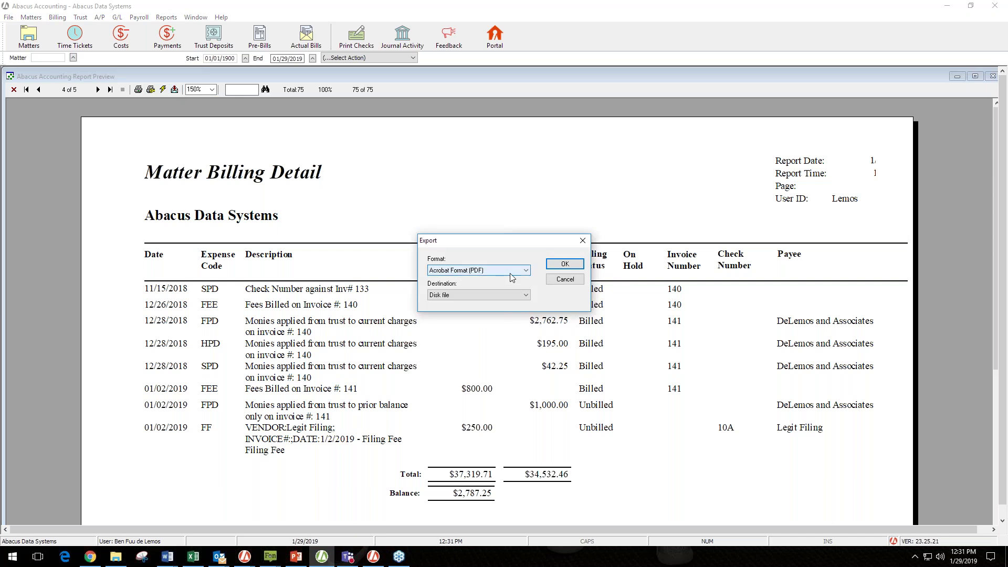
left_click(526, 271)
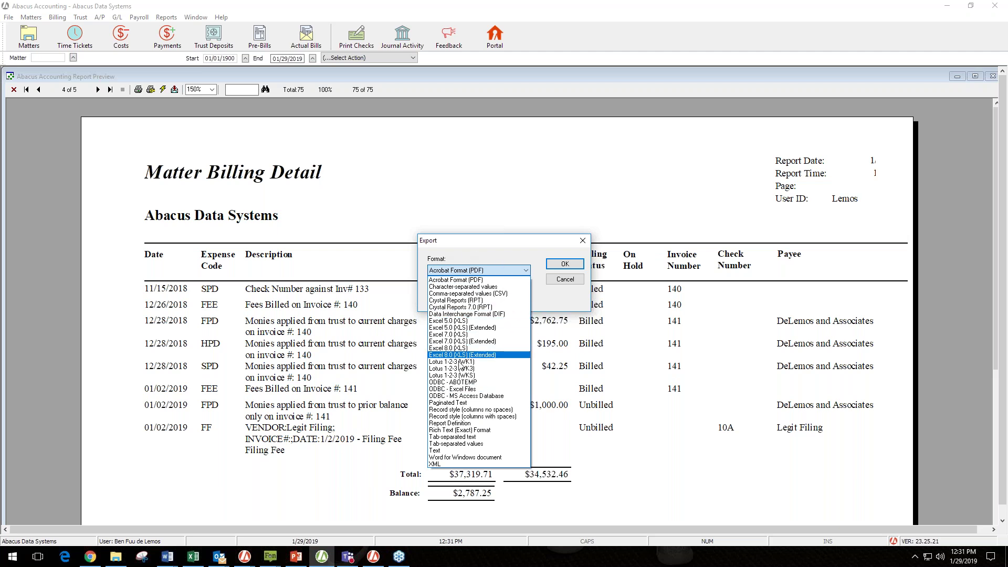
left_click(583, 241)
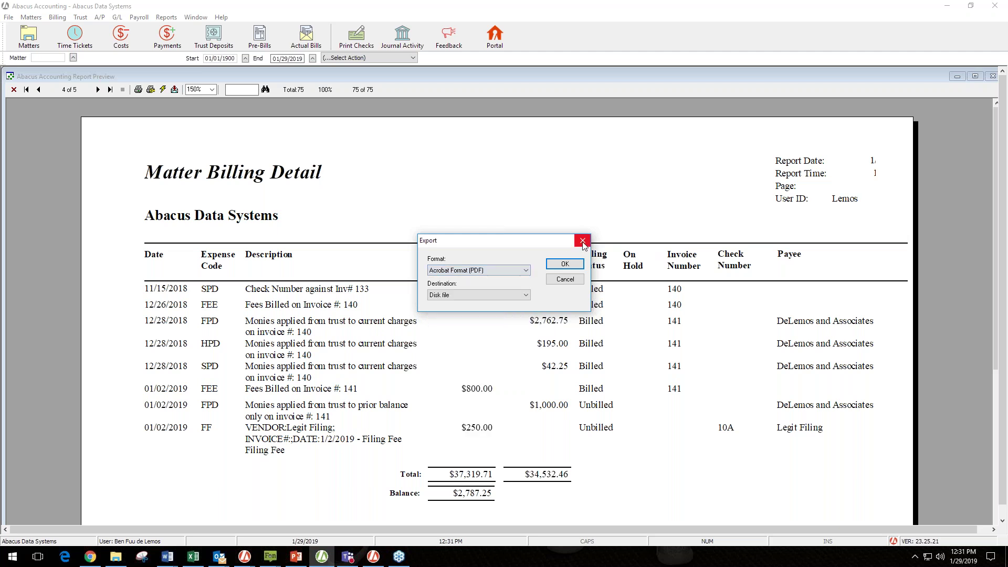
left_click(565, 279)
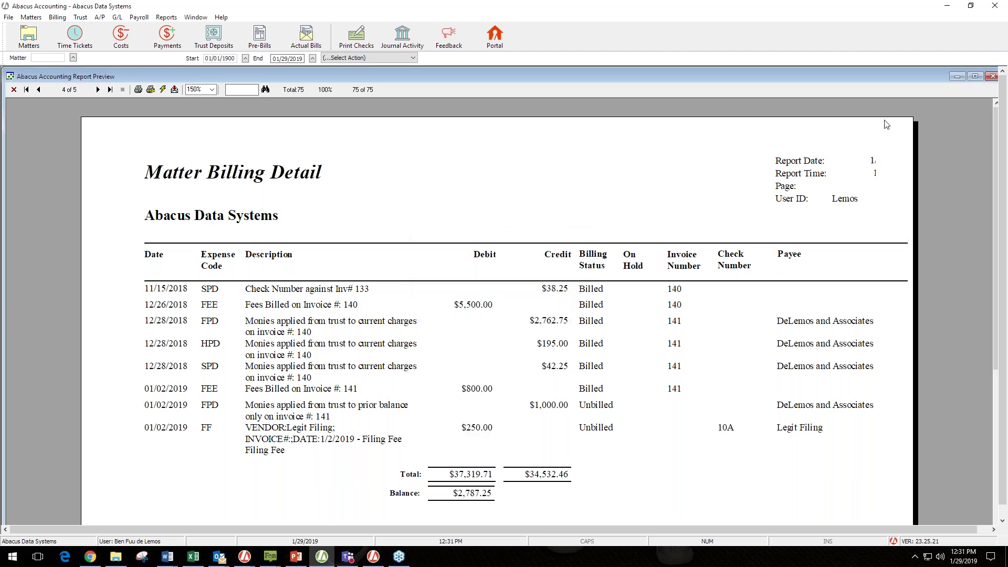
left_click(992, 77)
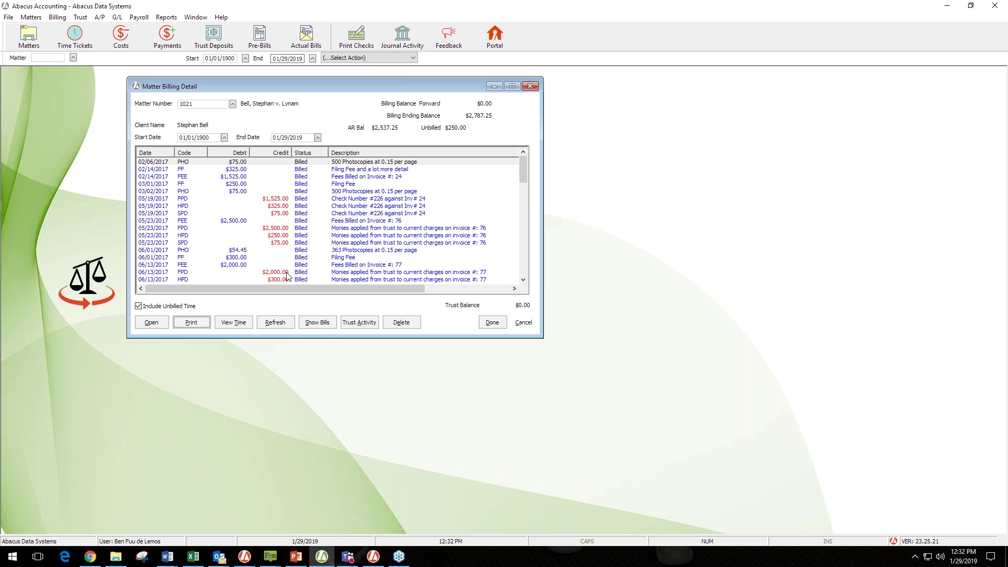
Show the bills linked to matter 1021 and select invoice 141 dated 01/02/2019.
left_click(318, 322)
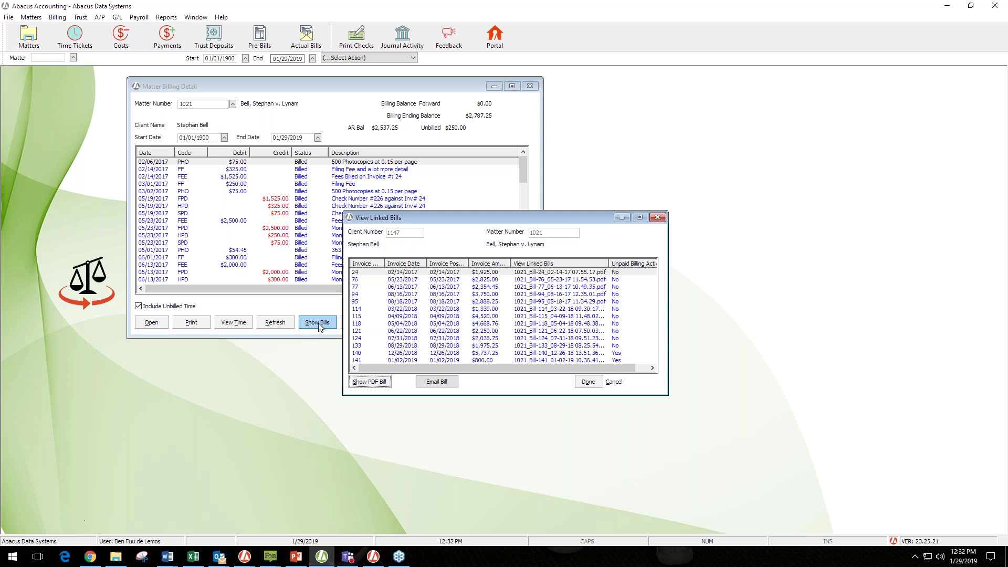
left_click(476, 274)
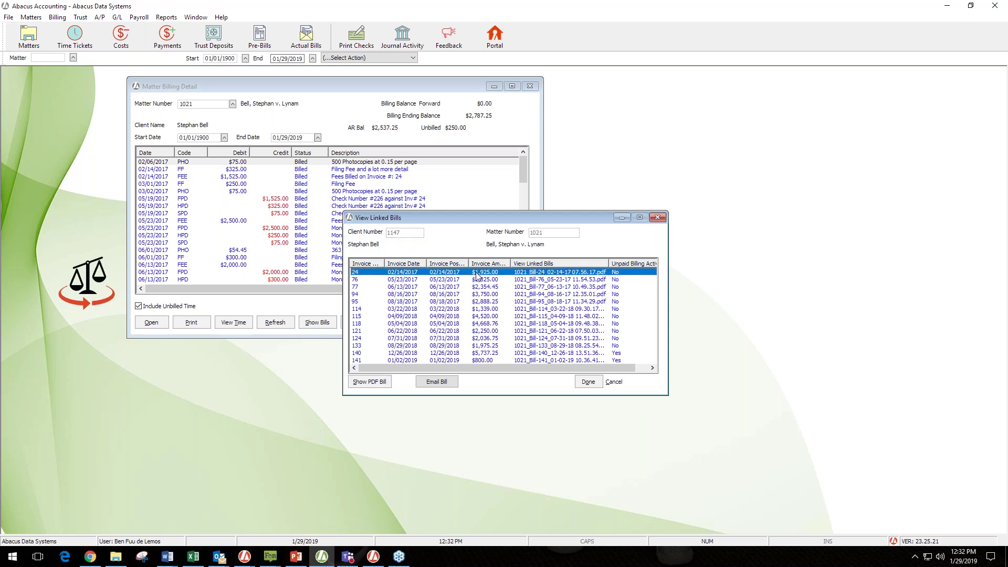
key("Down")
key("Down")
key("Down")
key("Down")
key("Down")
key("Down")
key("Down")
key("Down")
key("Down")
key("Down")
key("Down")
key("Down")
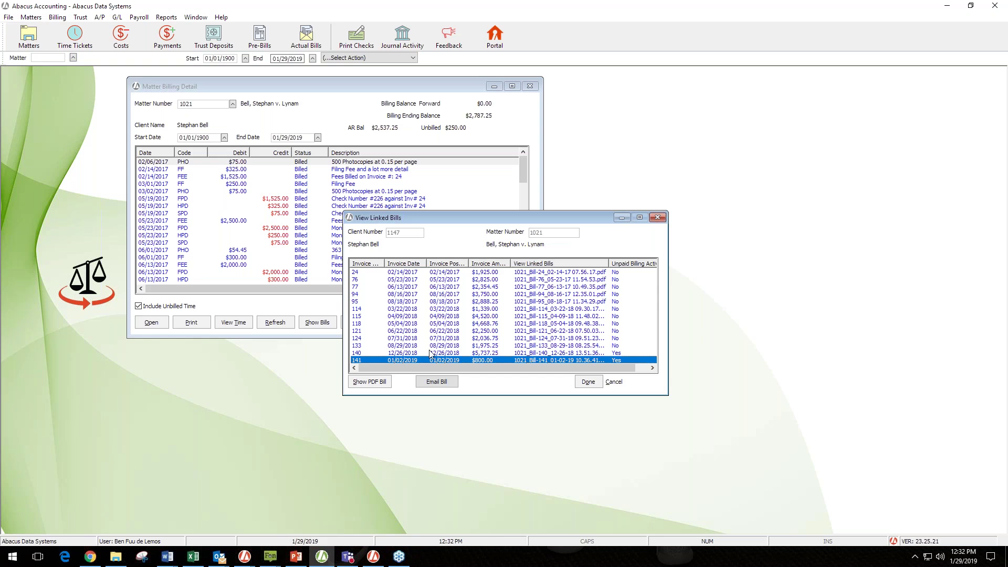
Display the PDF bill of invoice 141, review its fees and current invoice summary, then minimize the PDF viewer.
left_click(385, 387)
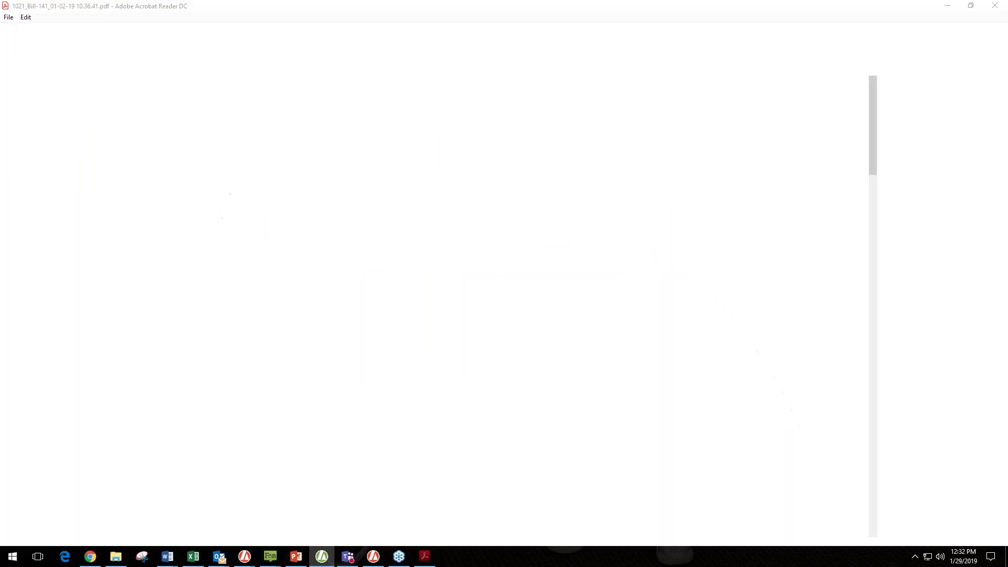
scroll(446, 281, "down", 15)
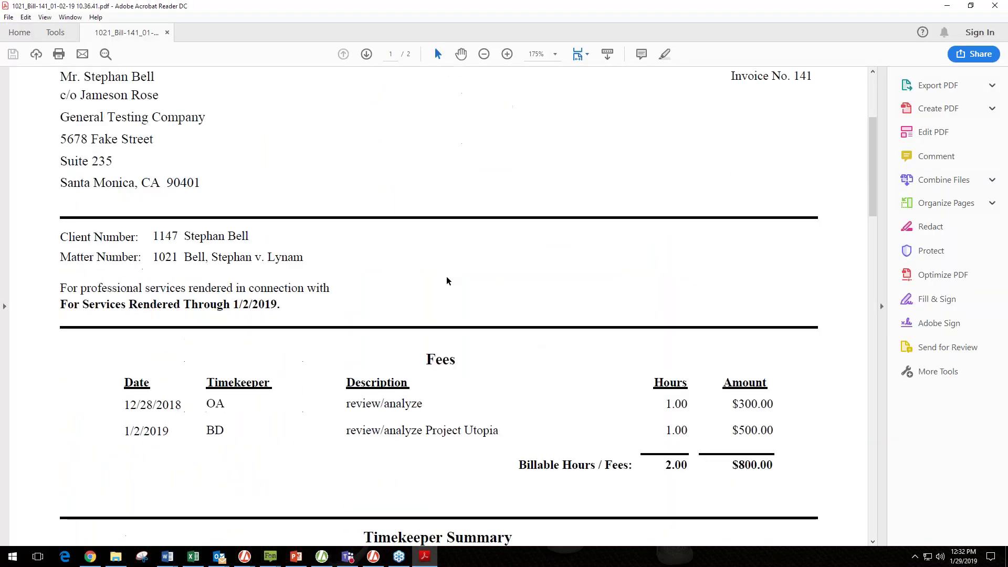
scroll(456, 284, "down", 10)
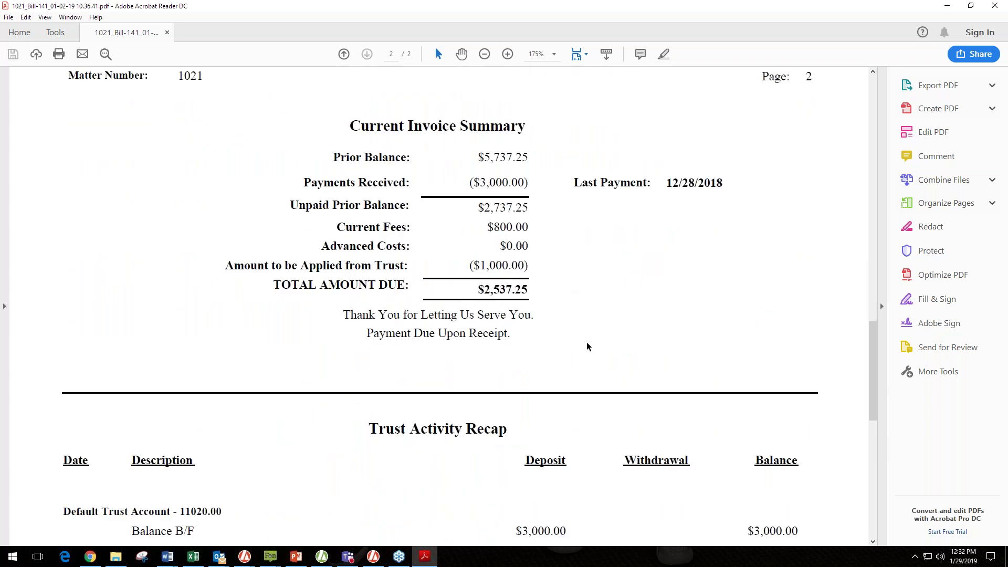
scroll(888, 13, "up", 1)
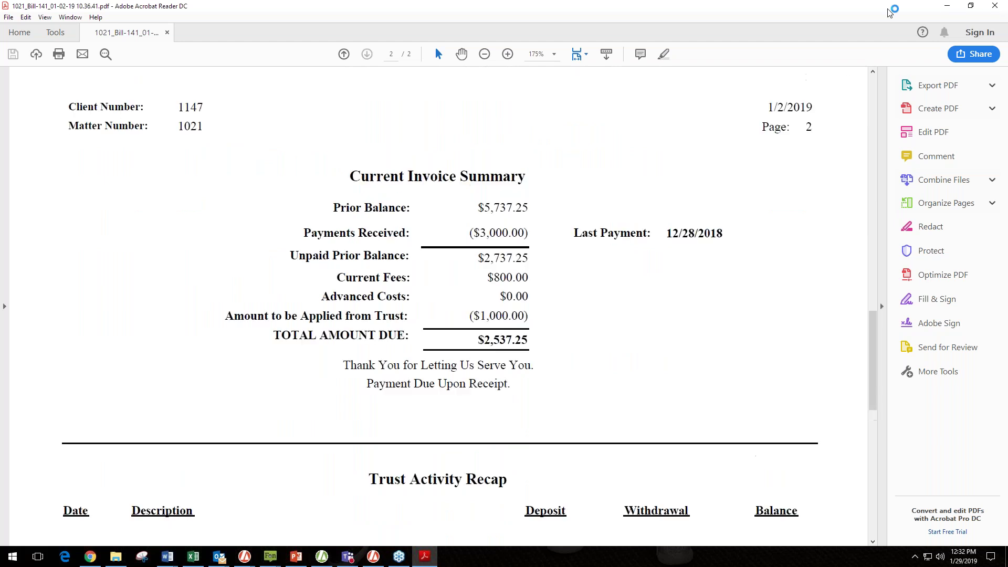
left_click(949, 8)
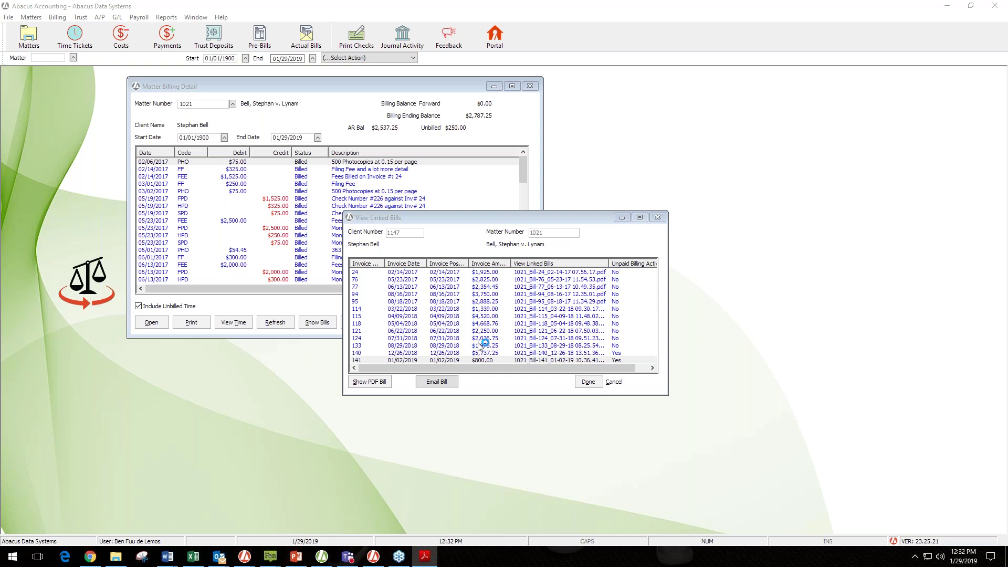
Switch to Abacus Law, list the matter's documents and open the bill PDF for invoice 133 dated 08/29/2018.
left_click(373, 556)
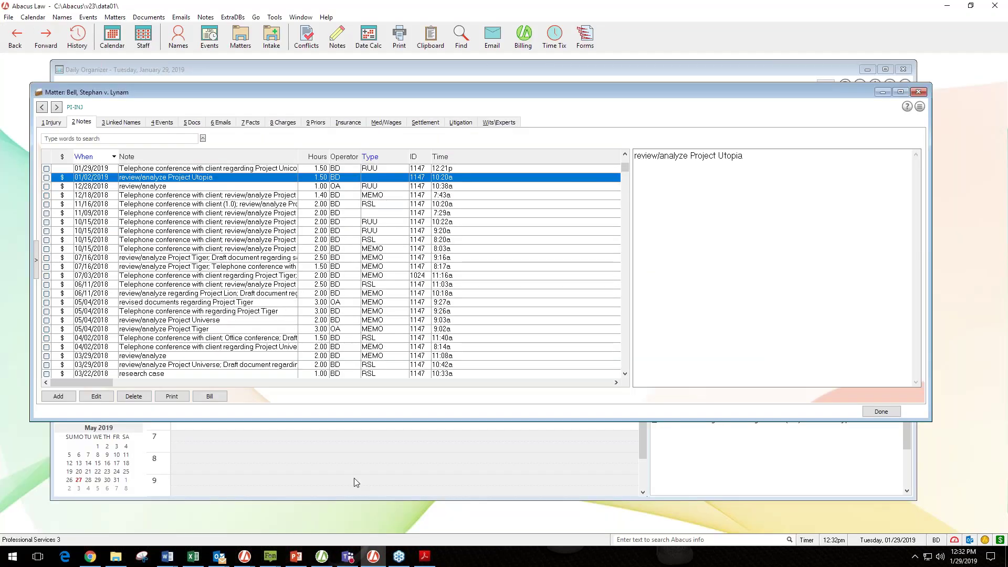
left_click(192, 122)
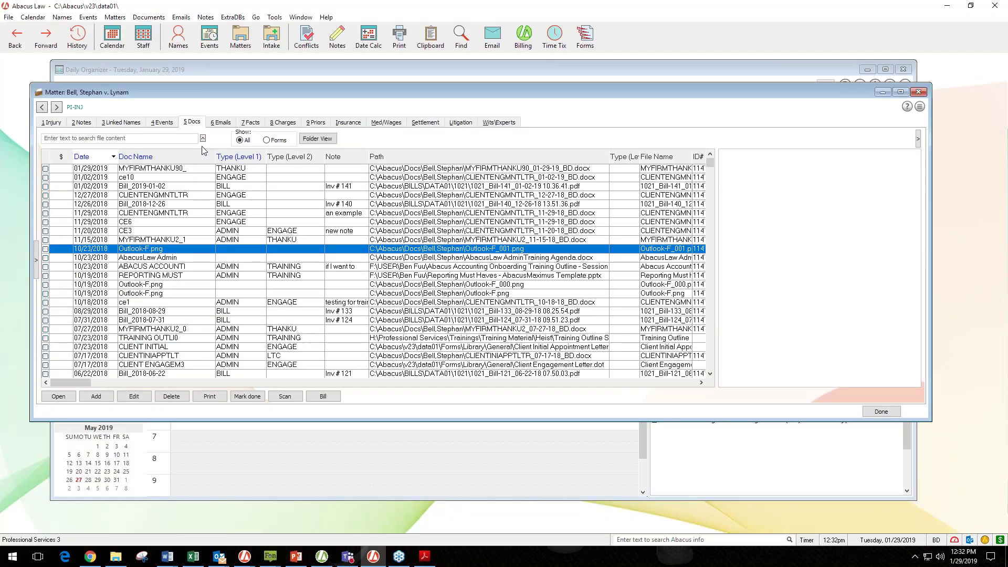
left_click(151, 314)
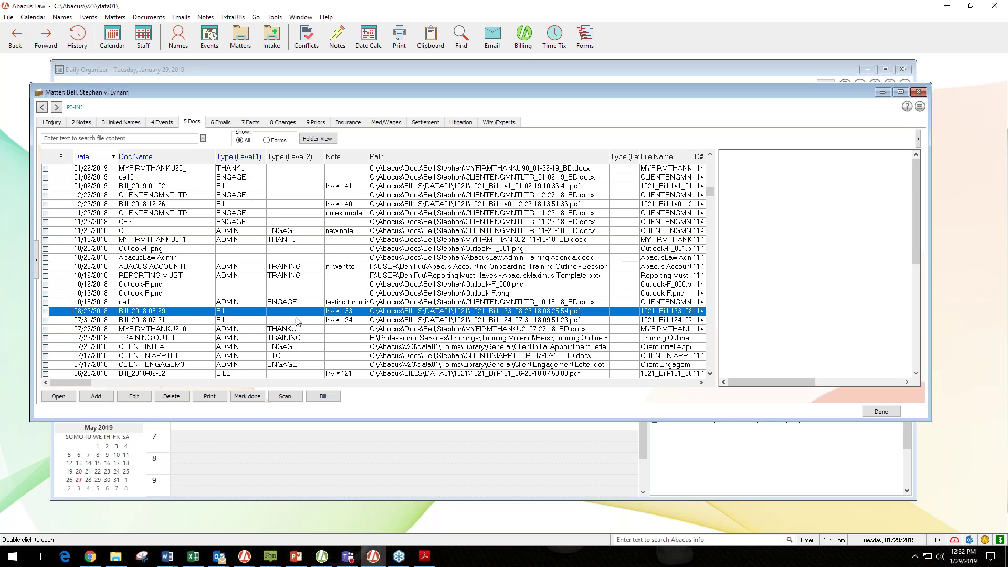
double_click(440, 314)
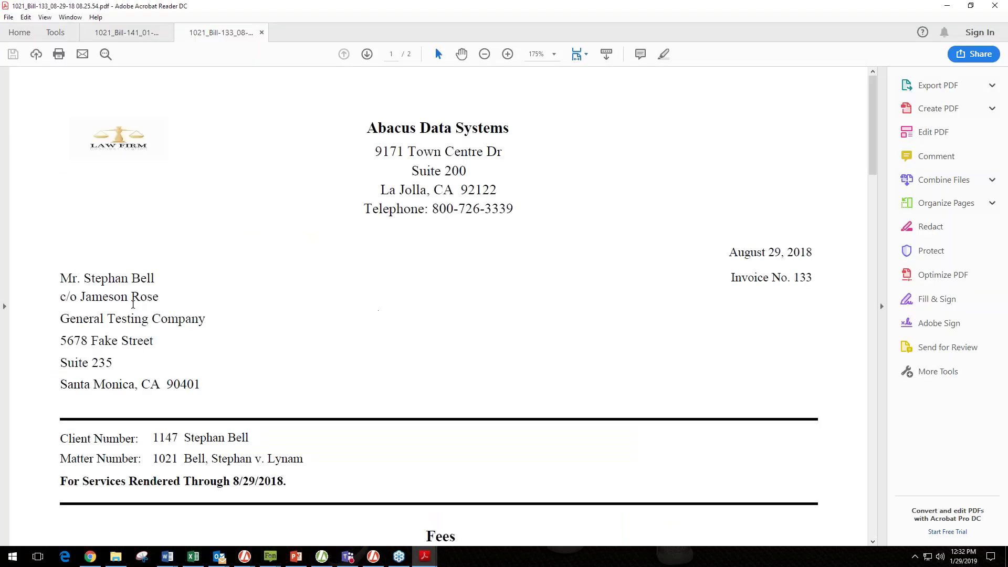
Read through the invoice 133 bill, then close both bill PDFs and minimize the matter window.
scroll(264, 282, "down", 3)
scroll(264, 282, "down", 10)
scroll(265, 282, "up", 7)
scroll(268, 301, "up", 5)
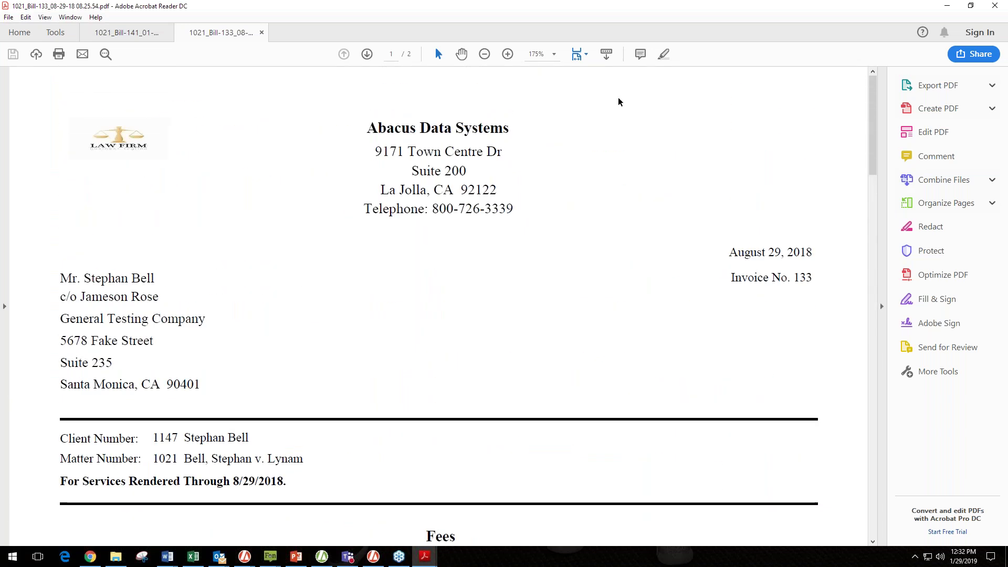
left_click(995, 6)
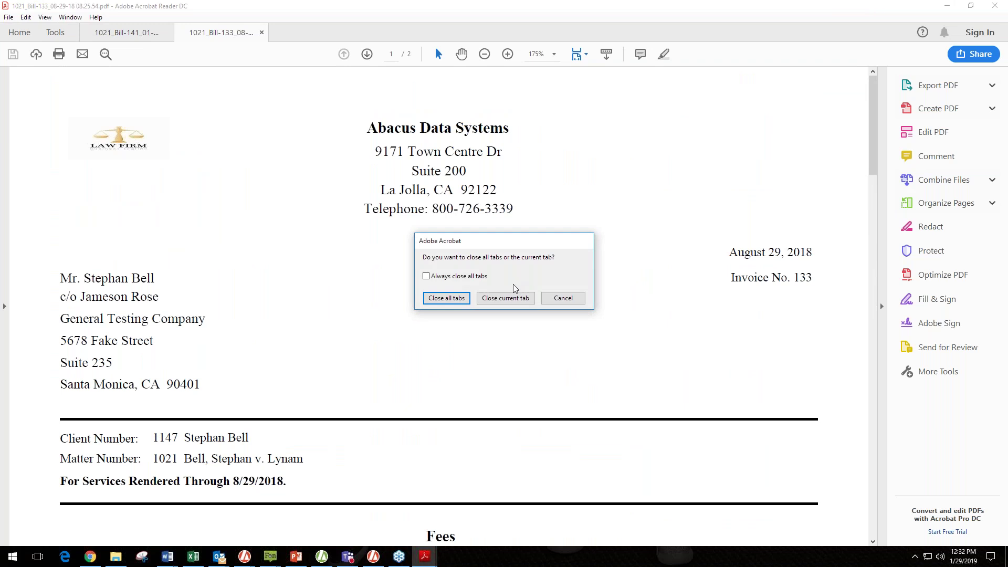
left_click(509, 297)
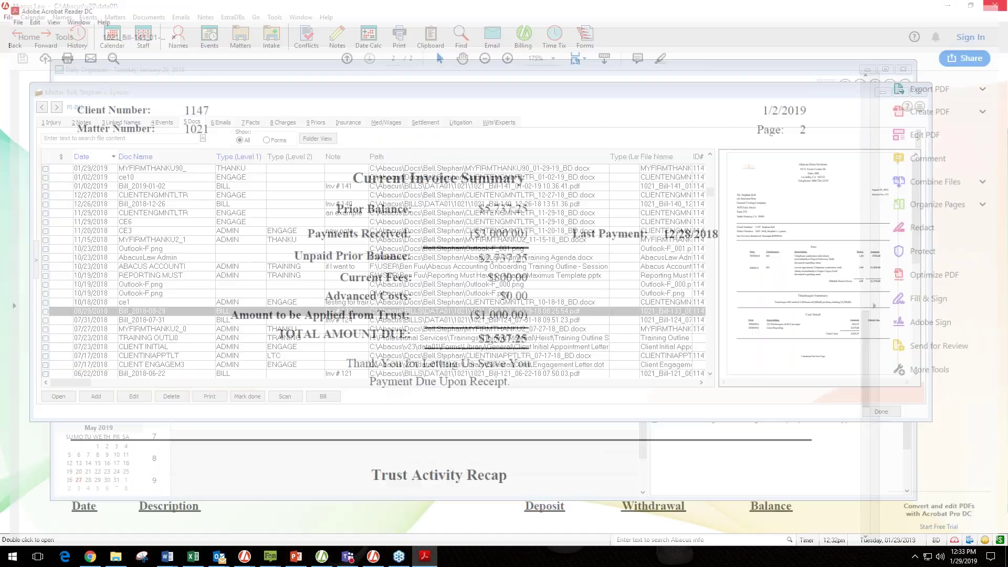
left_click(995, 6)
left_click(882, 92)
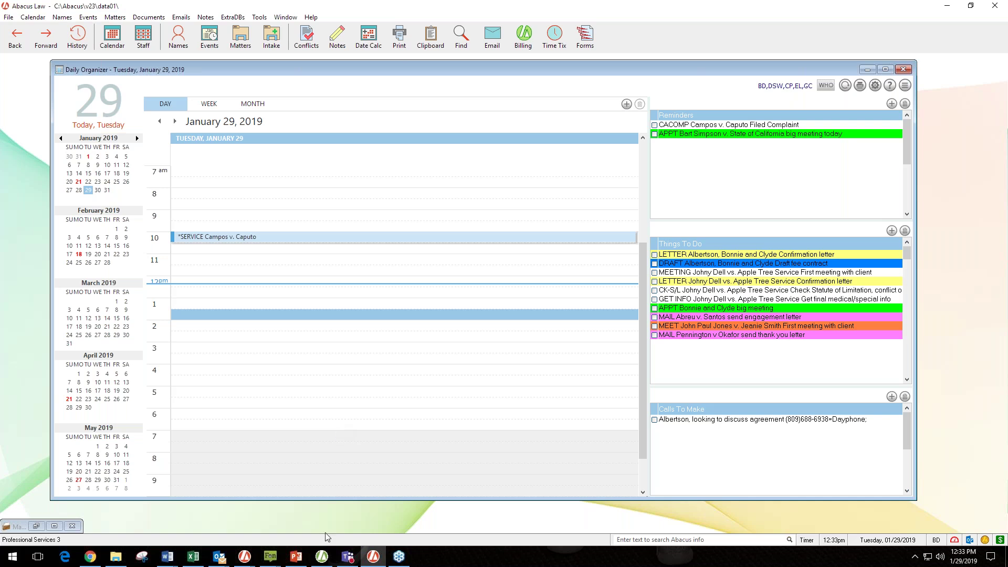
Switch back to Abacus Accounting and close the linked bills list and the matter billing detail.
left_click(324, 557)
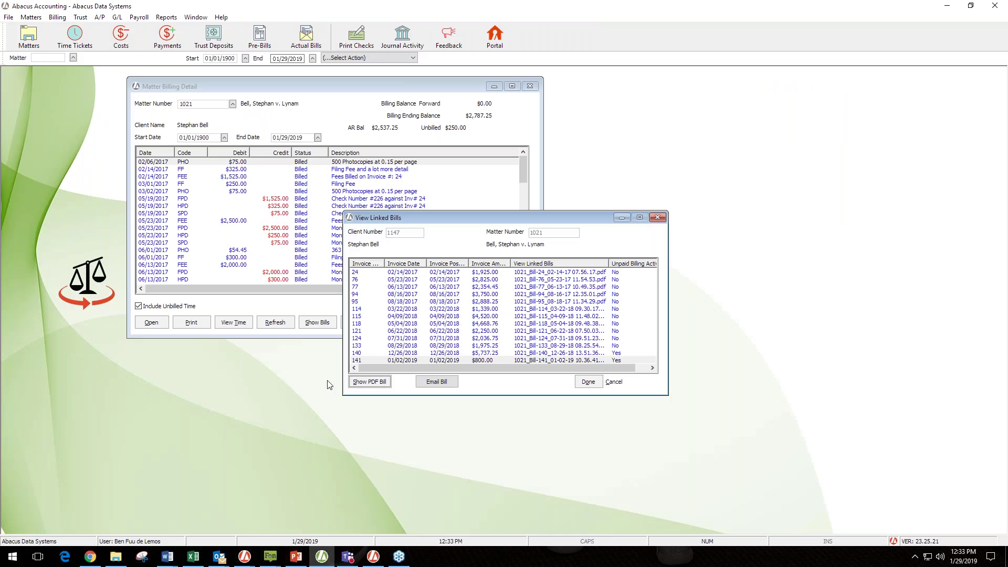
left_click(658, 217)
left_click(530, 86)
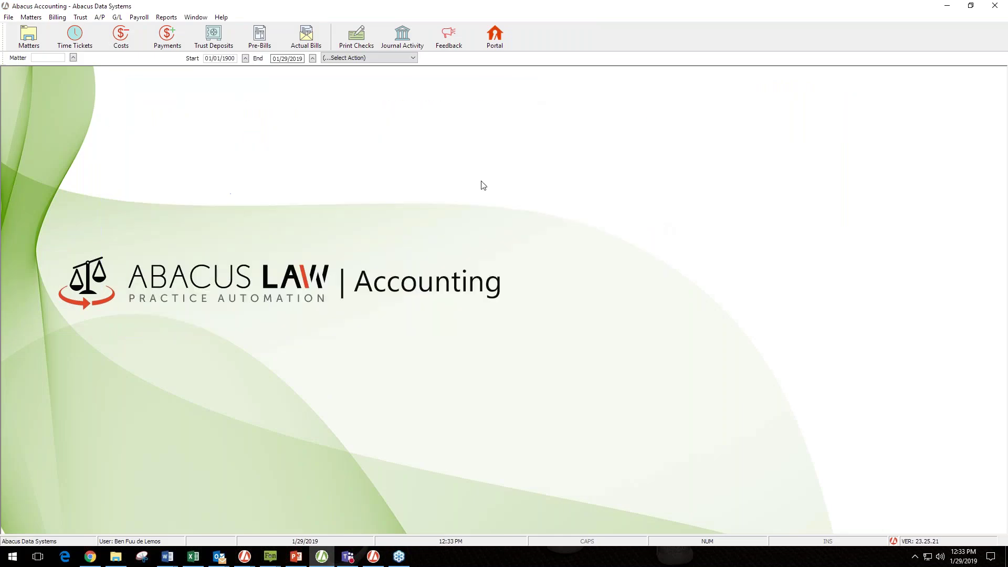
Open Costs & Adjustments, start a new entry and assign it to matter 1021.
left_click(57, 18)
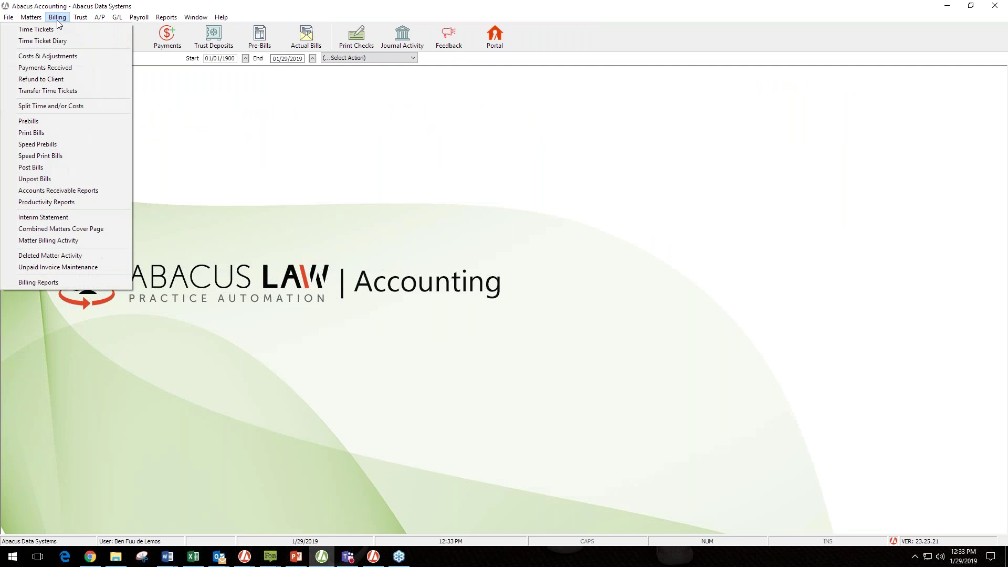
left_click(53, 56)
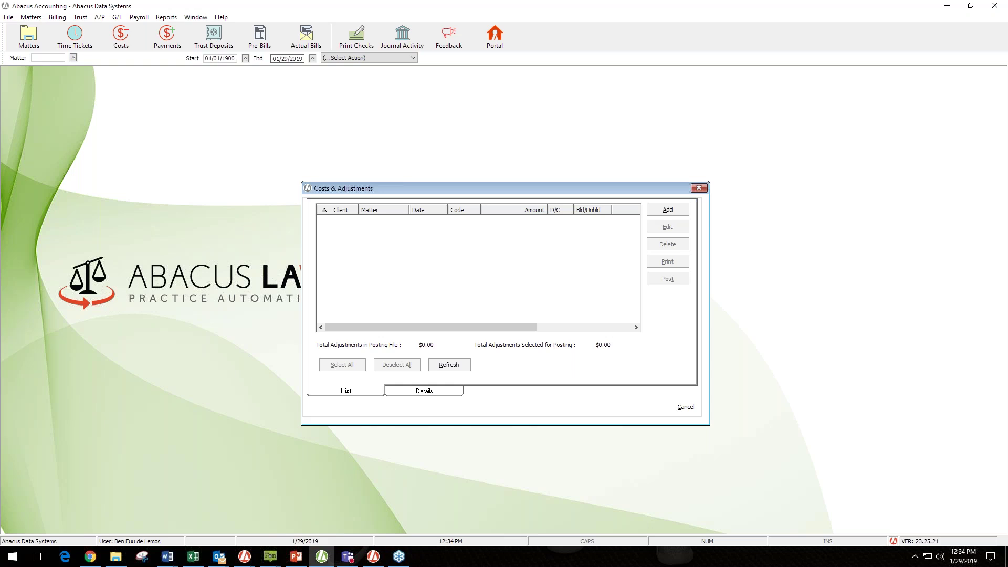
left_click(666, 211)
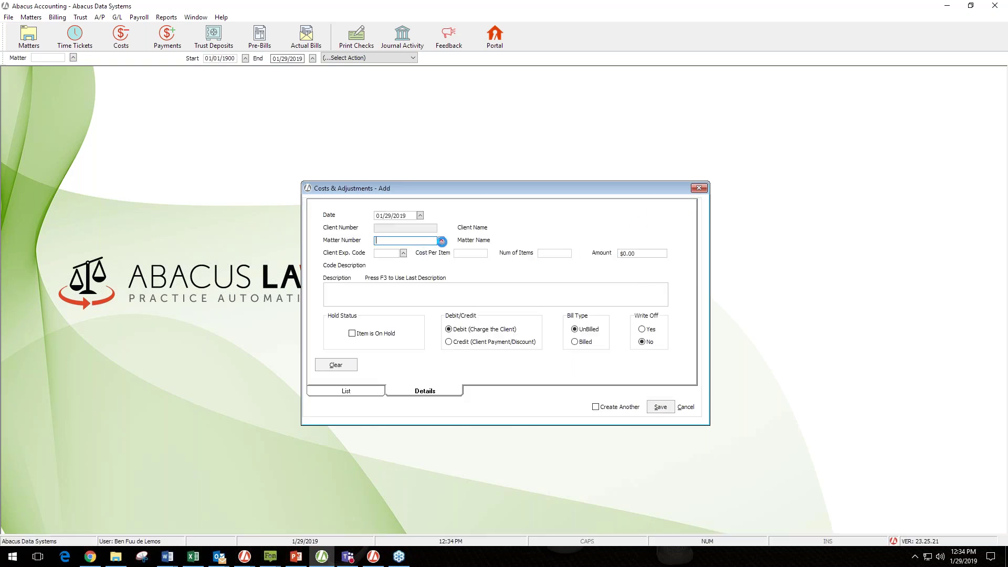
left_click(441, 241)
type("bell")
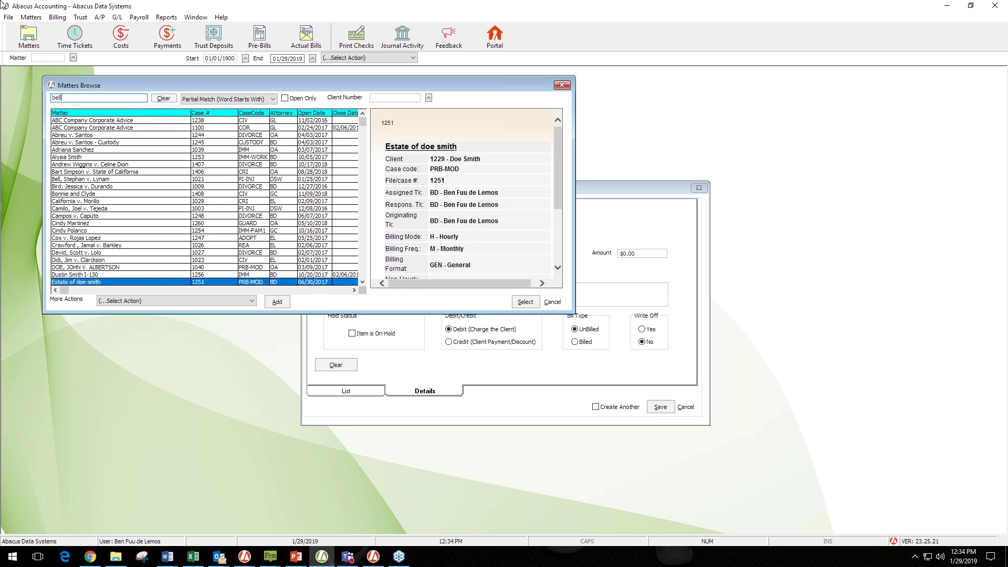
double_click(89, 120)
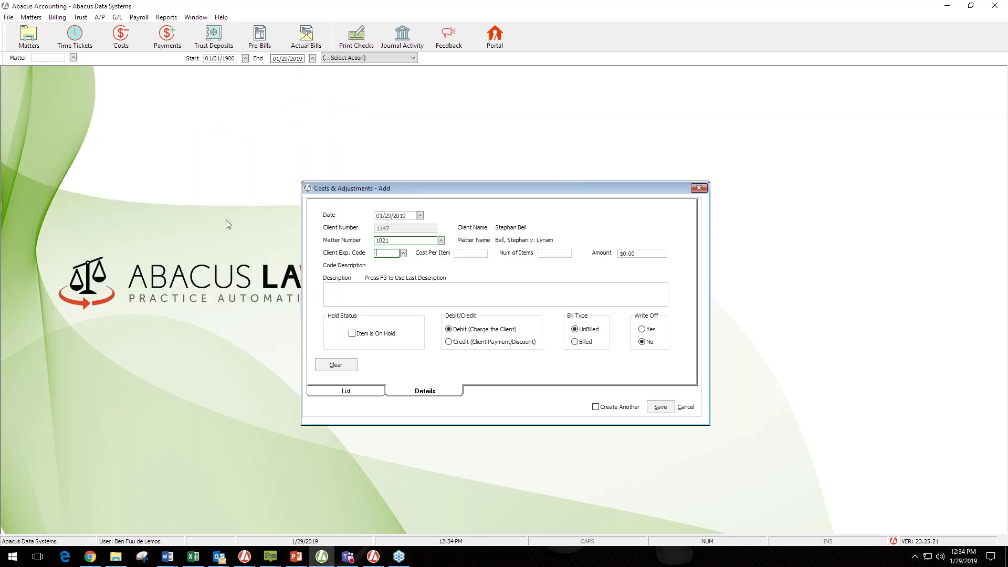
Assign the Photocopies expense code PHO and enter 233 items at a cost of $0.25 each.
left_click(403, 253)
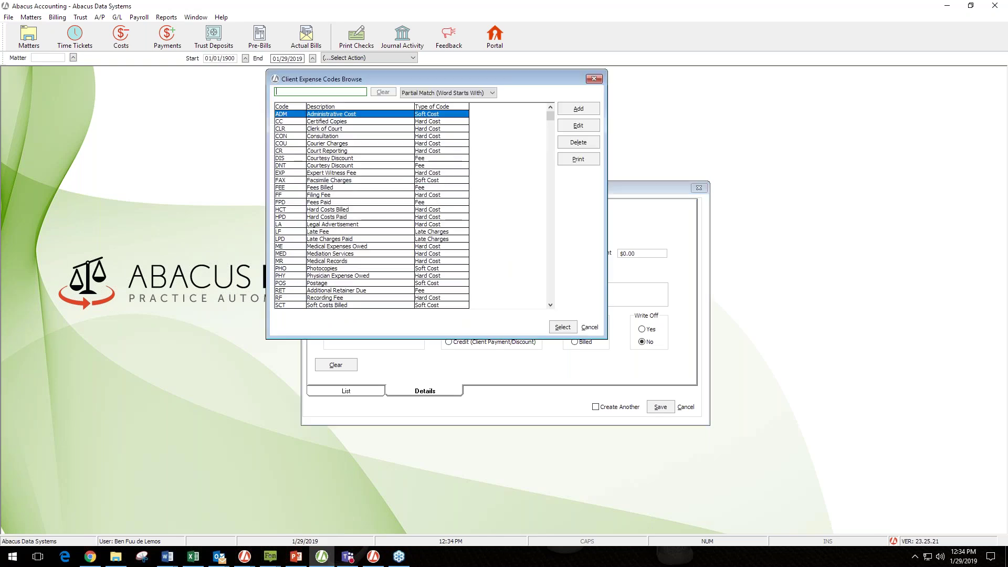
type("pho")
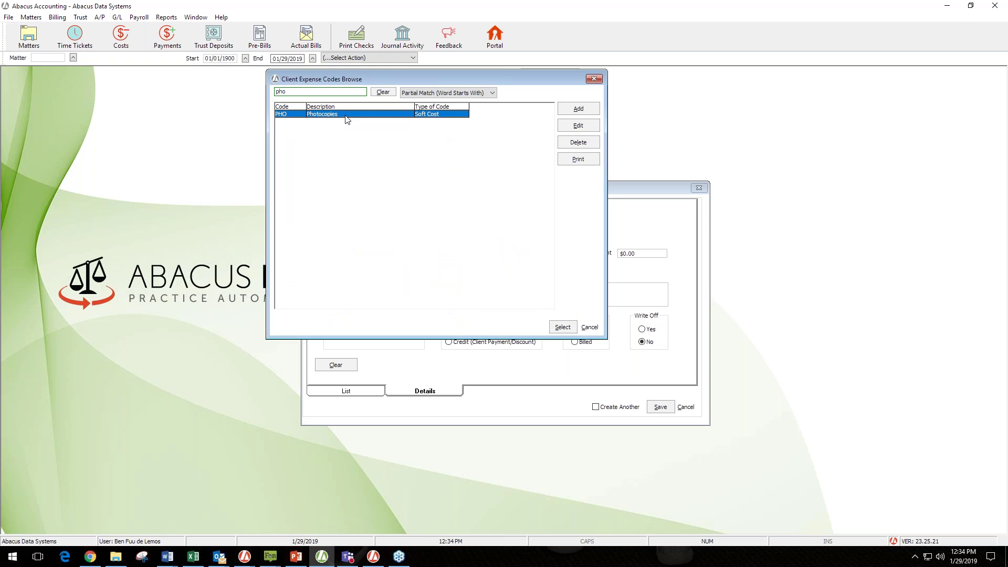
double_click(347, 119)
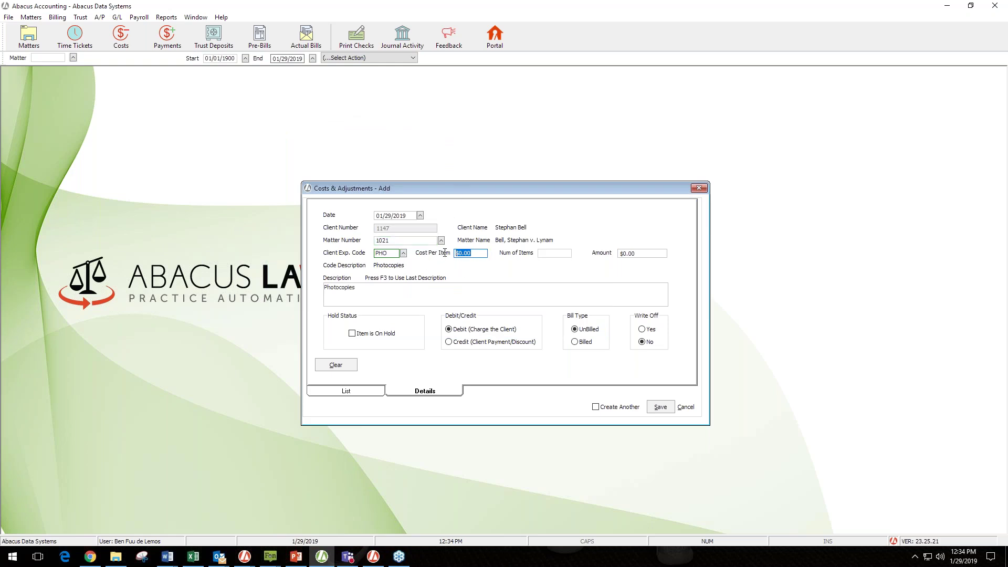
type(".25")
key("Tab")
left_click(553, 254)
type("233")
key("Tab")
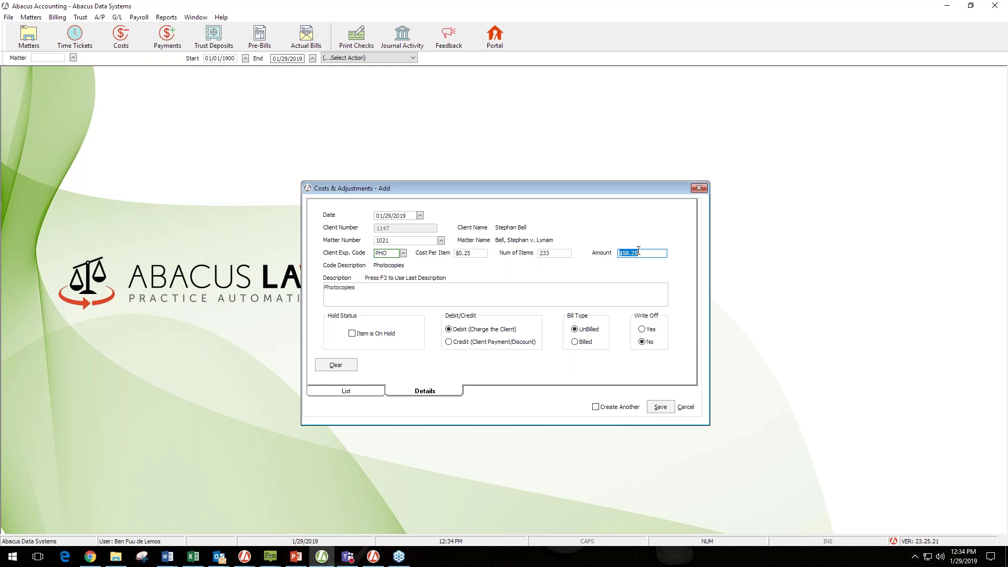
Change the cost description to "233 Photocopies at 0.25 per page" and save the entry.
left_click(333, 286)
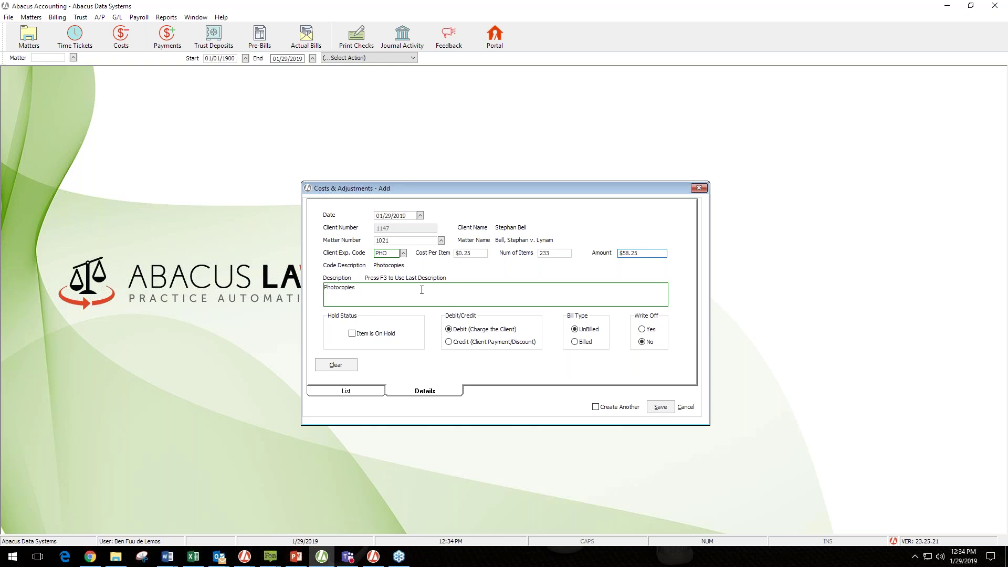
type("233 Photocopies at 0.25 per page")
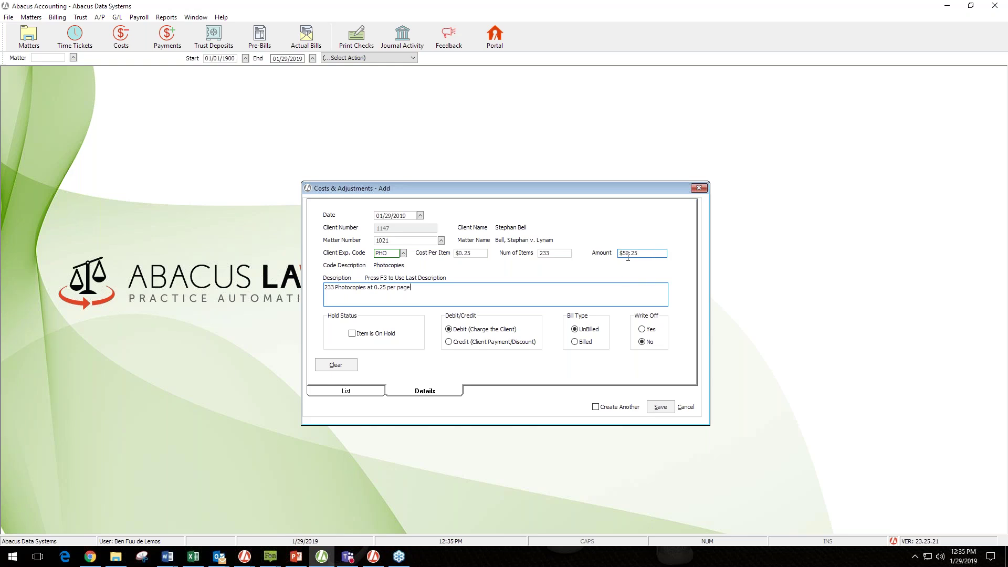
left_click(661, 407)
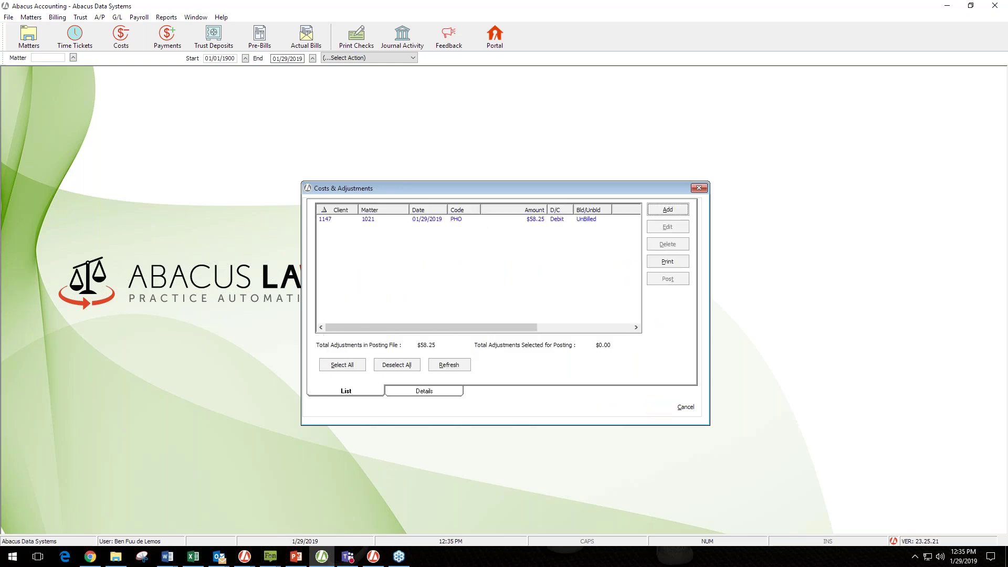
Start a second cost entry and assign it to matter 1021 as well.
left_click(470, 220)
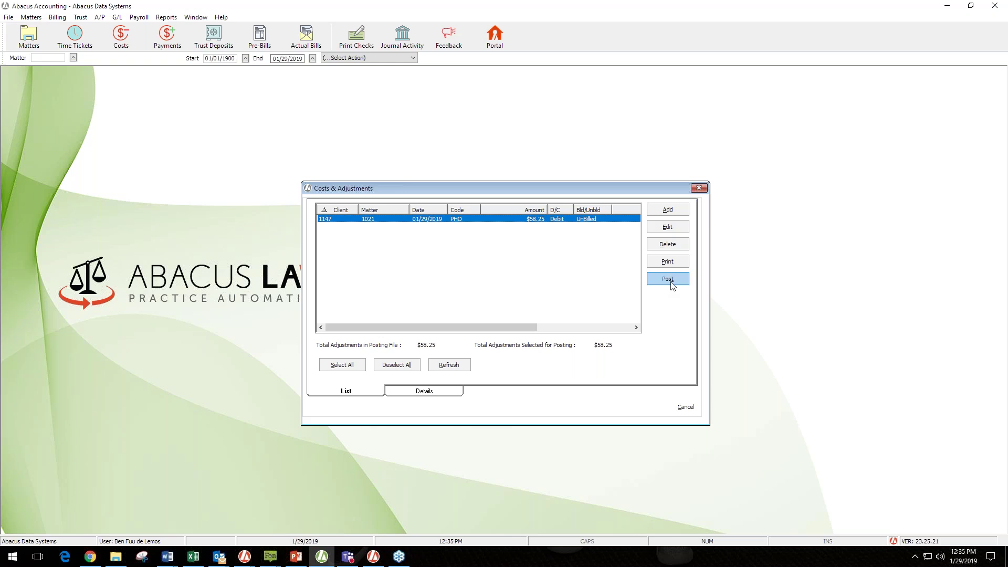
left_click(675, 209)
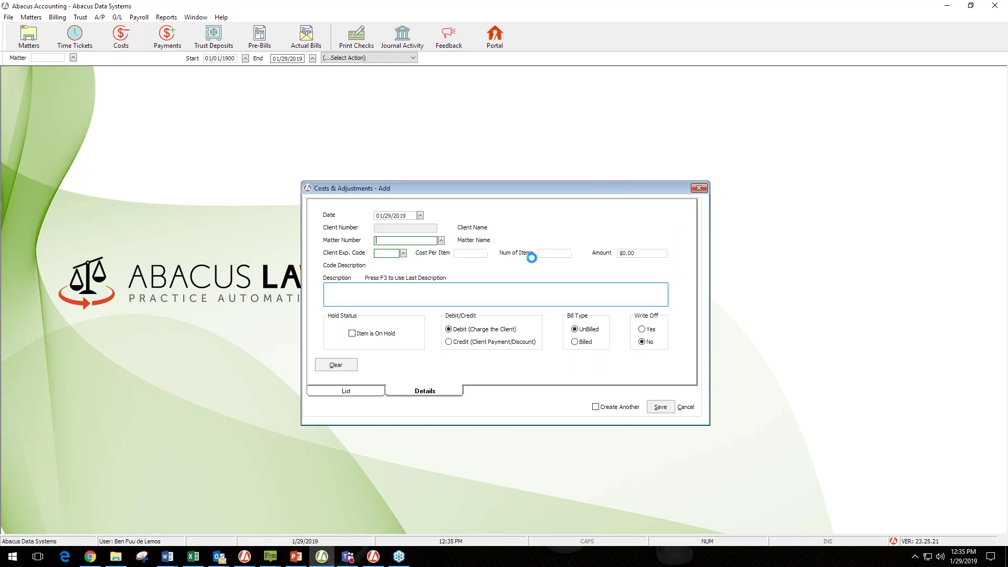
left_click(443, 241)
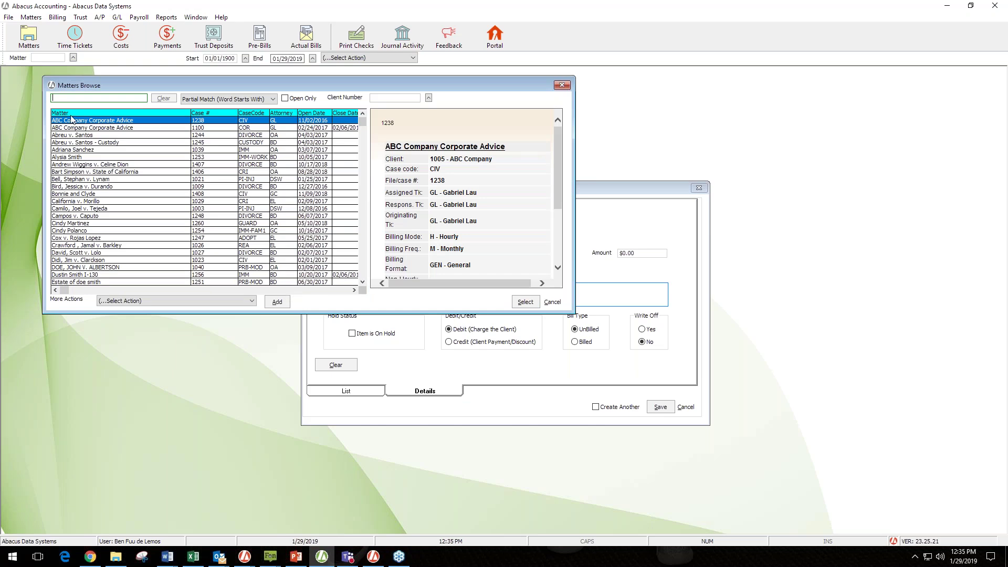
type("bel")
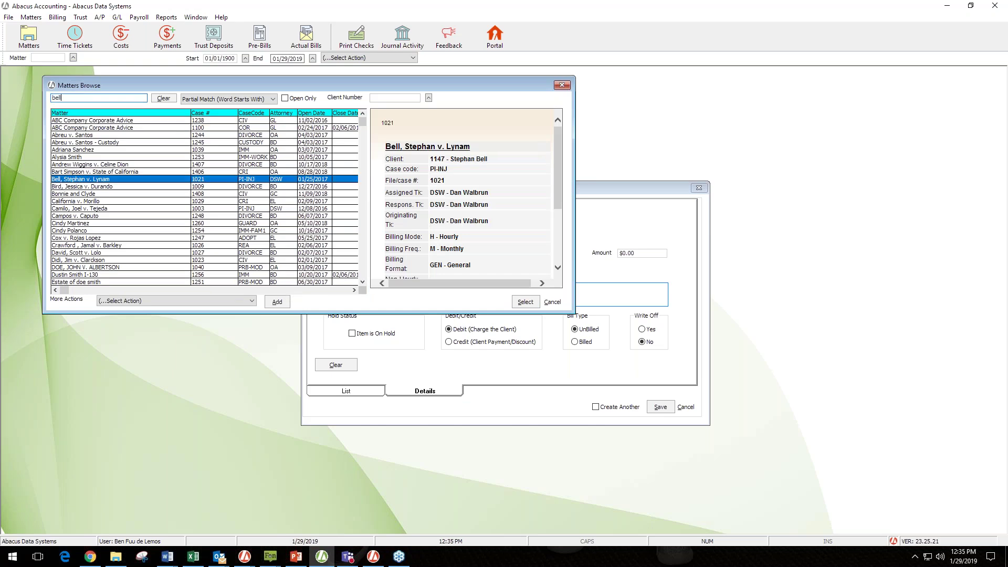
type("l")
double_click(107, 119)
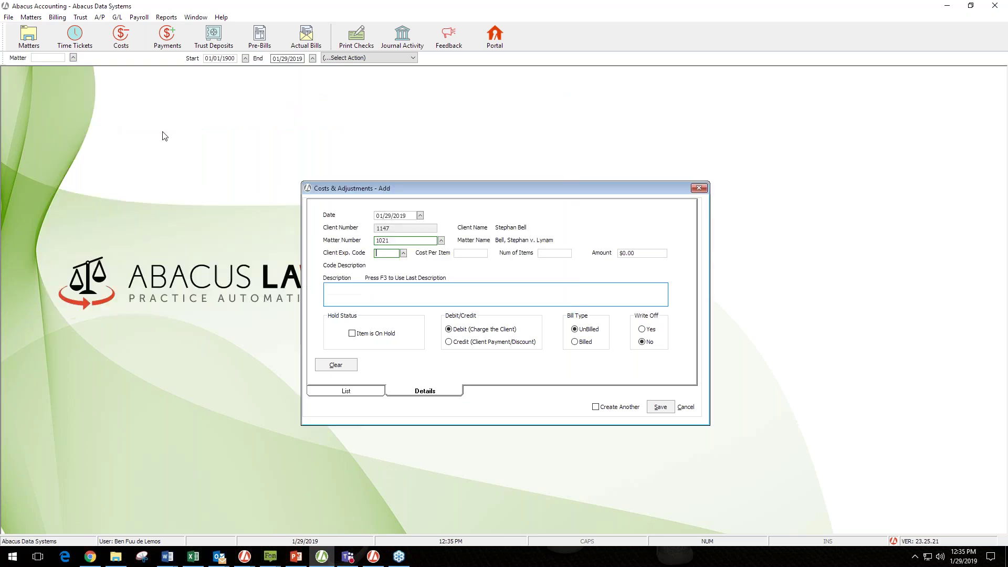
Assign the Filing Fee expense code FF, set the amount to $185.00 and save the entry.
left_click(404, 254)
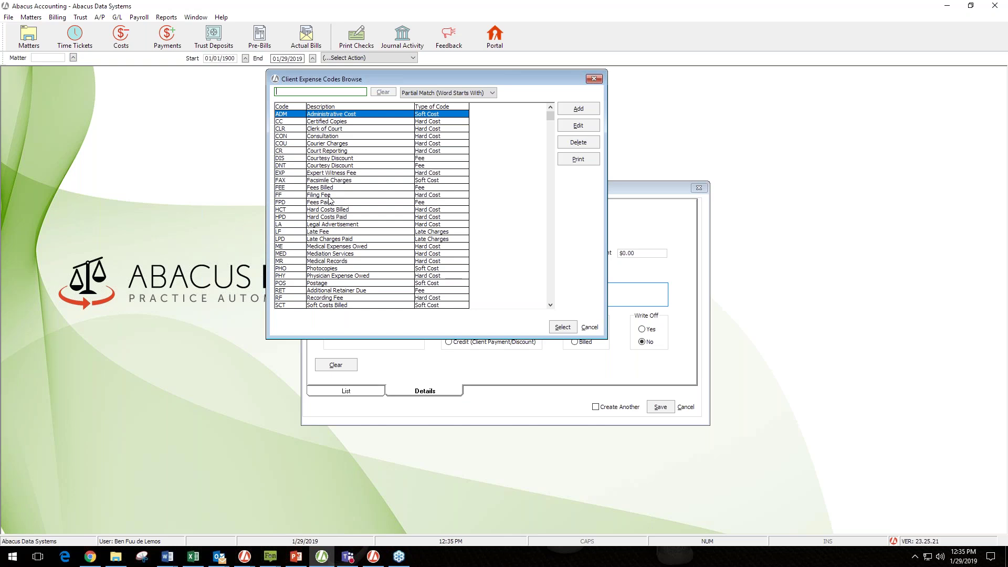
left_click(350, 197)
left_click(558, 329)
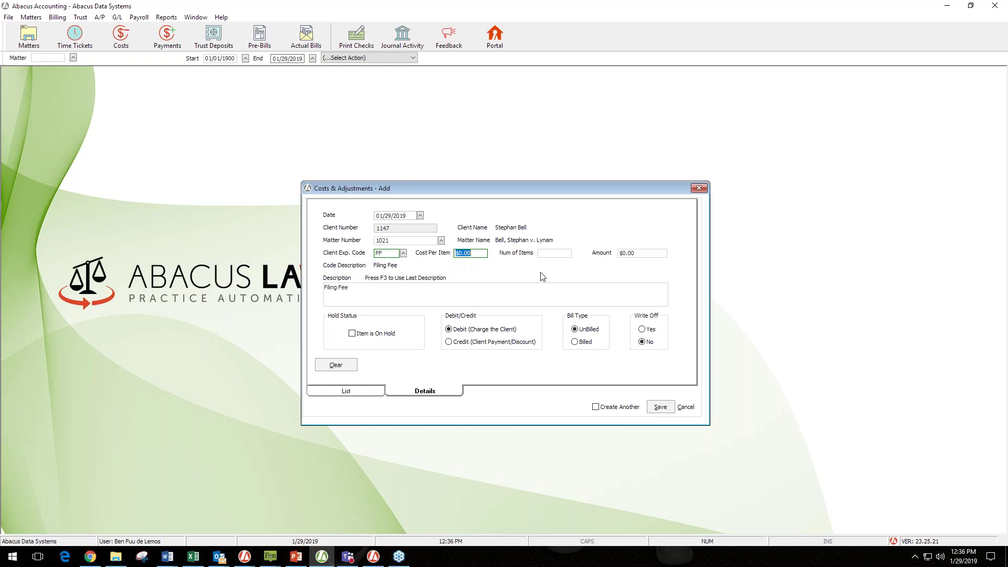
left_click(659, 254)
type("185")
key("Tab")
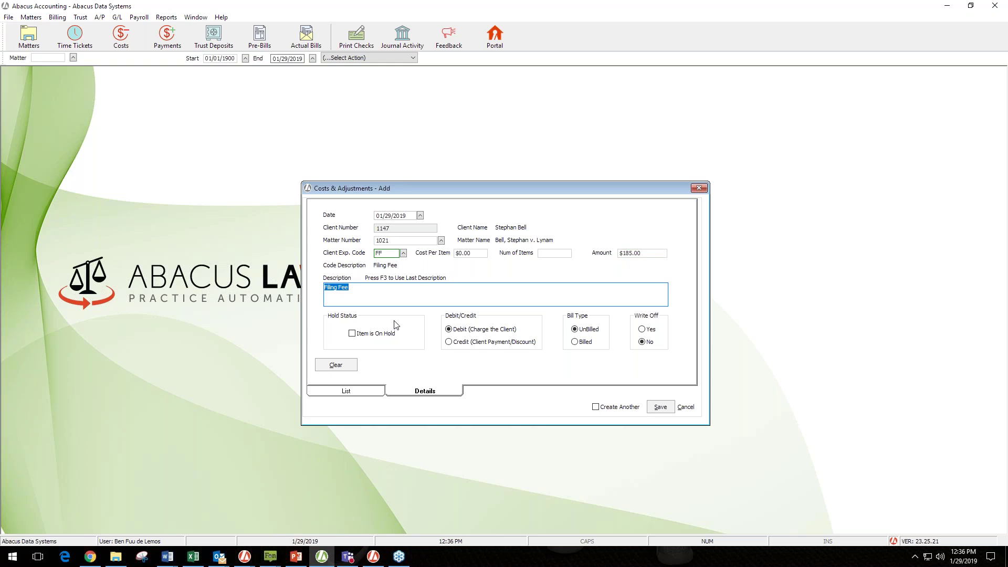
left_click(353, 292)
left_click(660, 409)
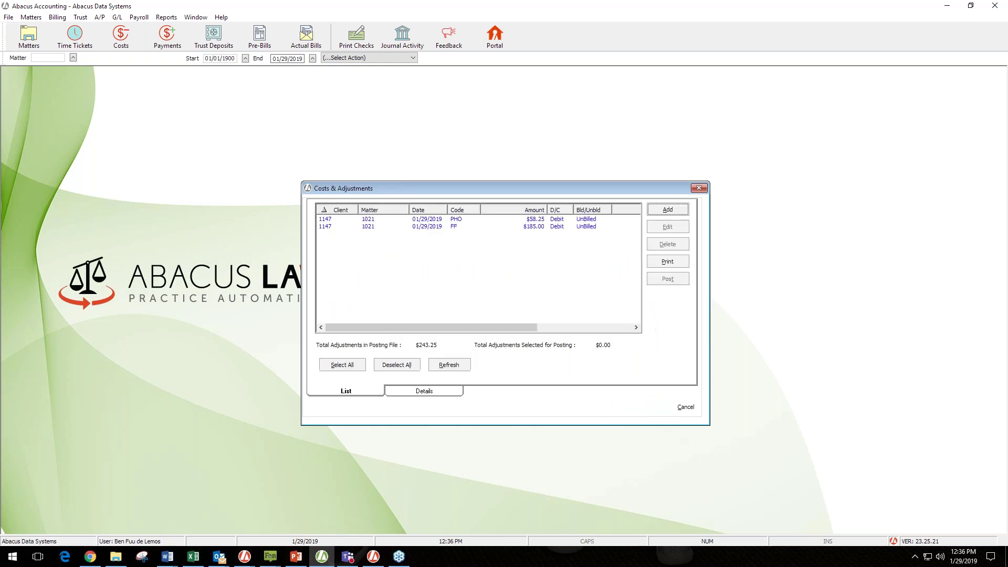
Select both pending entries, the photocopies and the filing fee, and post them.
left_click(449, 228)
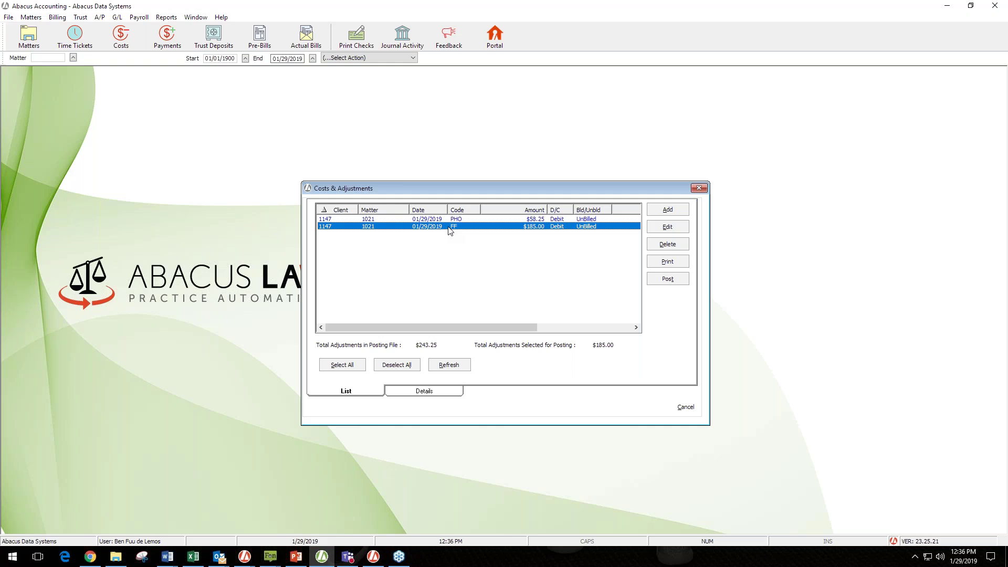
left_click(341, 365)
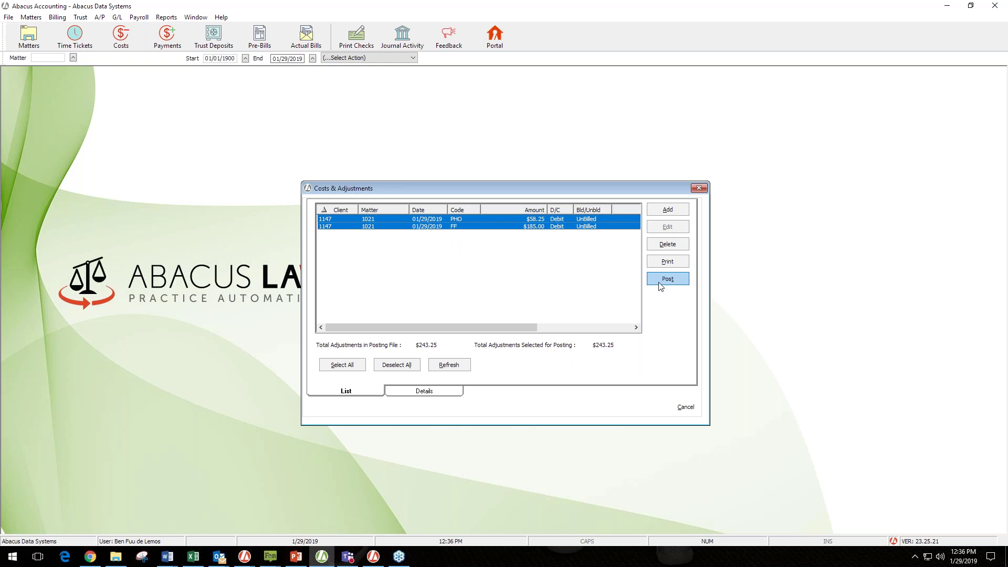
left_click(497, 227)
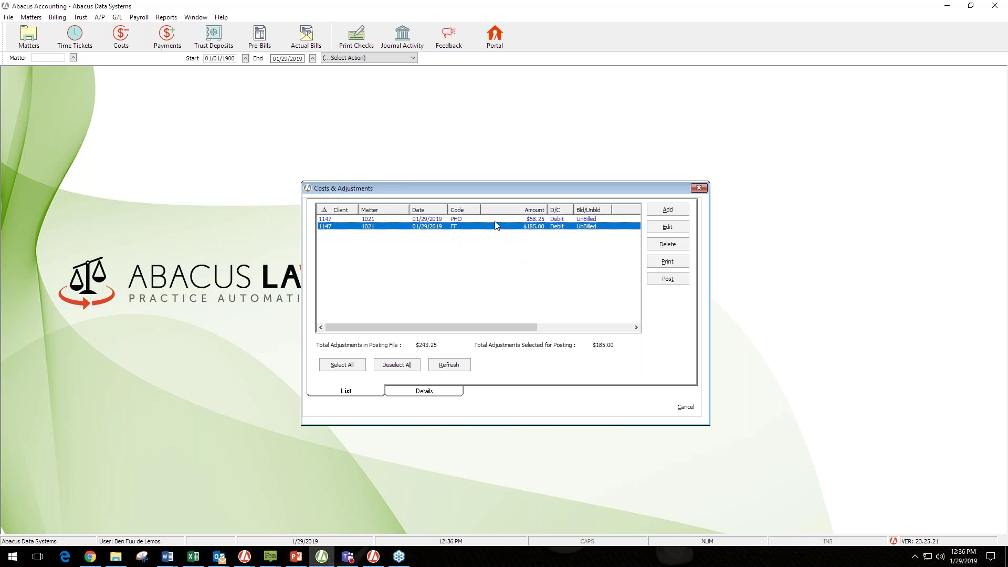
left_click(496, 220)
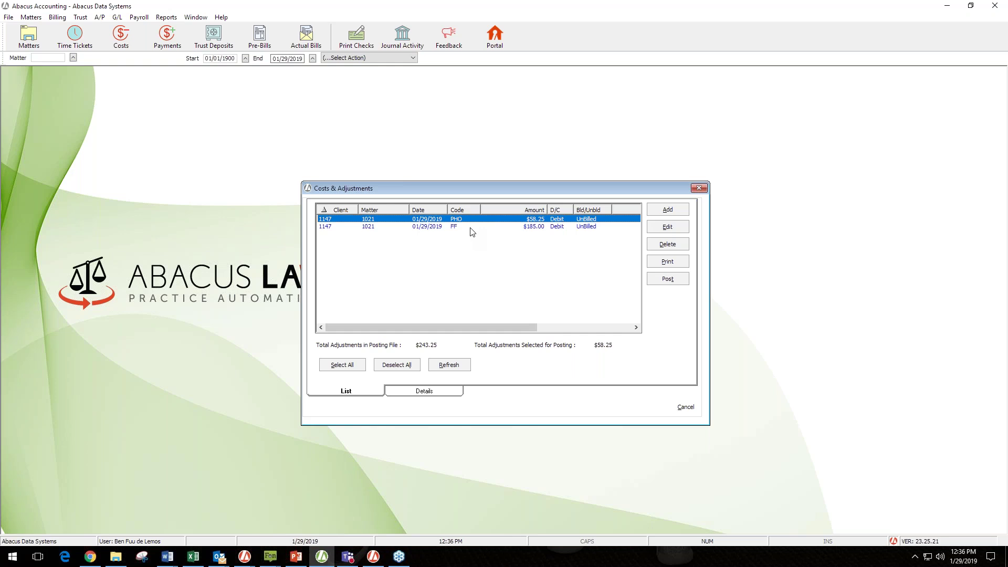
left_click(342, 364)
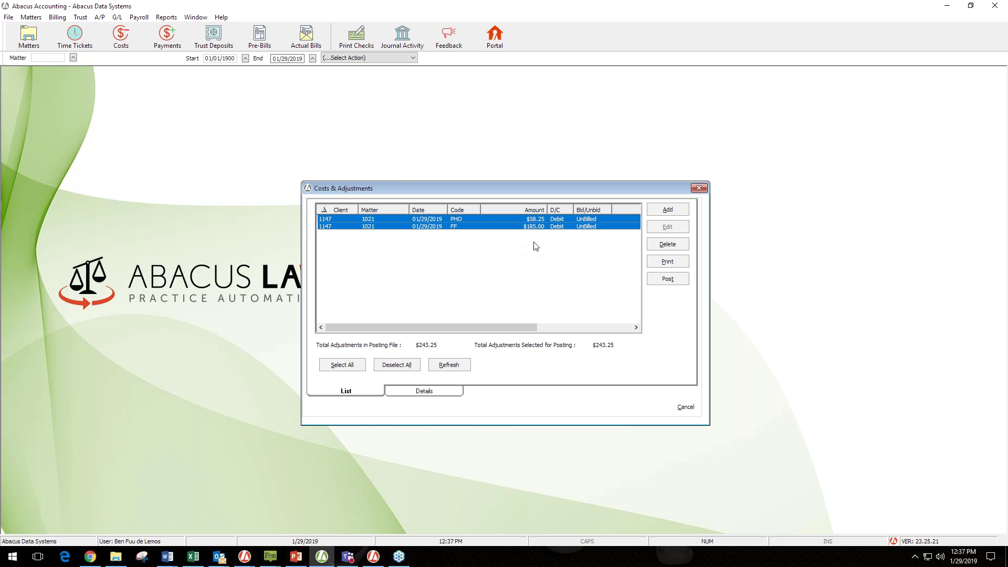
left_click(674, 280)
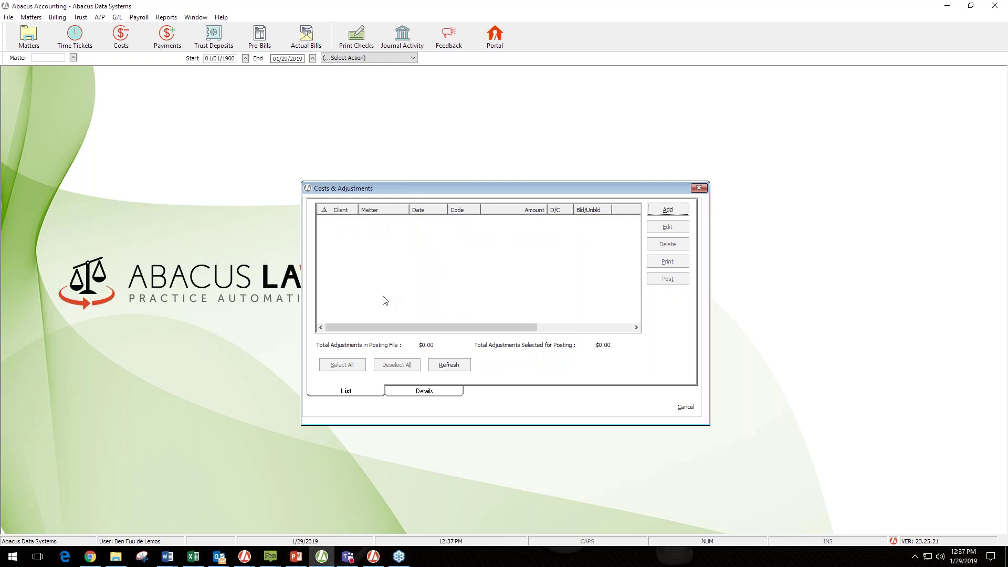
Open the Matter Billing Detail and load the billing activity of matter 1021.
left_click(31, 18)
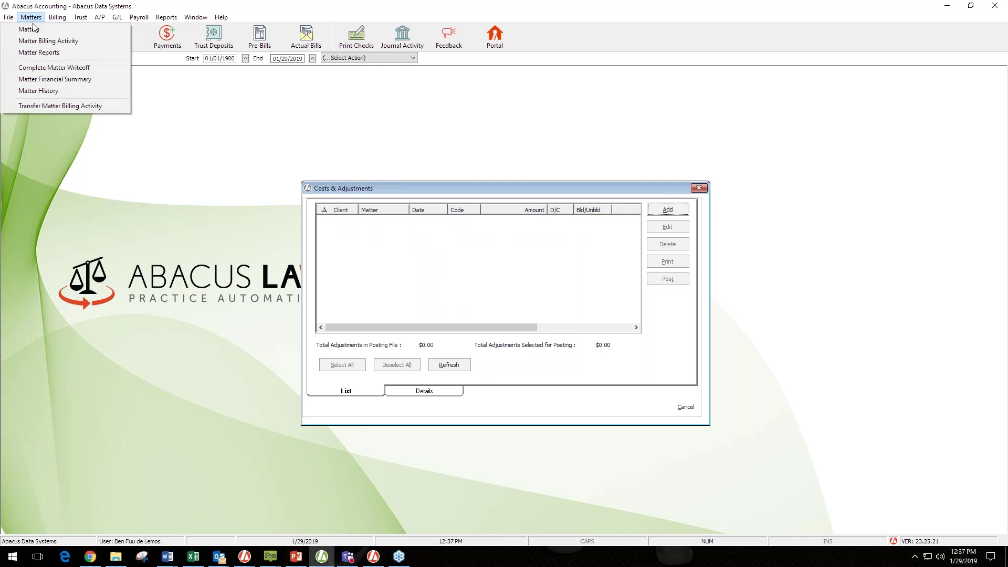
left_click(38, 41)
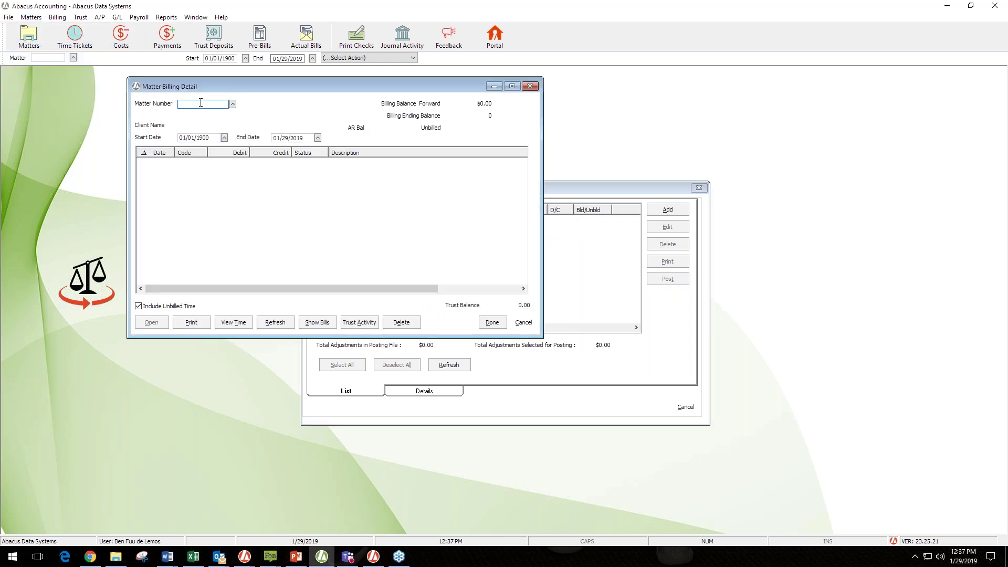
type("1021")
key("Tab")
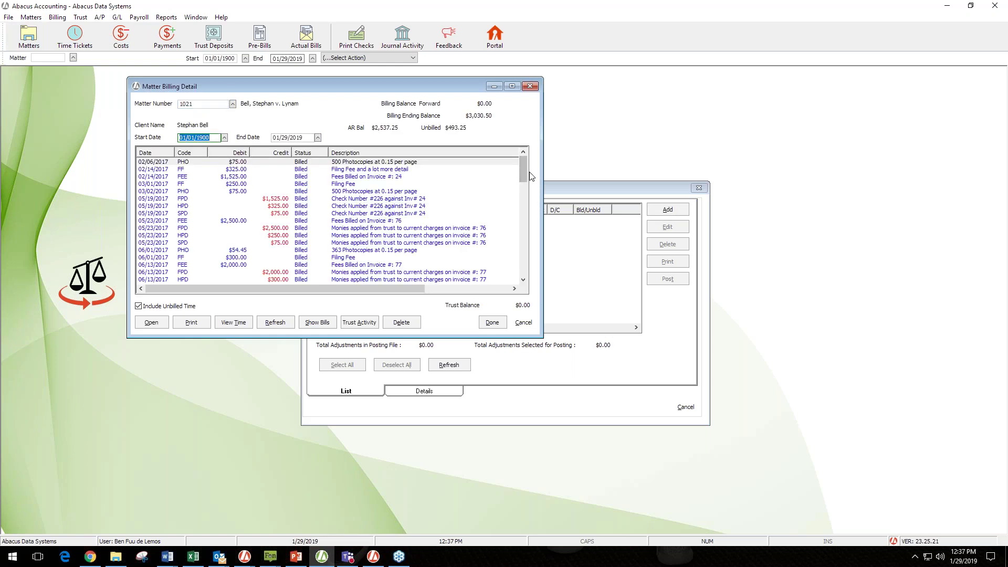
Examine the latest unbilled entries, comparing the vendor filing fee of 01/02/2019 with the photocopy and filing fee costs of 01/29/2019.
left_click_drag(525, 178, 524, 269)
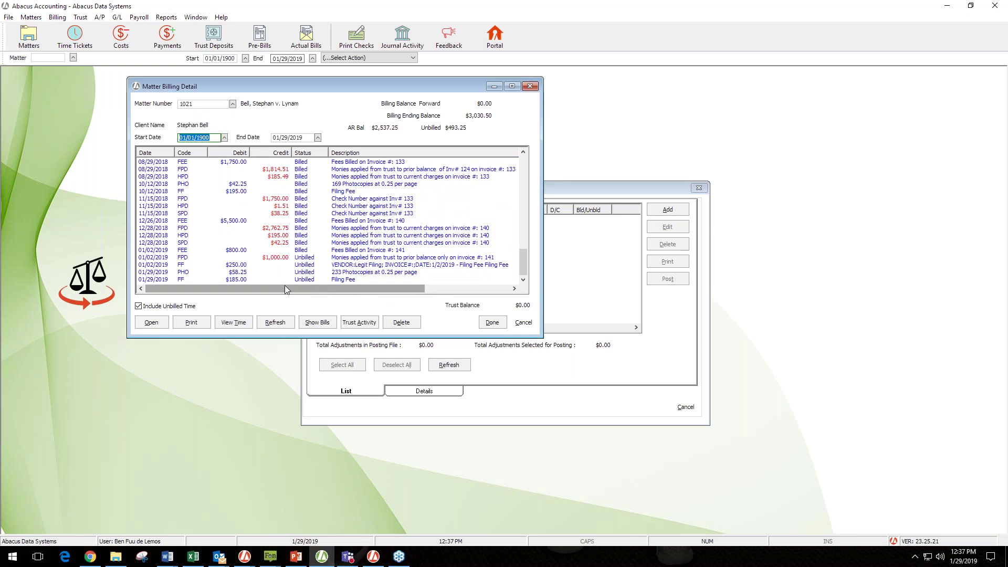
left_click(238, 273)
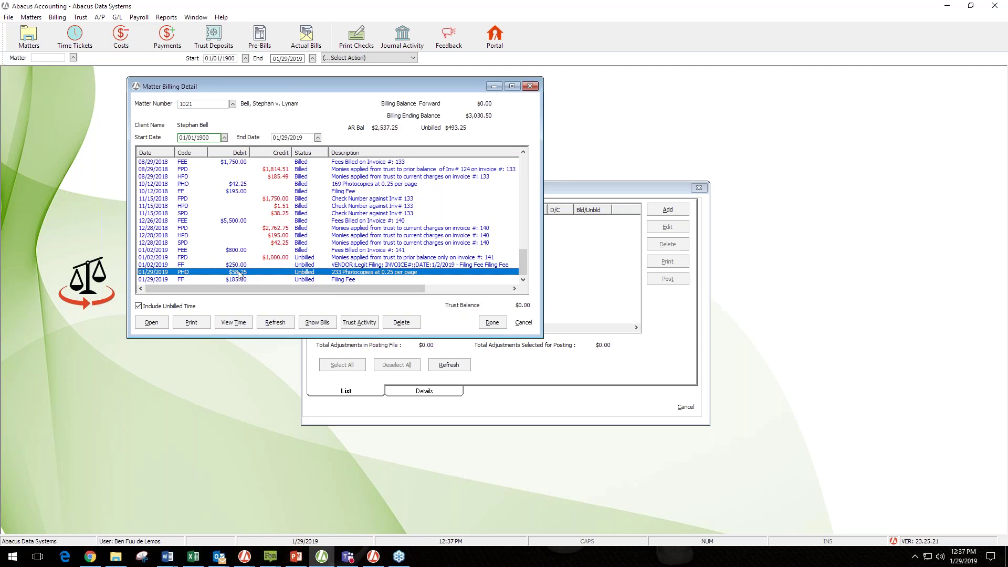
left_click(243, 280)
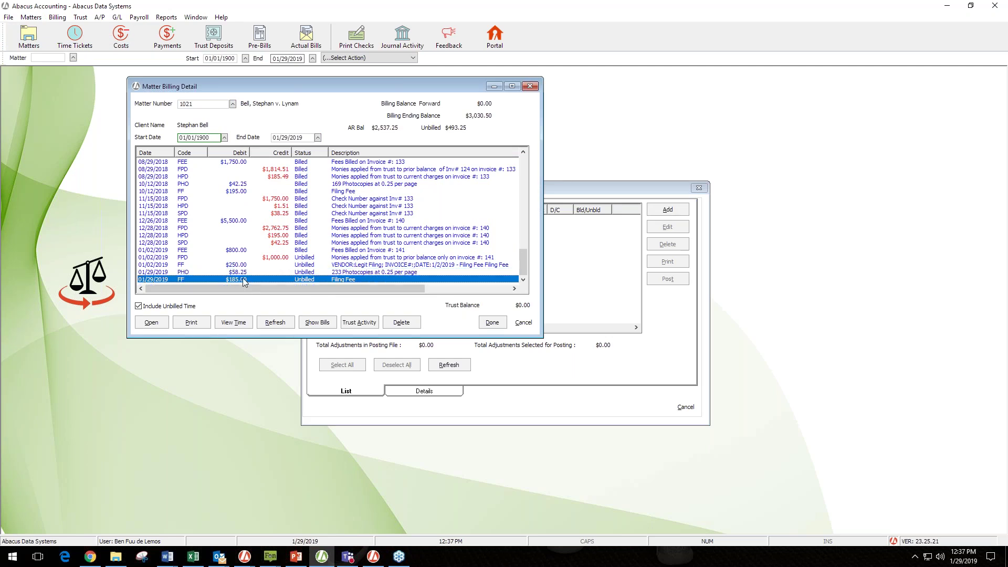
left_click(347, 267)
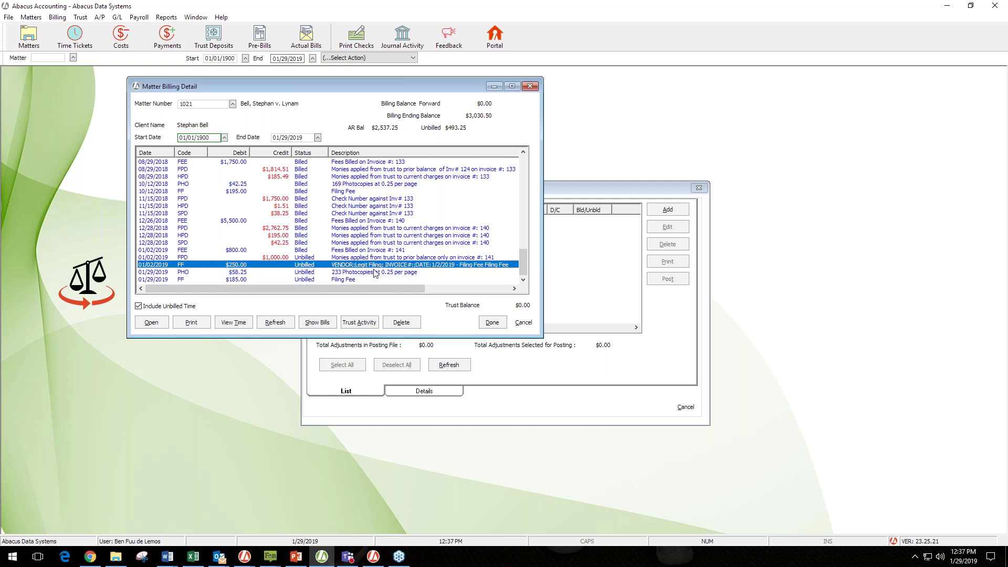
left_click(364, 280)
left_click(358, 266)
left_click(333, 280)
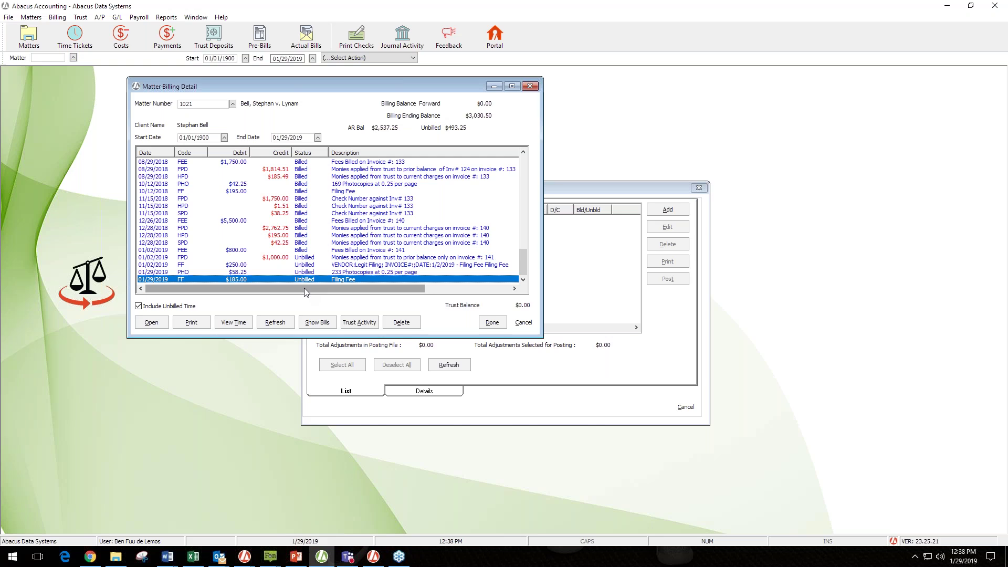
Review the unbilled vendor filing fee, photocopy and 01/29/2019 filing fee entries of matter 1021, and close the Matter Billing Detail.
left_click(344, 266)
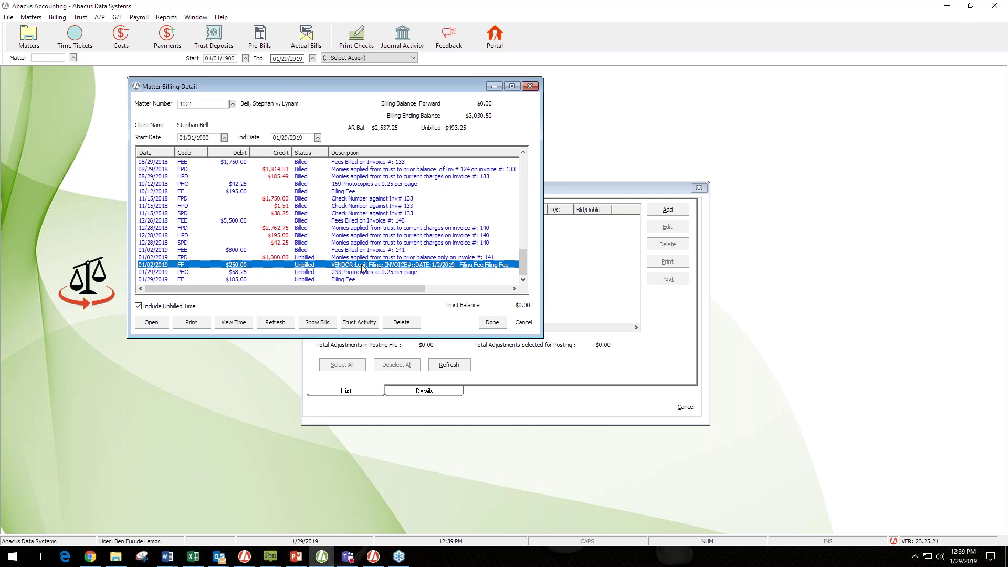
left_click(354, 279)
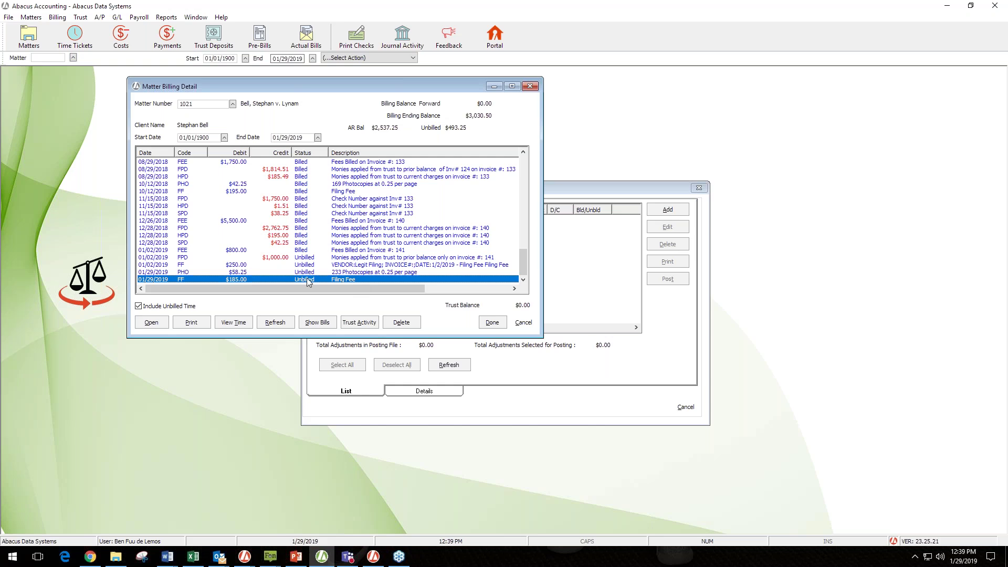
left_click(243, 270)
left_click(242, 272)
left_click(244, 280)
left_click(532, 89)
Open the Matter Billing Activity for matter 1260 and review its photocopy cost and fee payment entries.
left_click(33, 18)
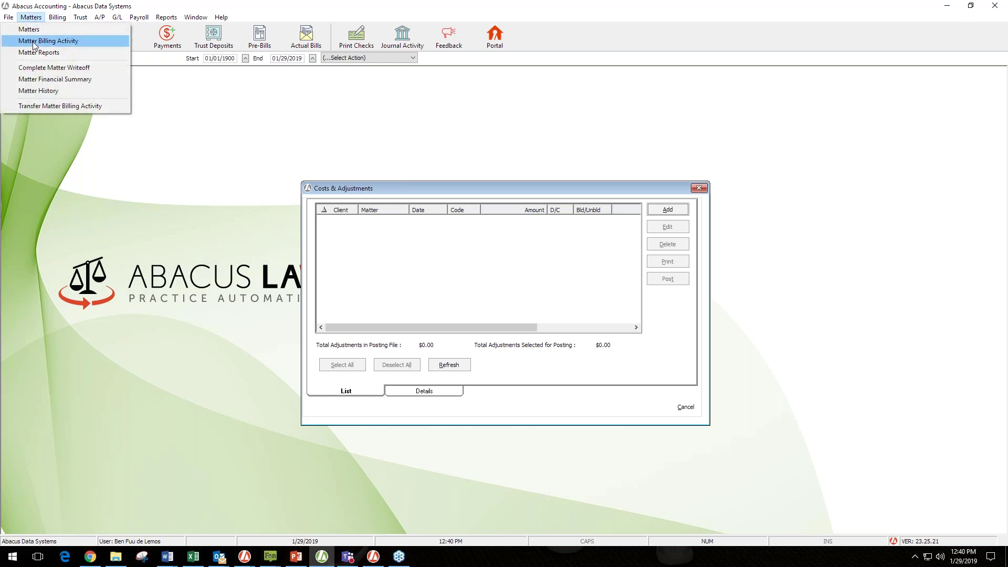
left_click(33, 41)
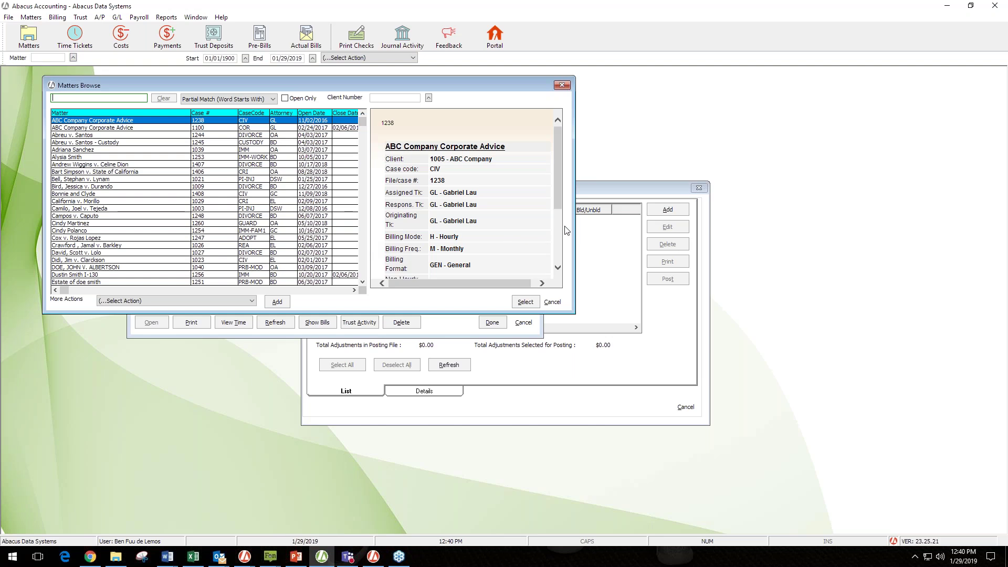
left_click_drag(572, 225, 689, 225)
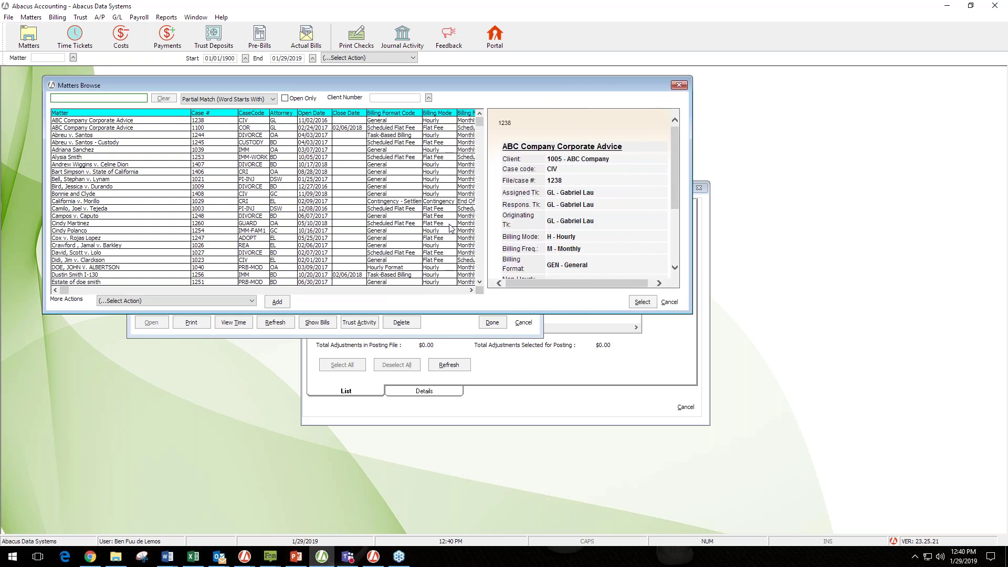
left_click(386, 225)
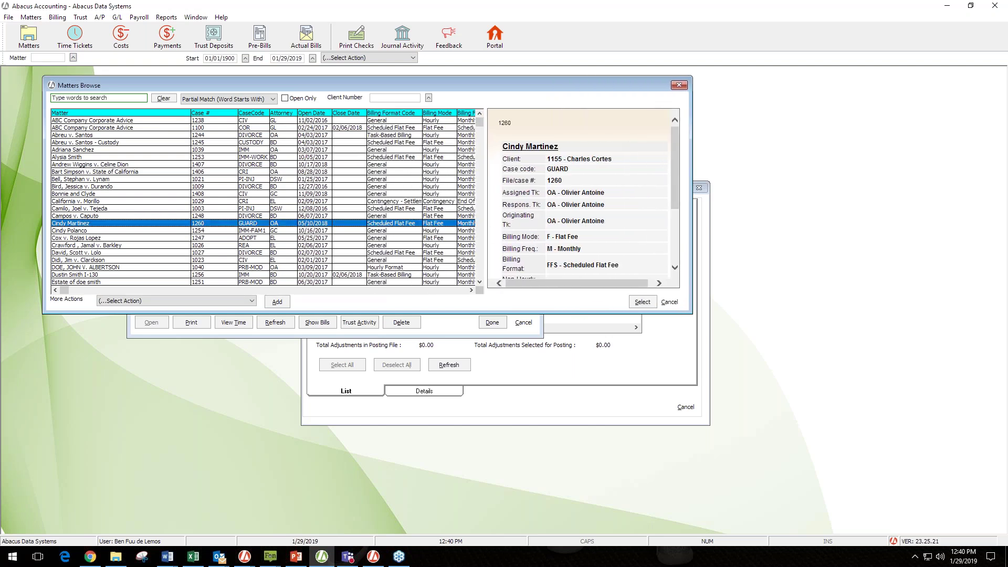
double_click(156, 227)
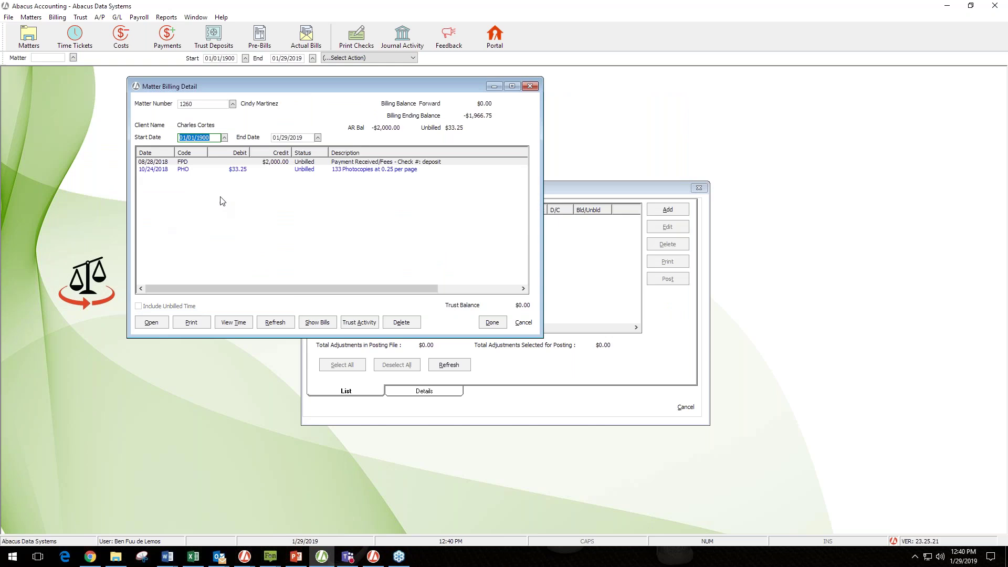
left_click(190, 175)
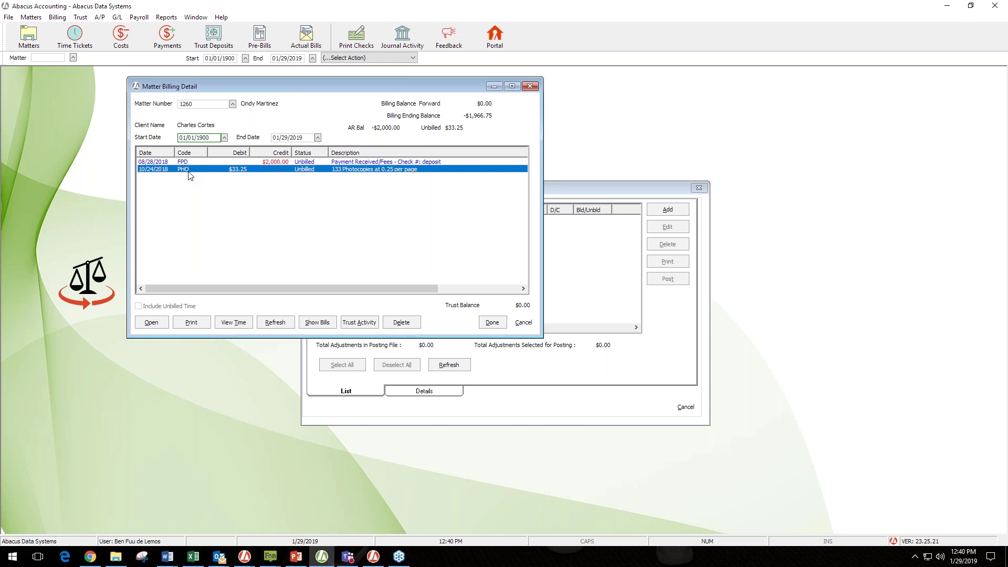
left_click(193, 163)
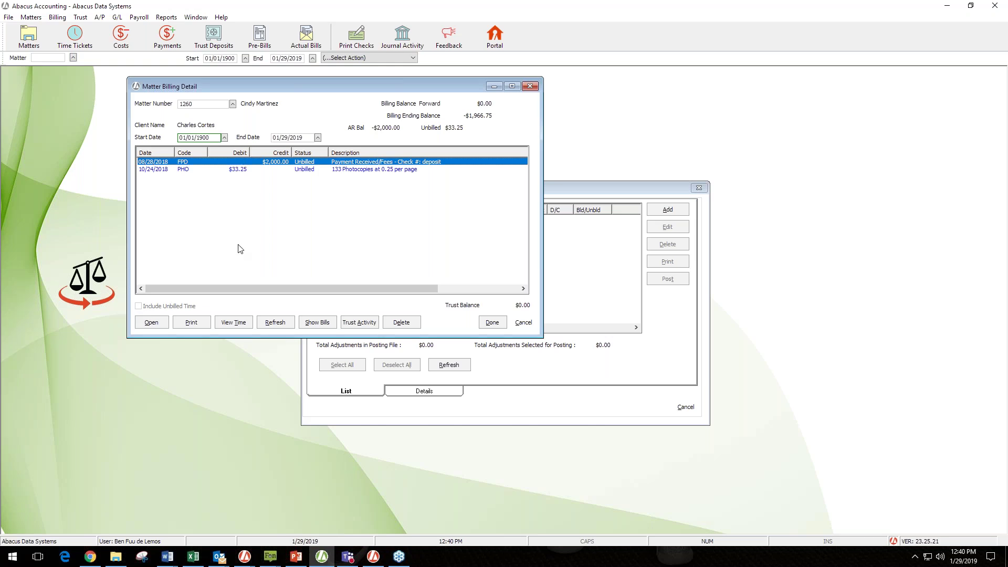
Load the billing activity of the scheduled flat fee matter 1003 in the Matter Billing Detail.
left_click(232, 104)
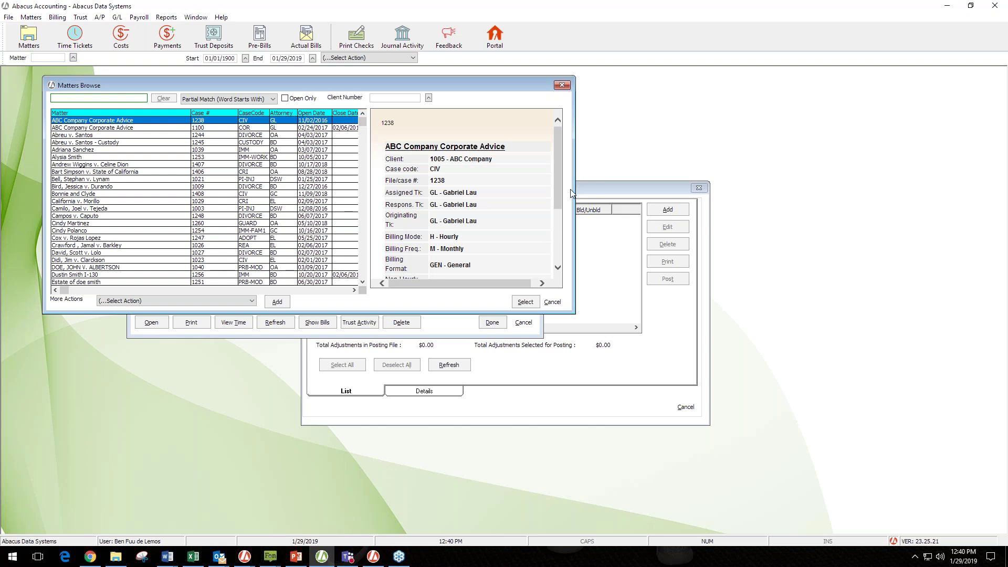
left_click_drag(572, 194, 769, 194)
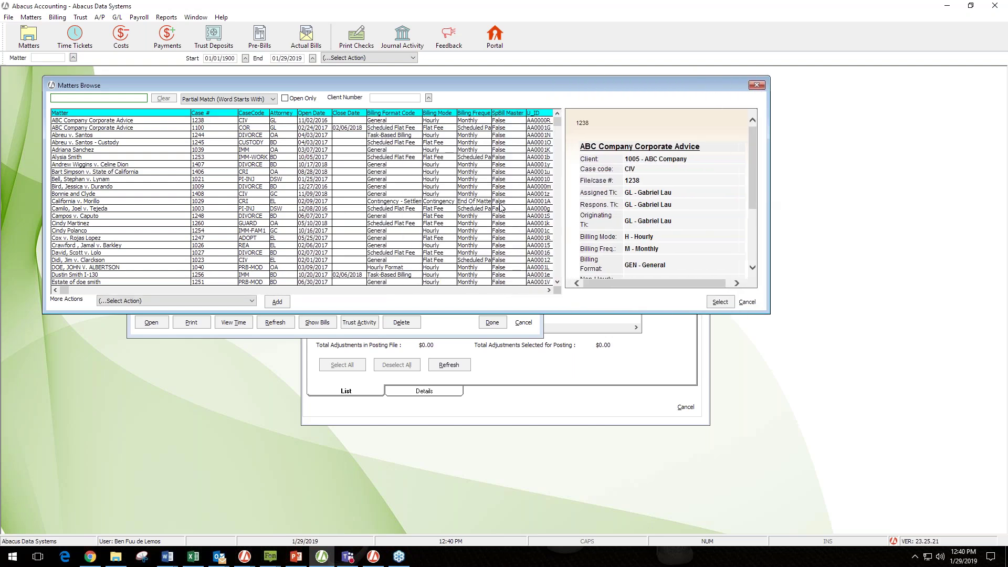
left_click(416, 209)
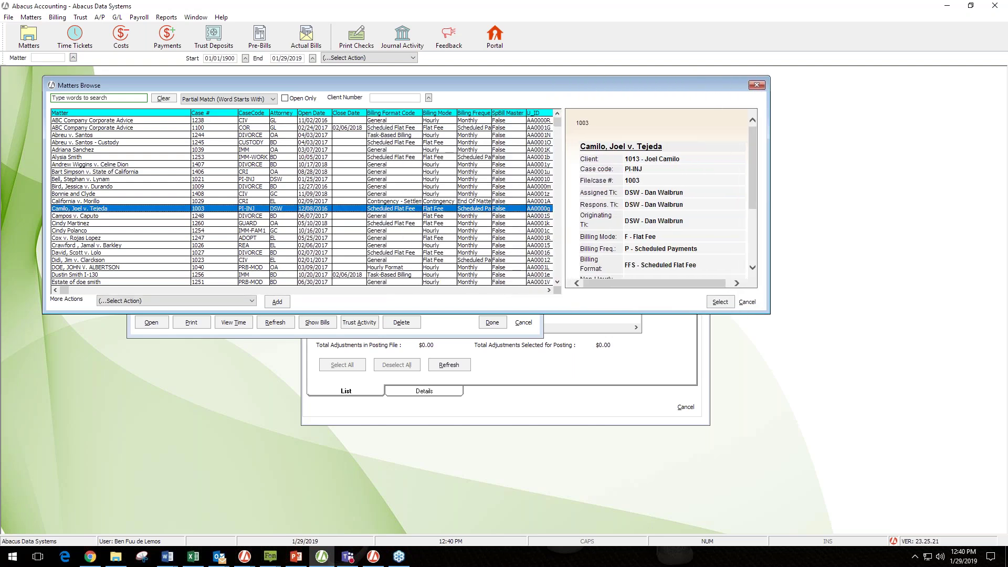
key("Return")
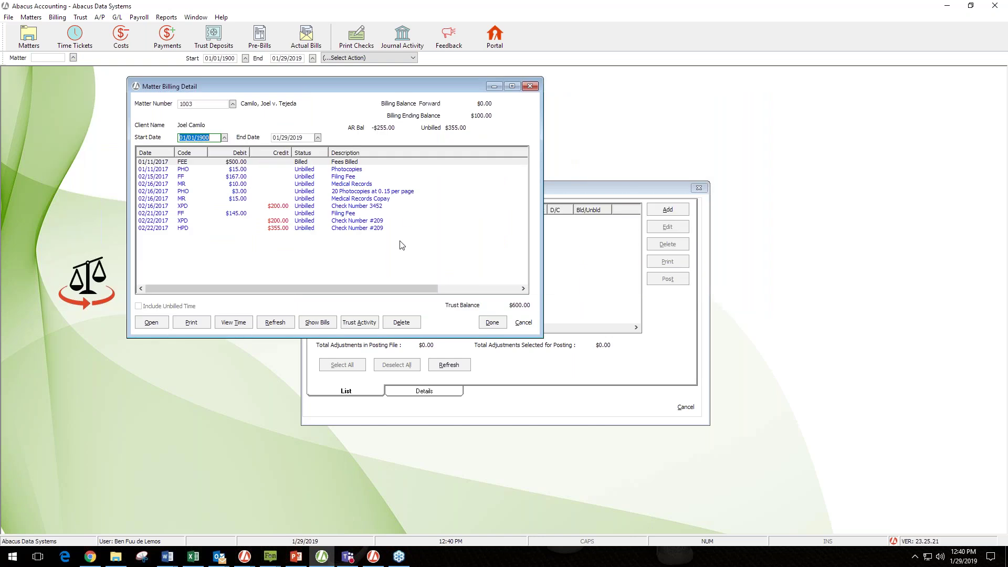
Examine the fee, photocopy, filing fee, medical records and check payment entries of matter 1003, and close its billing detail.
left_click(281, 207)
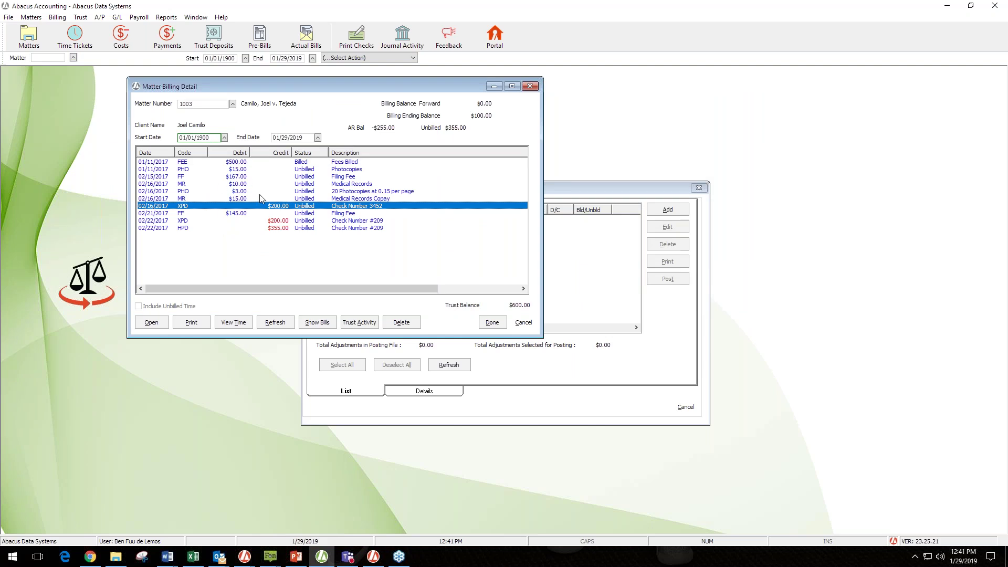
left_click(337, 161)
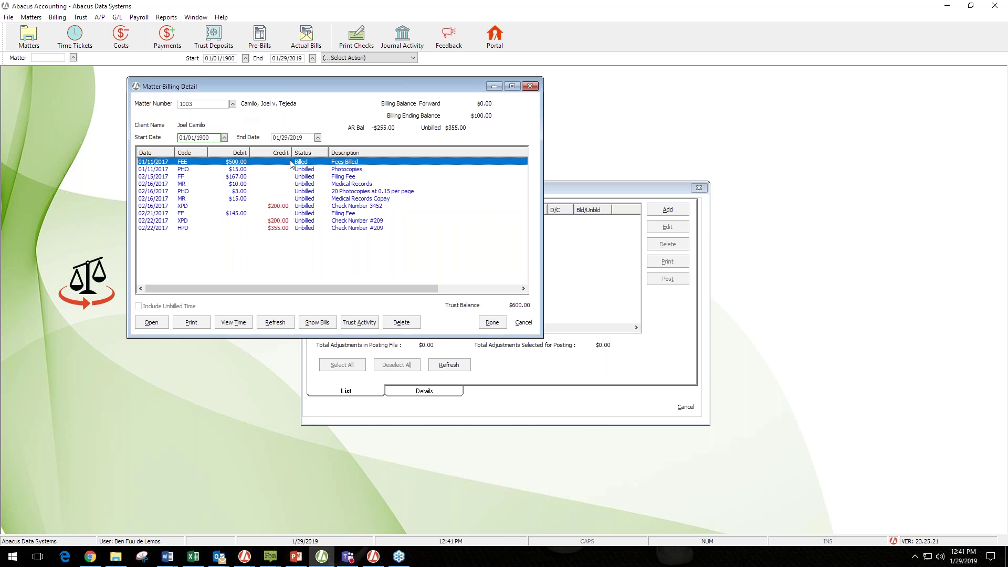
left_click(344, 170)
left_click(344, 178)
left_click(343, 184)
left_click(345, 162)
left_click(345, 169)
left_click(346, 178)
left_click(345, 185)
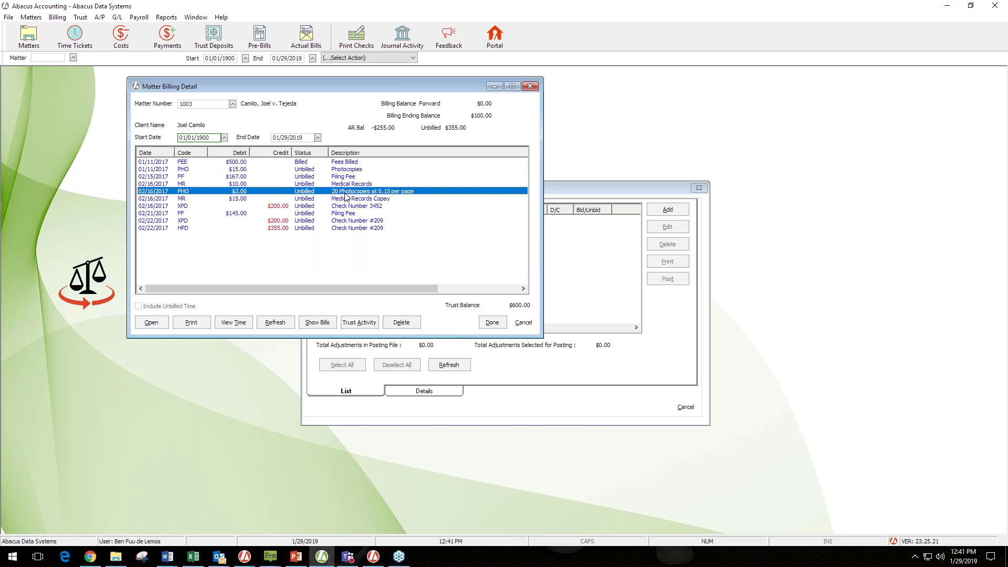
left_click(347, 199)
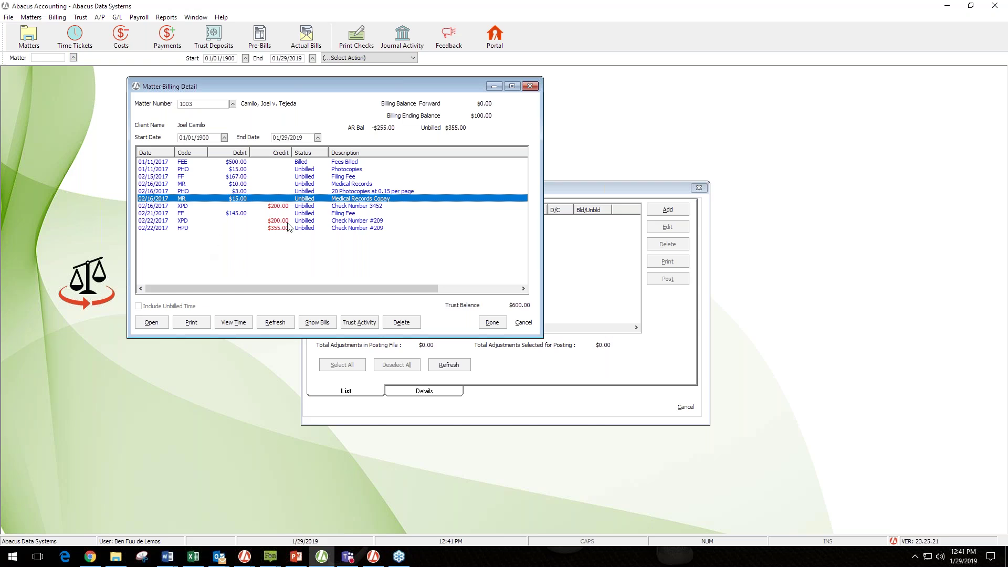
left_click(535, 89)
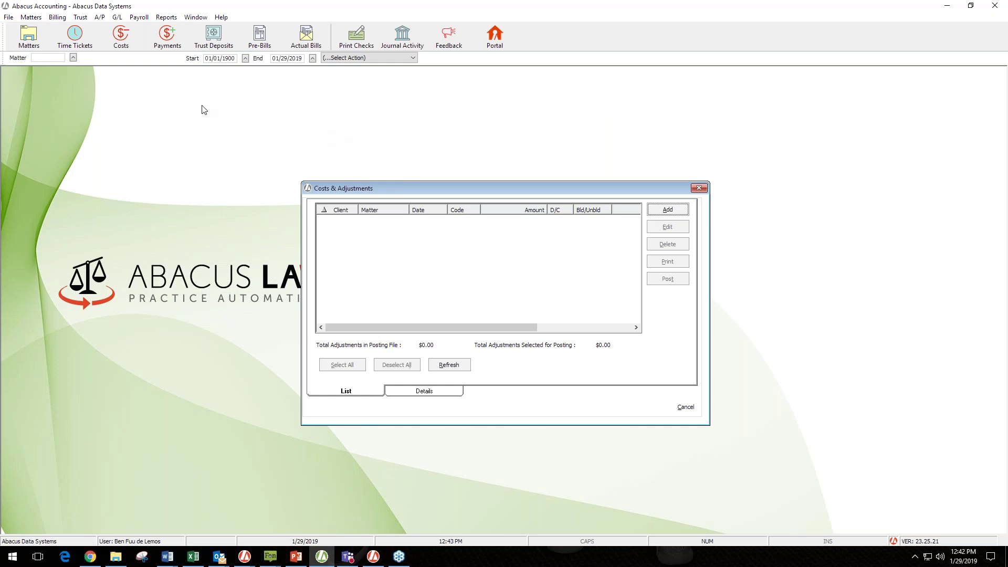
Open the Check Register for the Cash - Operating Account.
left_click(117, 17)
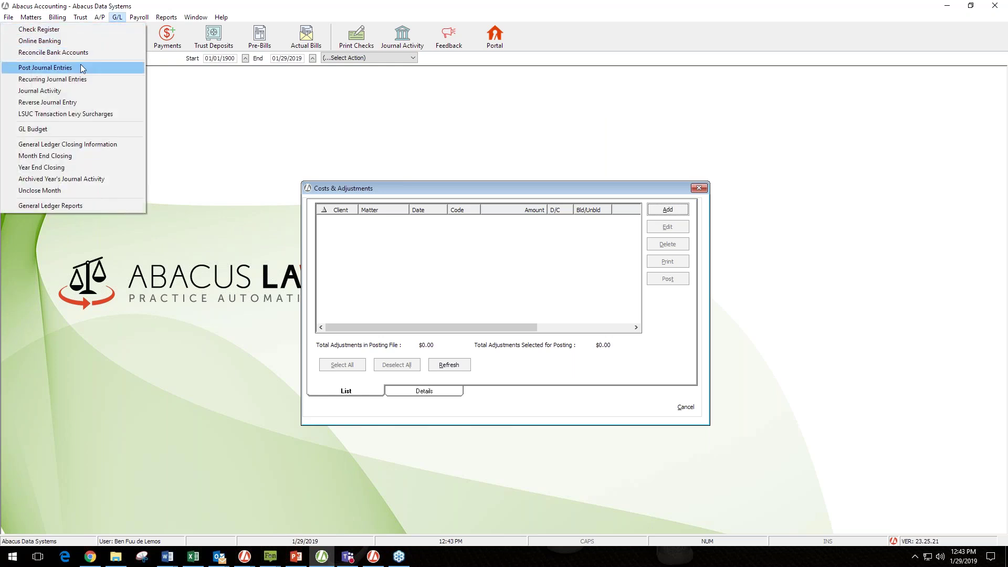
left_click(83, 30)
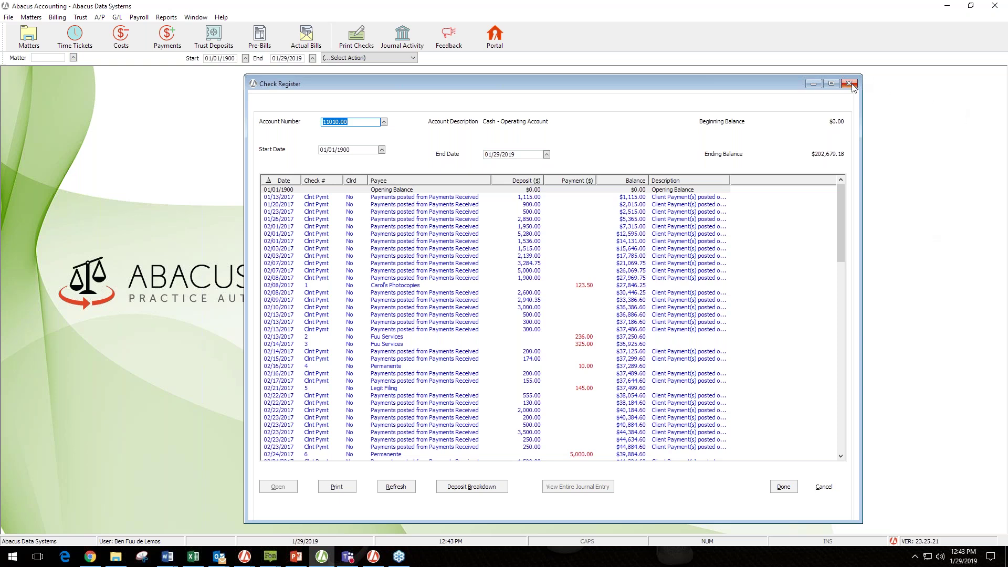
left_click(381, 151)
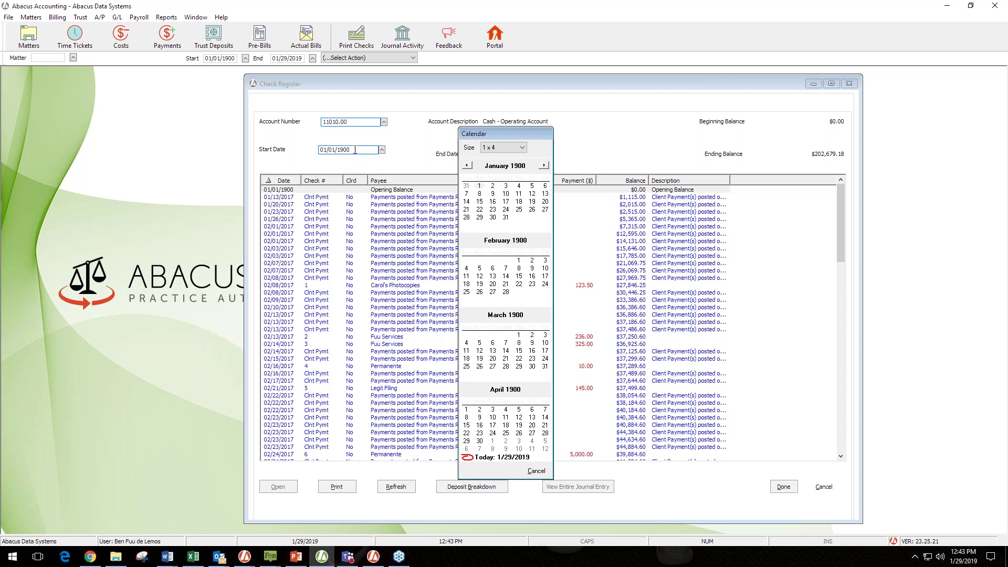
left_click(588, 142)
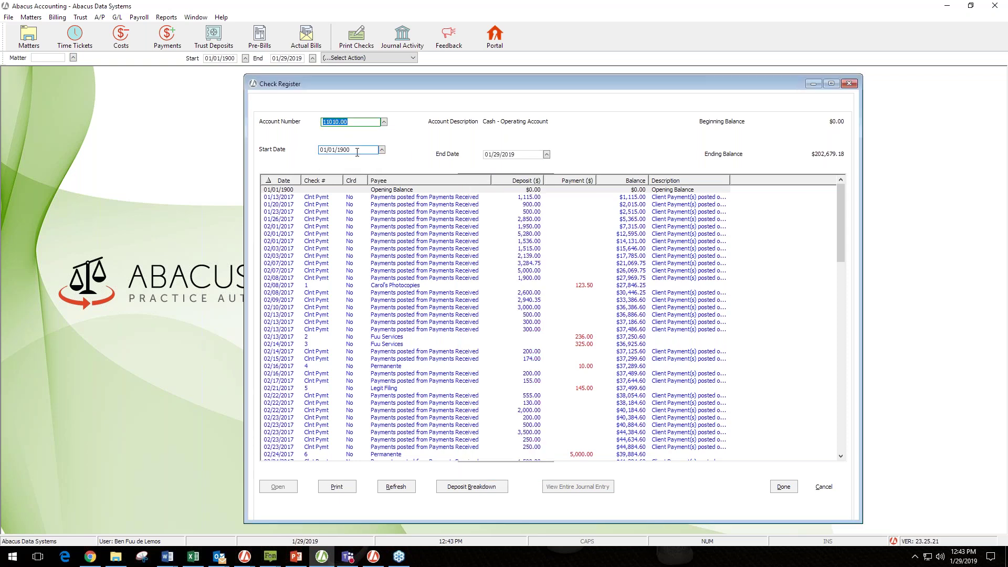
left_click(381, 149)
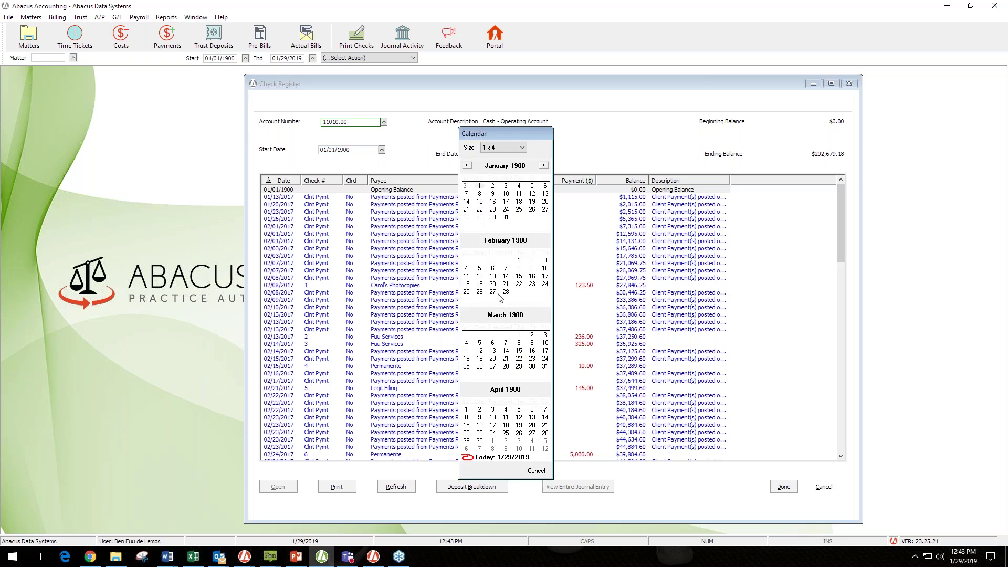
left_click(577, 146)
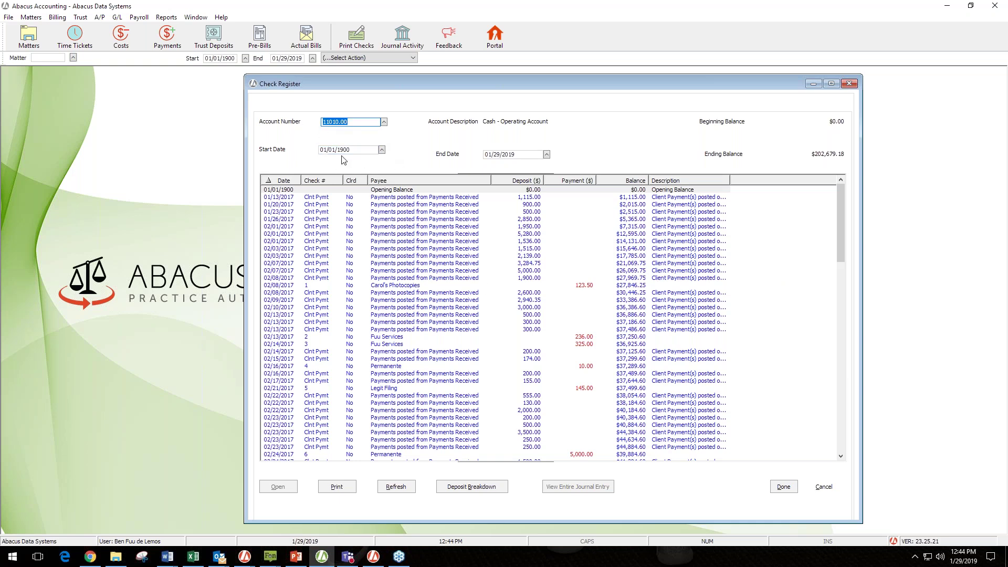
Set the Check Register's start date to 01/01/2019 to view this year's transactions, and close the register.
left_click(382, 151)
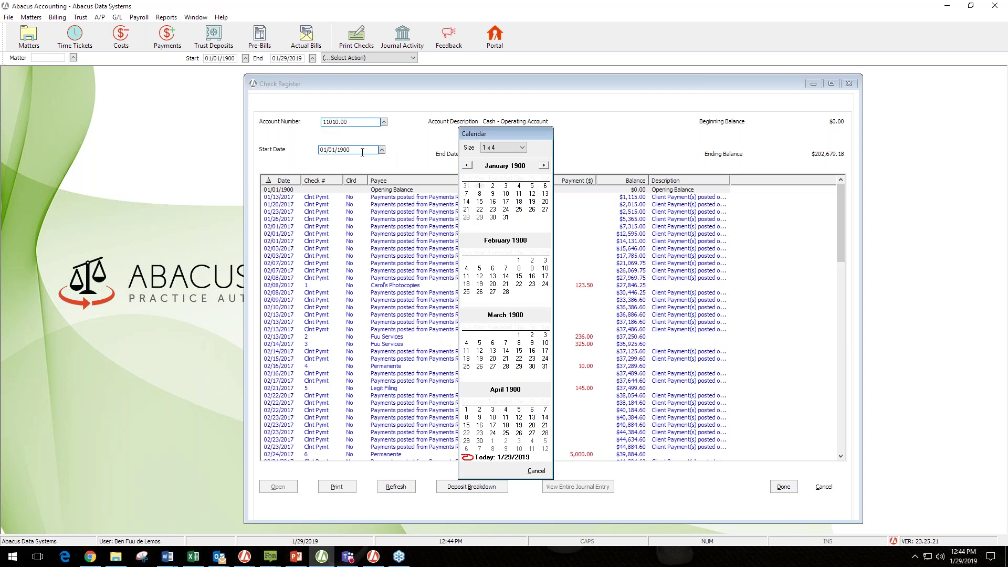
left_click(362, 153)
type("01/0")
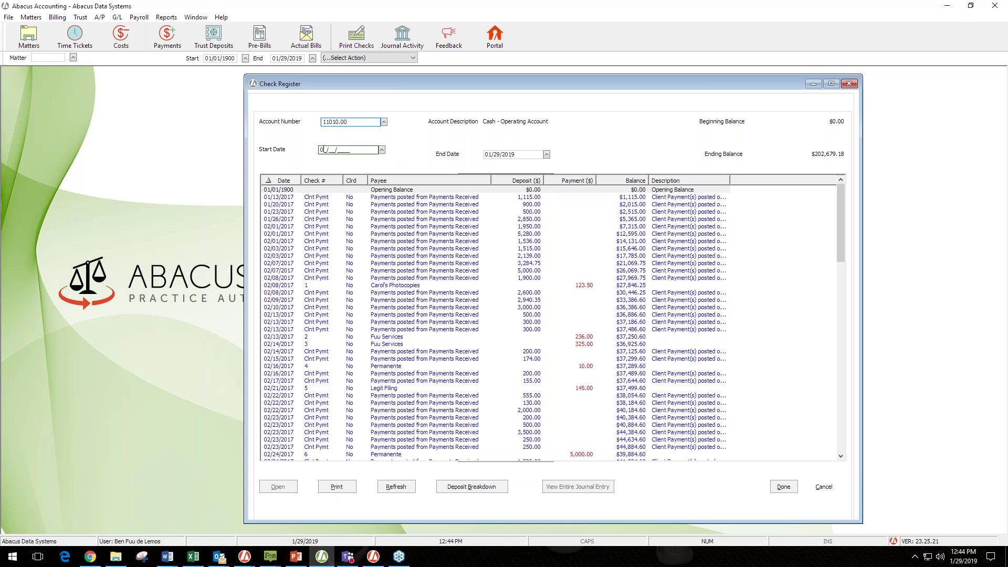
type("1/2019")
key("Tab")
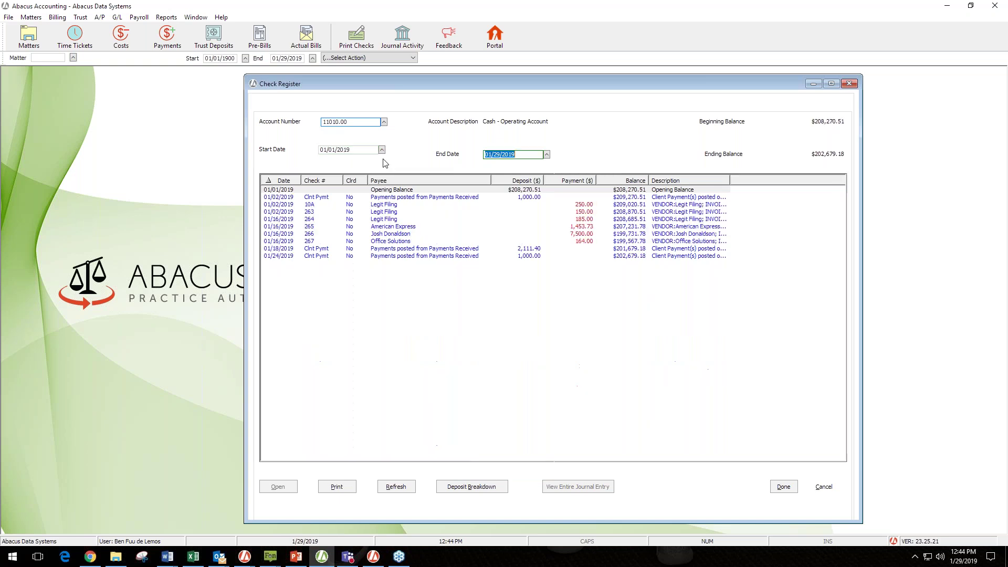
left_click(783, 487)
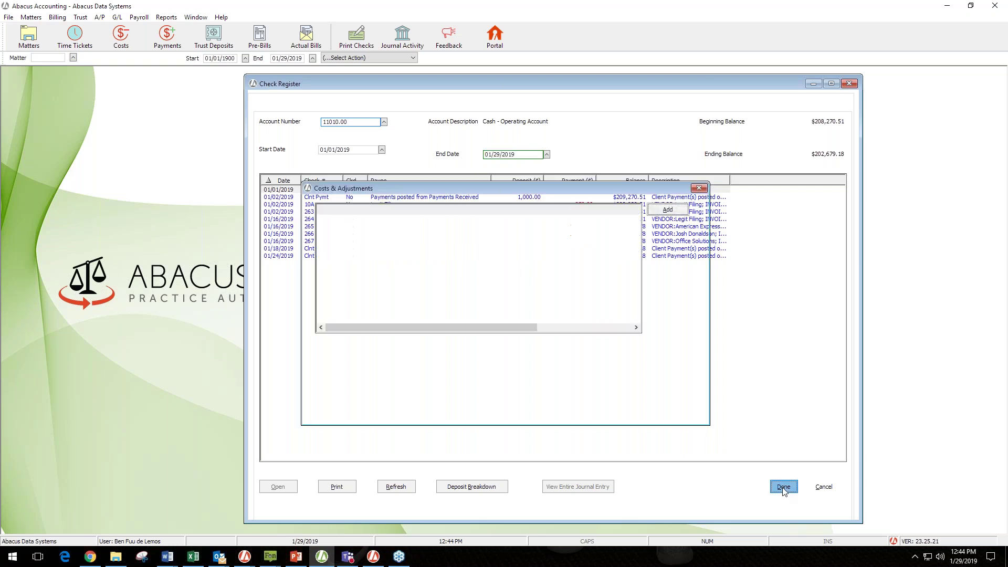
Reopen the Check Register to view its default date range, and close both it and the Costs & Adjustments window.
left_click(123, 18)
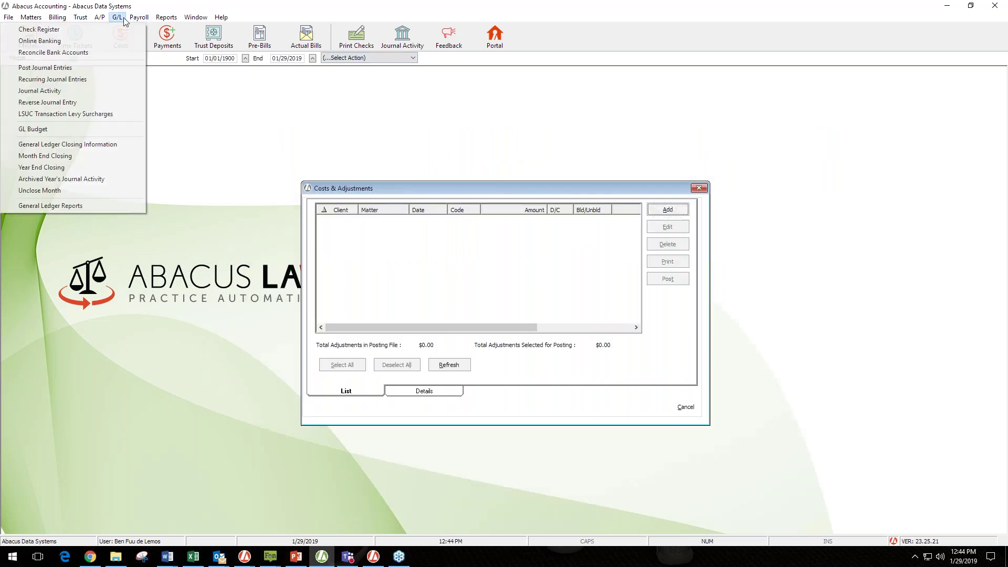
left_click(67, 28)
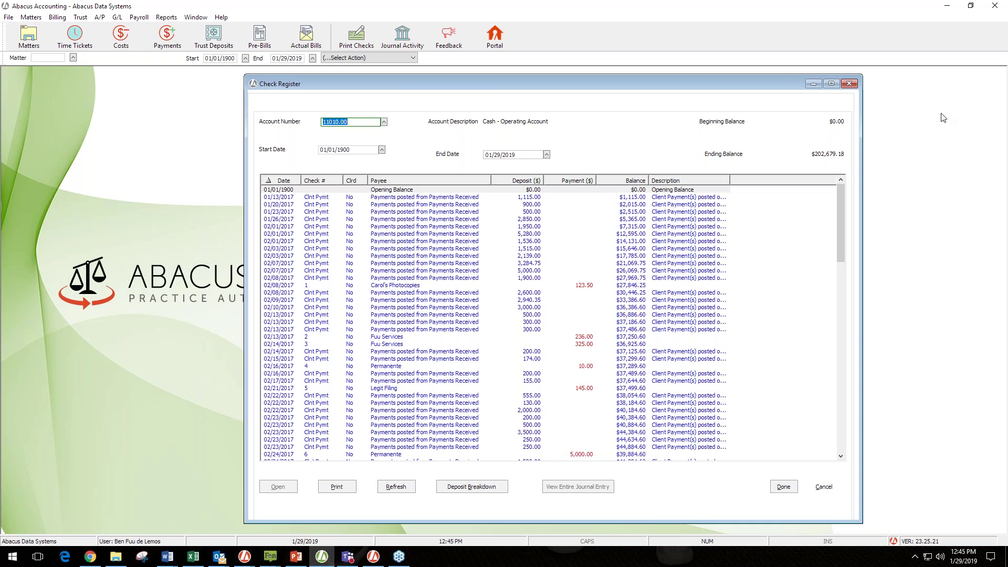
left_click(849, 84)
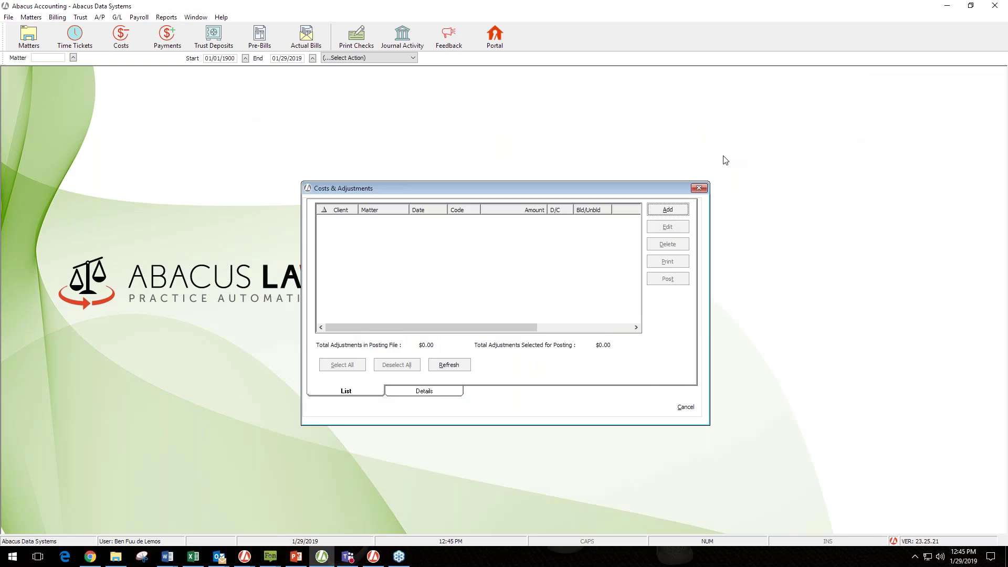
left_click(699, 188)
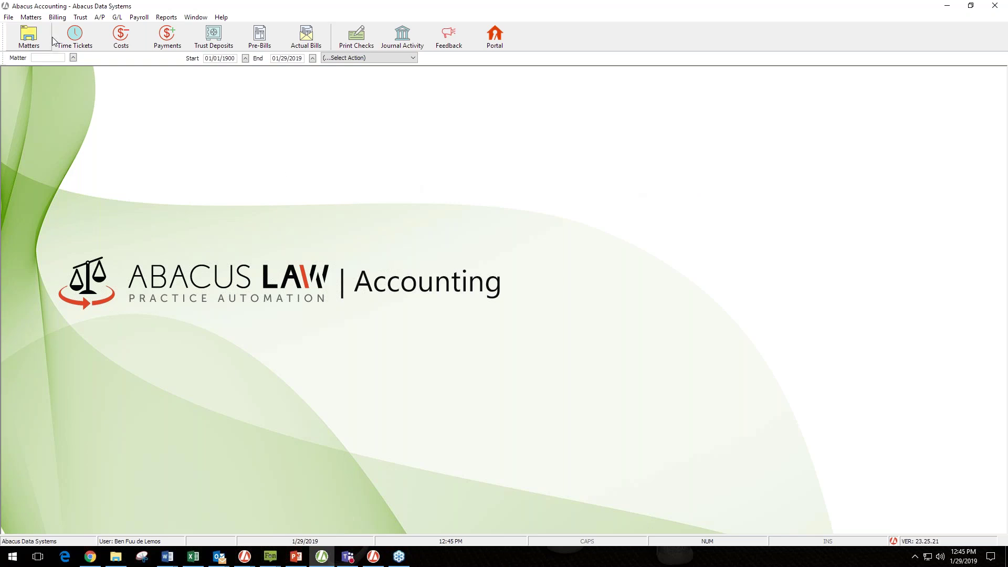
Open Unpost Bills and look up matter 1021 to list its posted bills.
left_click(57, 18)
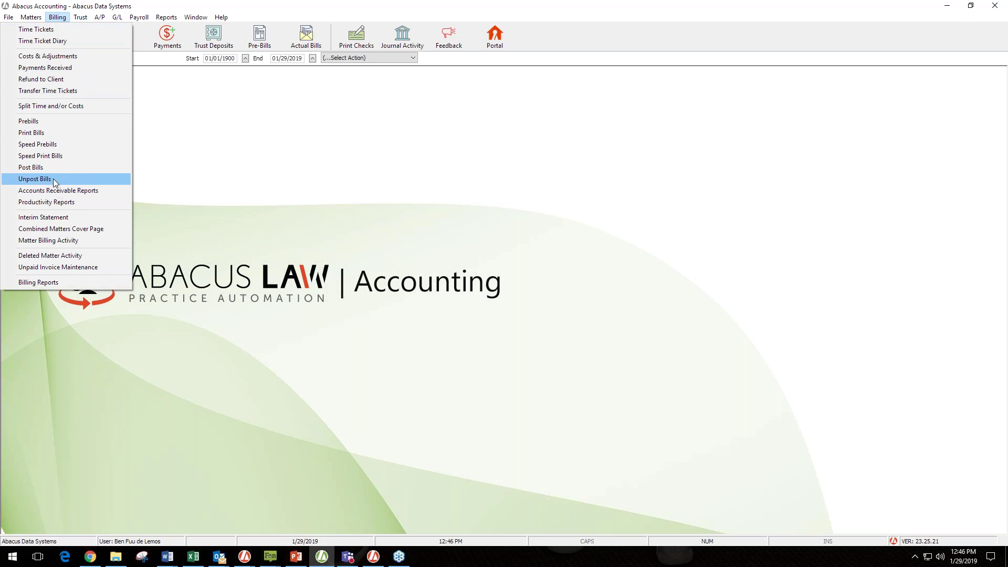
left_click(35, 179)
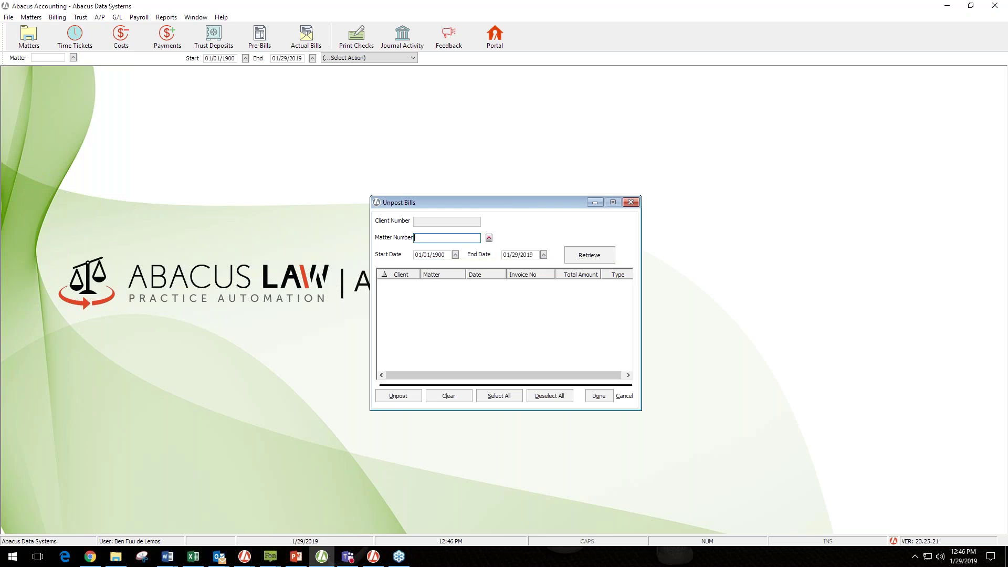
left_click(488, 238)
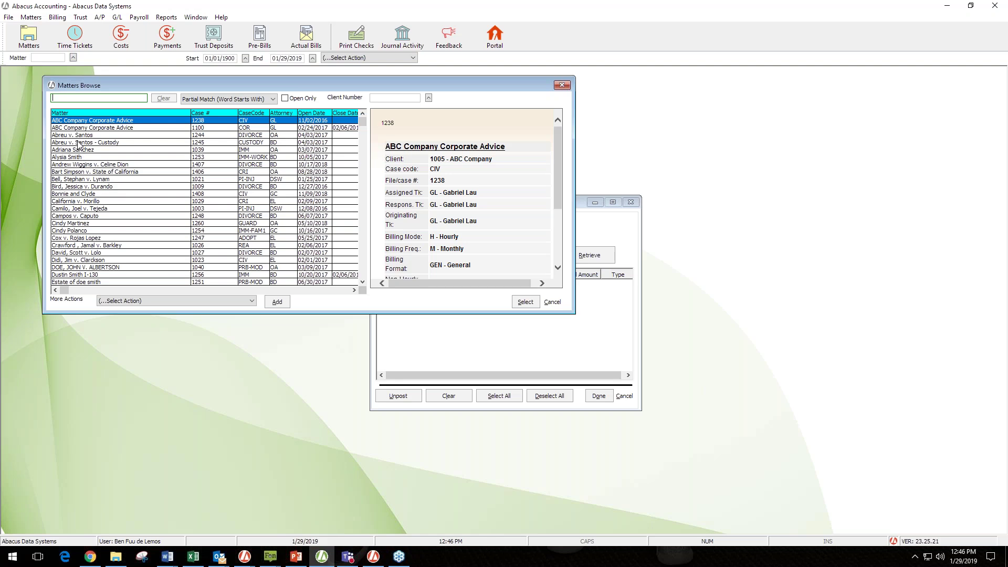
type("bell")
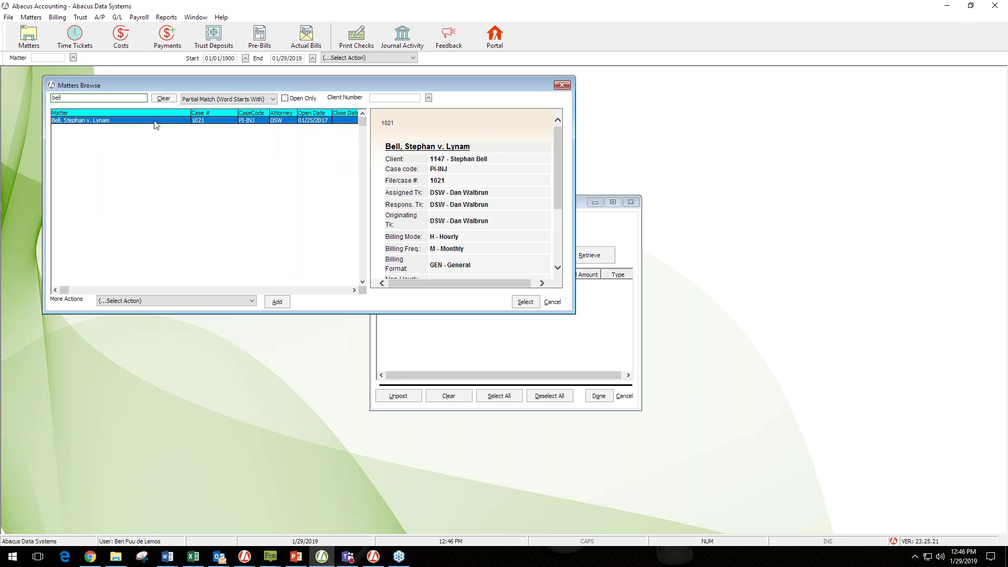
double_click(156, 121)
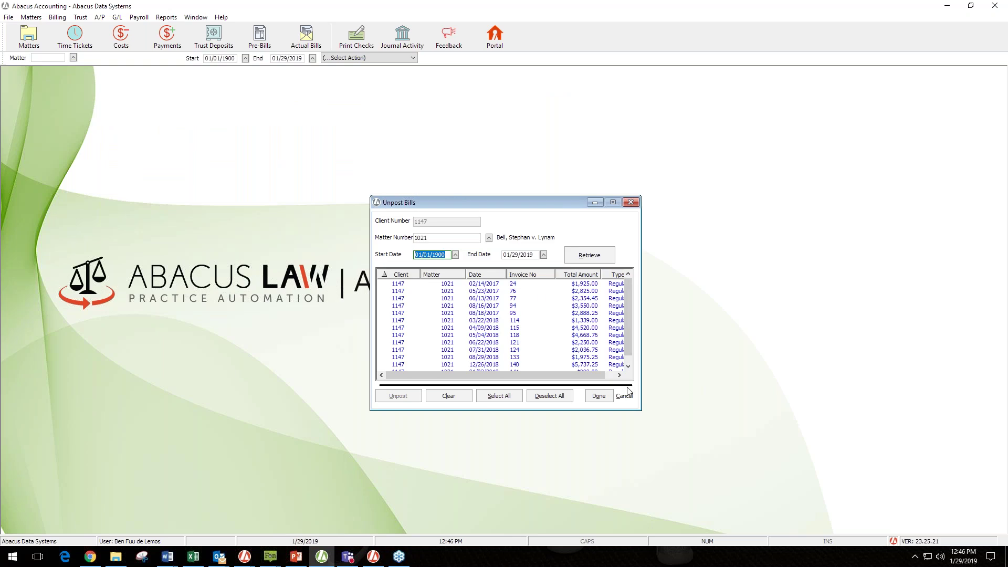
Select invoice 141 dated 01/02/2019 in the Unpost Bills list, and close the window without unposting it.
left_click(628, 366)
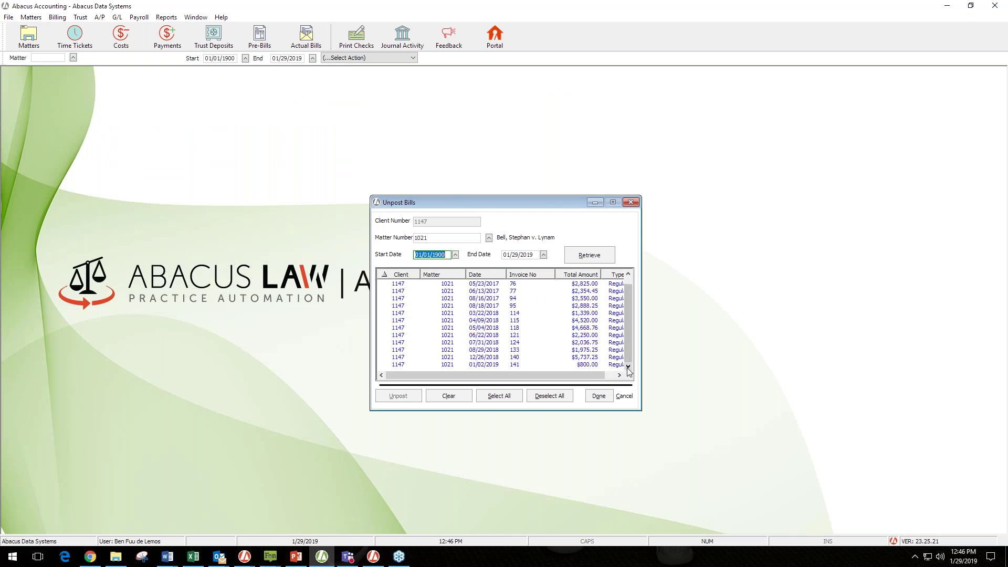
left_click(582, 365)
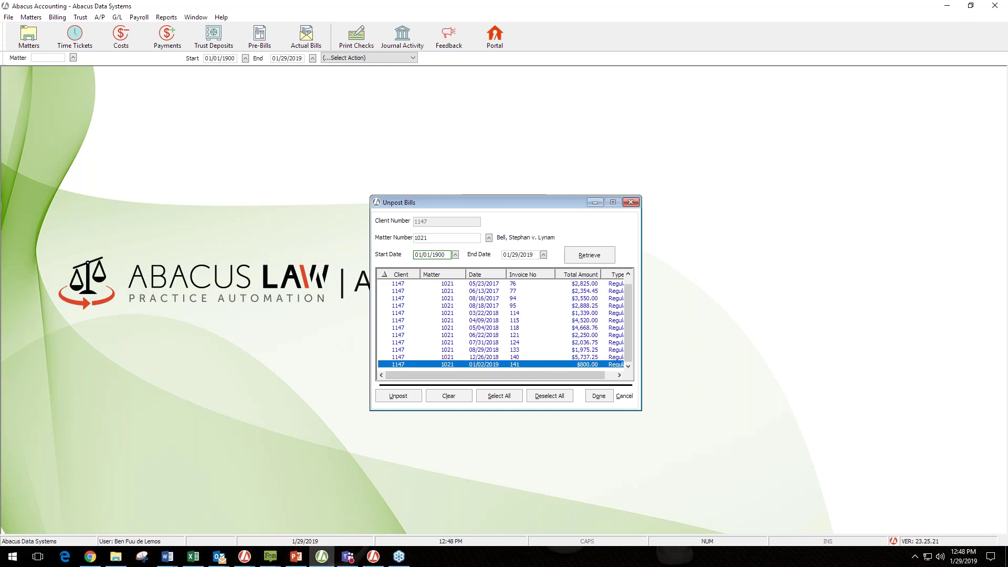
left_click(630, 203)
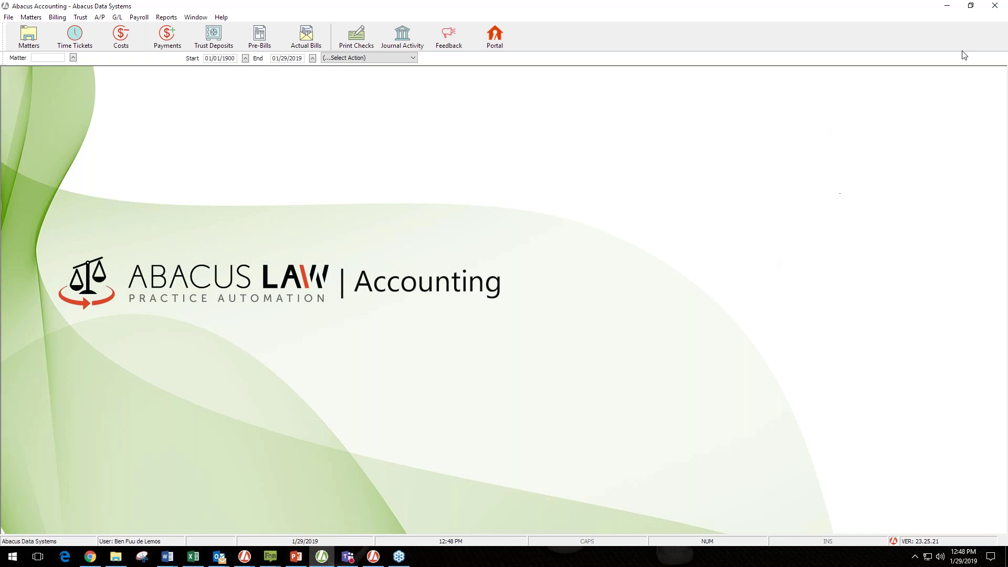
Switch to the AbacusNext support page in Chrome, maximize the browser and open the Schedule a Service page.
key("alt+Tab")
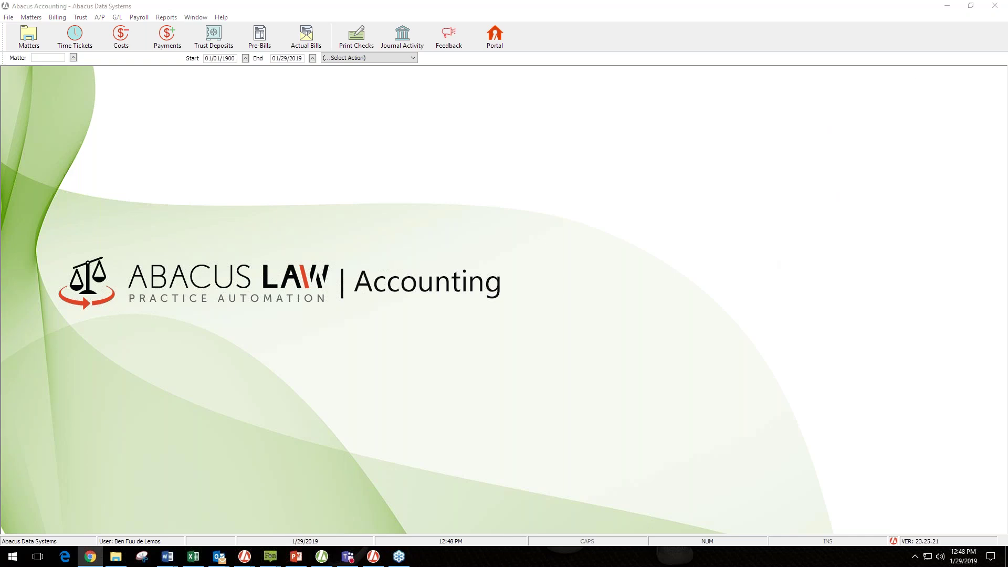
left_click_drag(1007, 111, 719, 56)
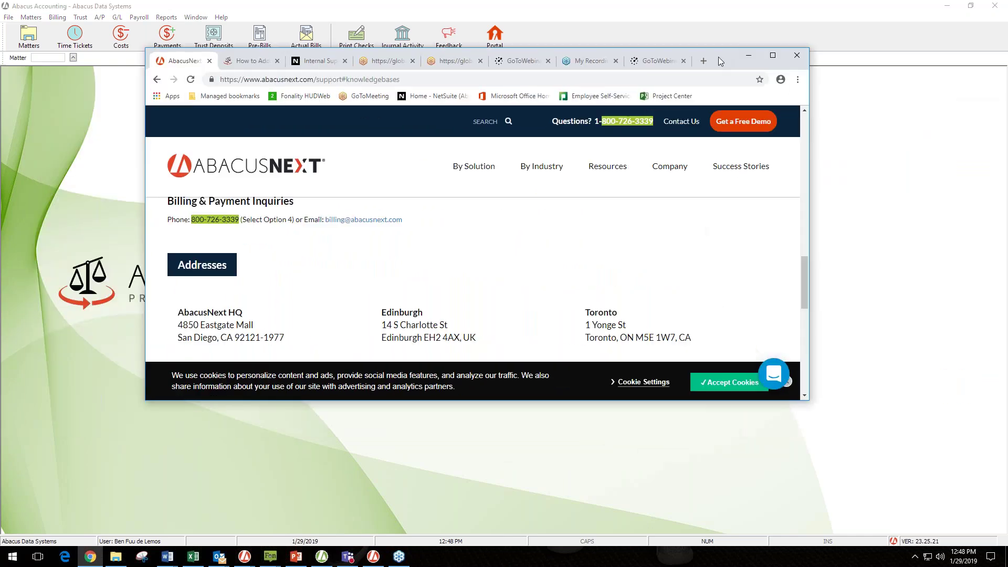
left_click(775, 54)
scroll(434, 314, "down", 4)
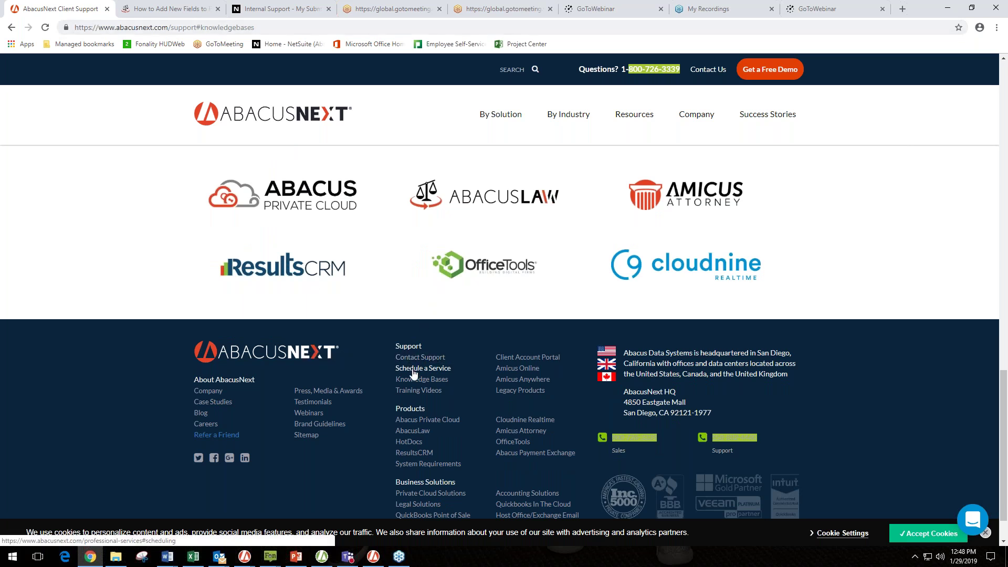
scroll(443, 338, "up", 20)
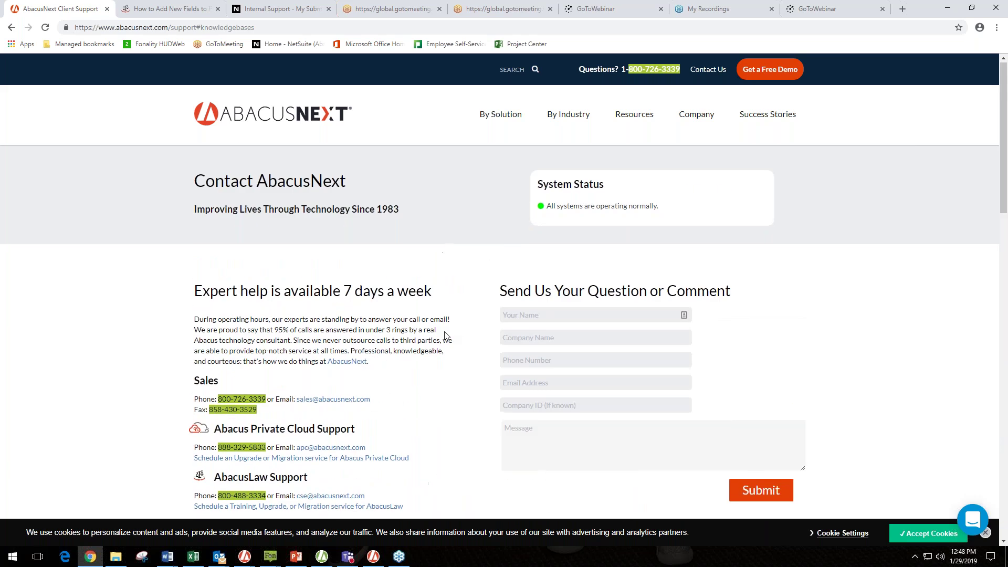
scroll(445, 335, "down", 15)
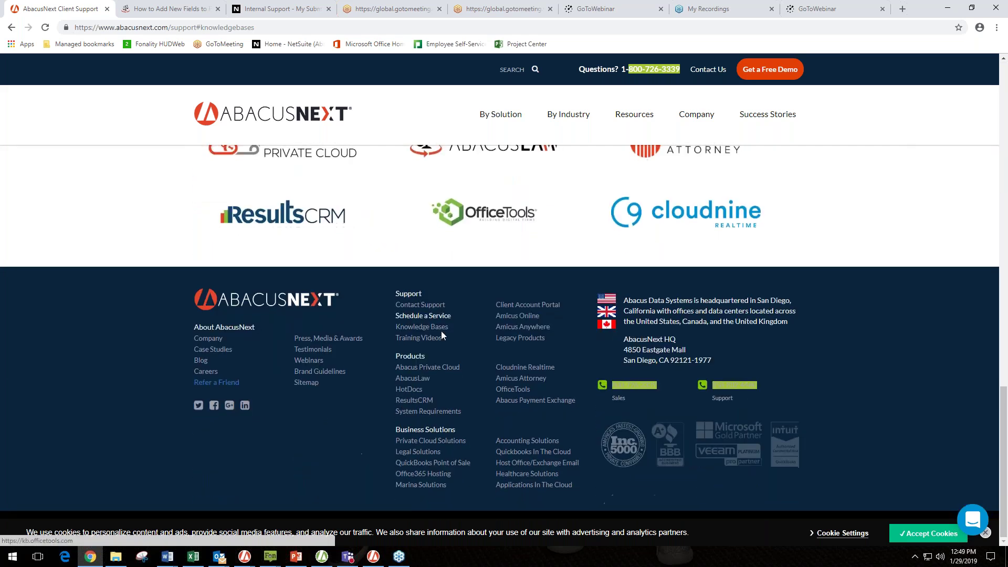
left_click(434, 319)
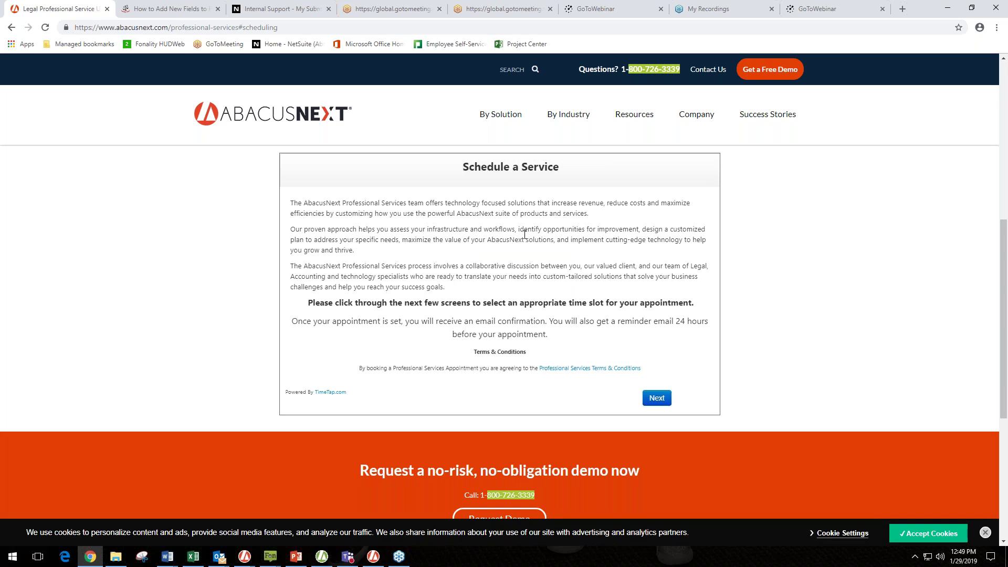
Start scheduling a service, choosing the AbacusLaw product and the AbacusLaw - Training category.
left_click(657, 398)
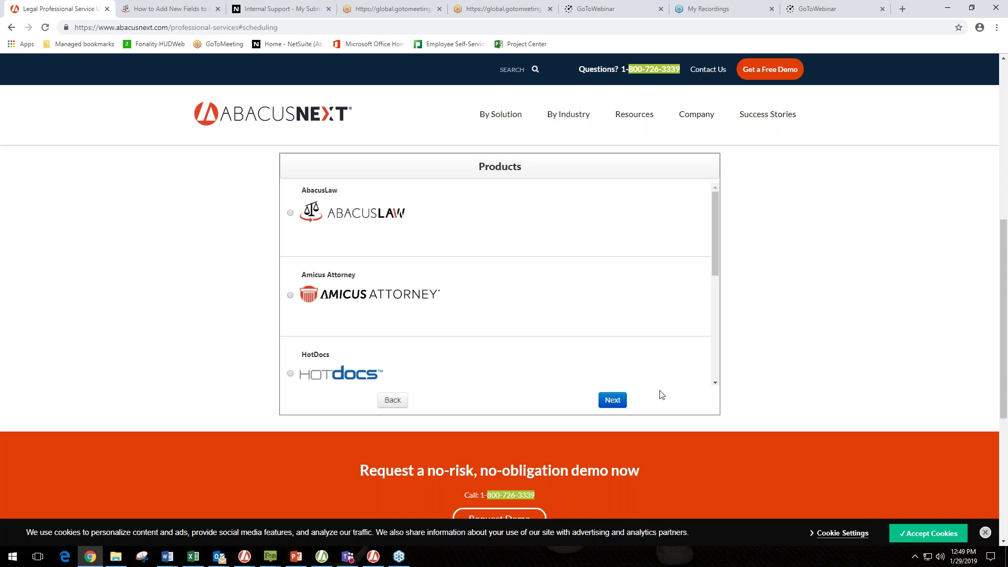
left_click(291, 214)
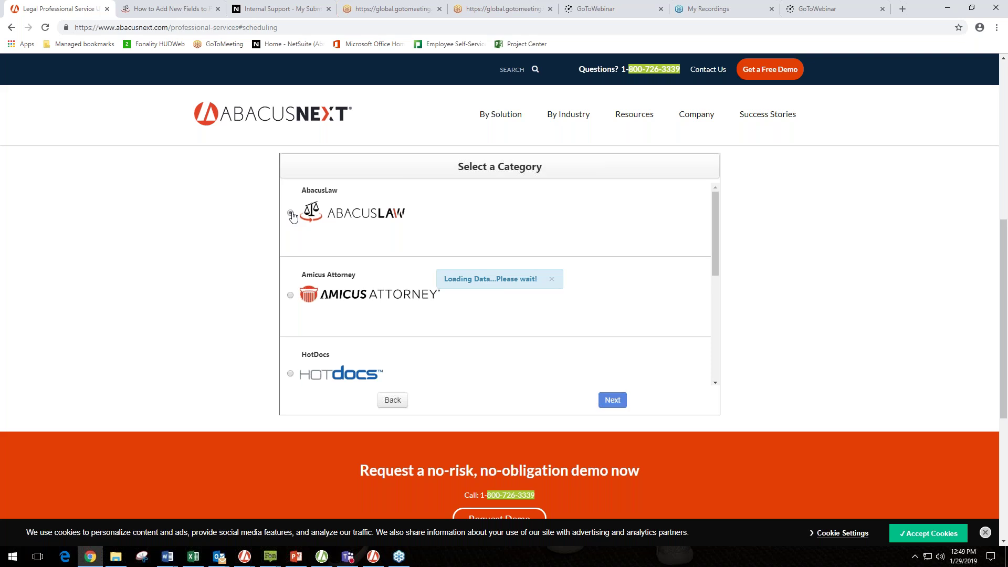
scroll(329, 221, "down", 1)
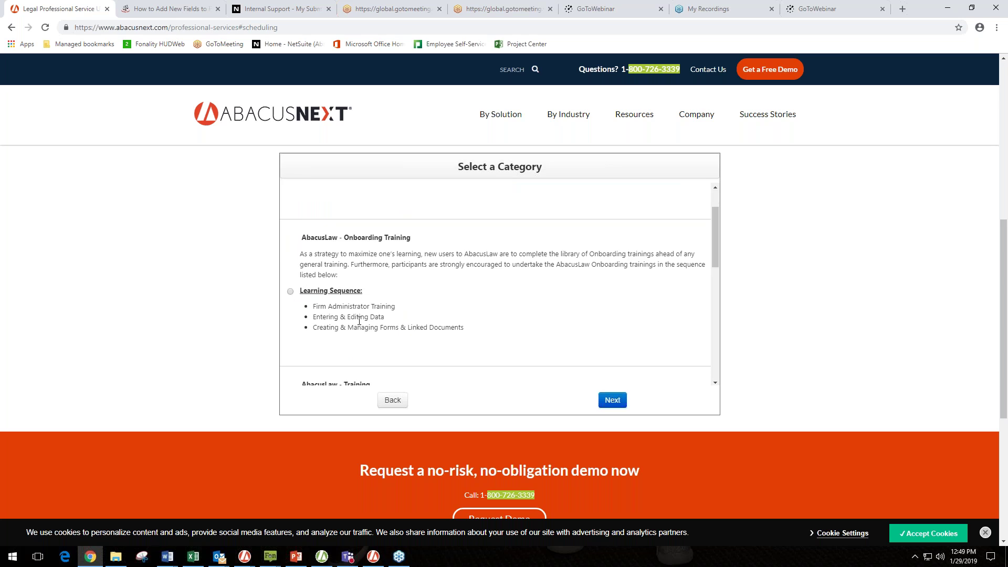
scroll(386, 326, "down", 1)
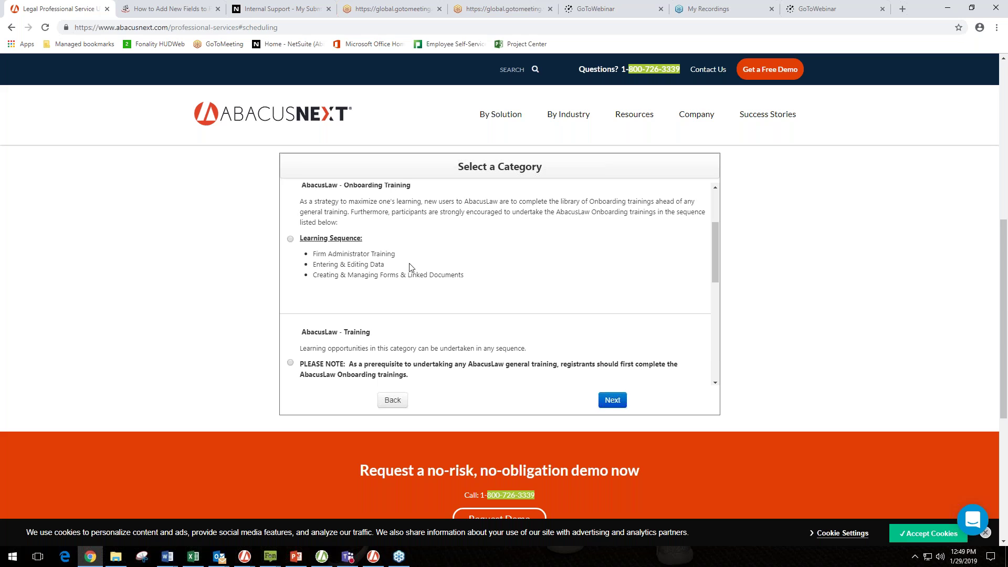
scroll(410, 268, "down", 1)
scroll(412, 270, "down", 1)
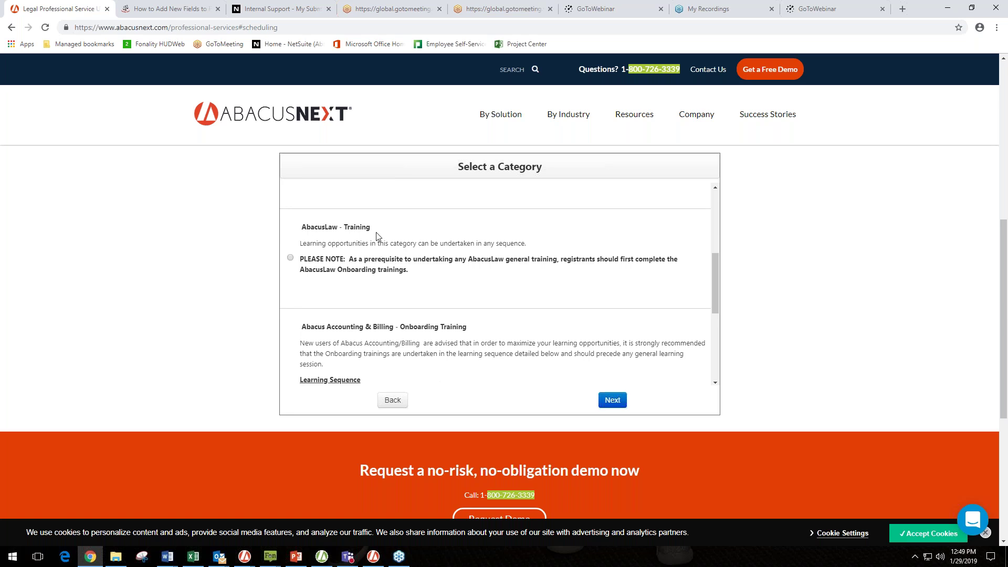
left_click(290, 258)
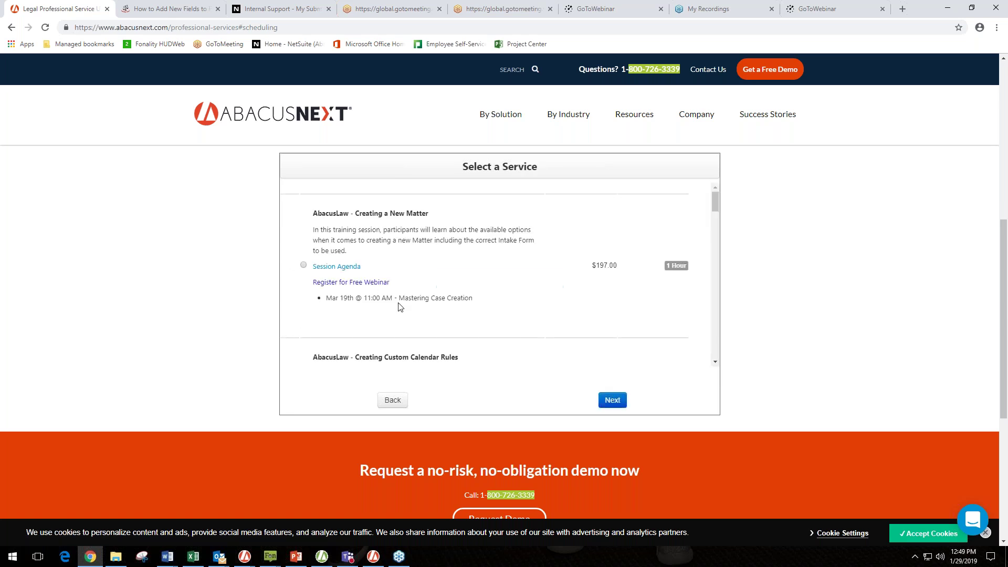
Browse the AbacusLaw training sessions and return to the category list.
scroll(448, 294, "down", 10)
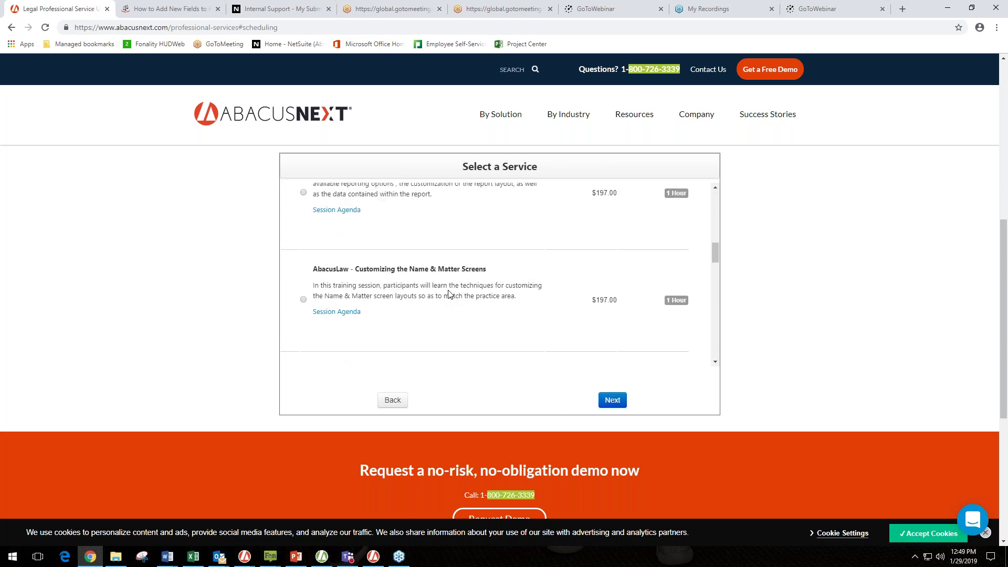
scroll(484, 273, "up", 5)
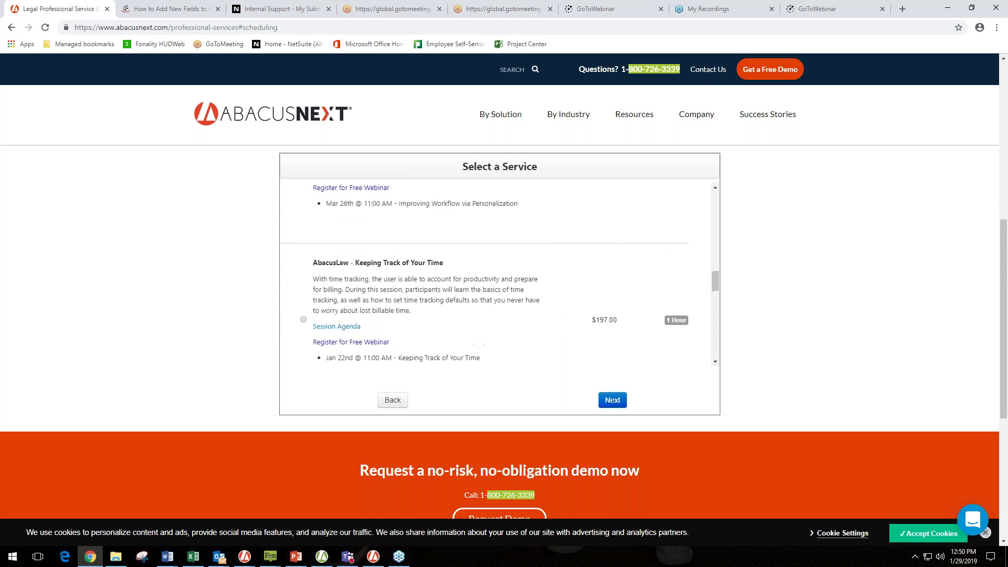
scroll(449, 299, "up", 5)
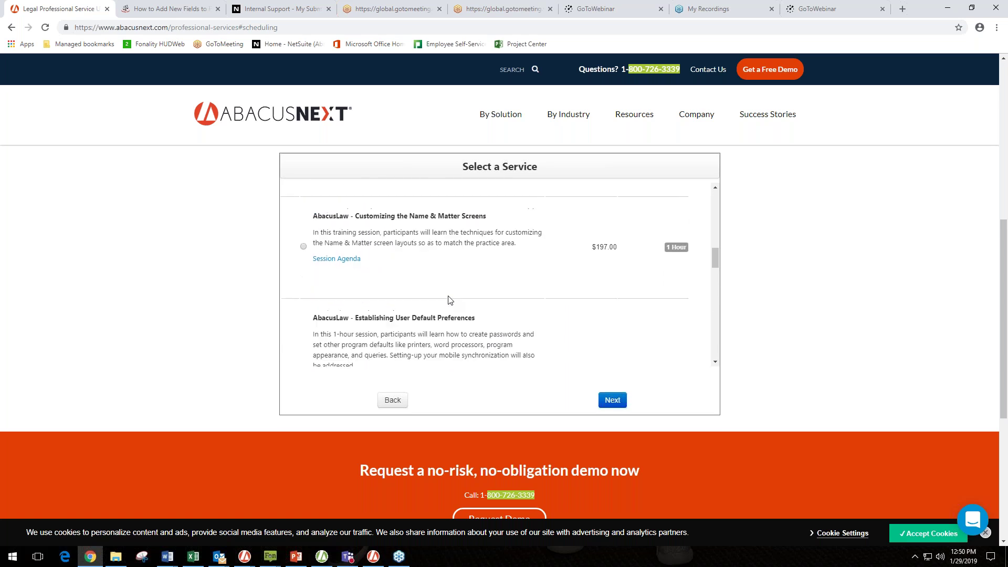
scroll(449, 300, "up", 2)
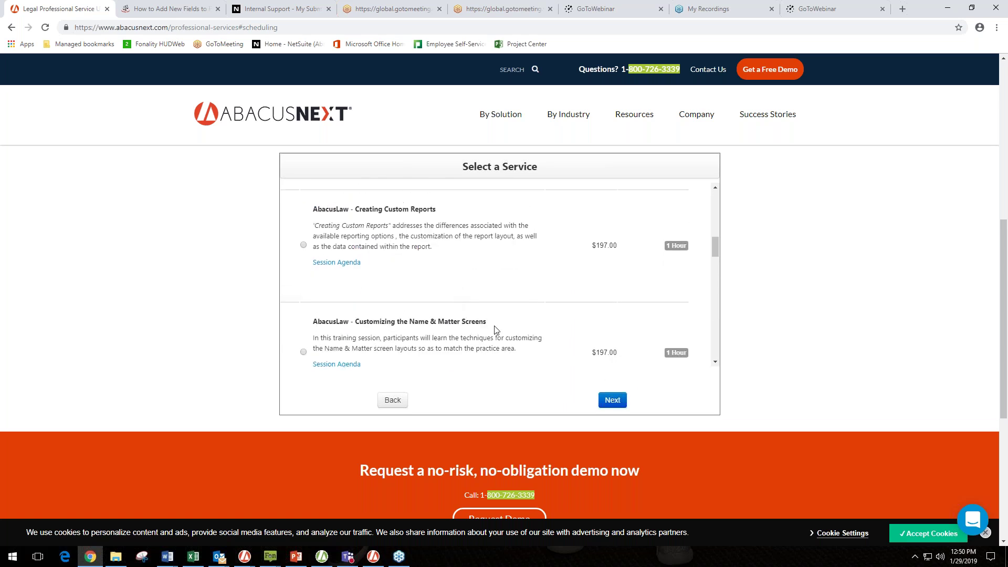
left_click(393, 400)
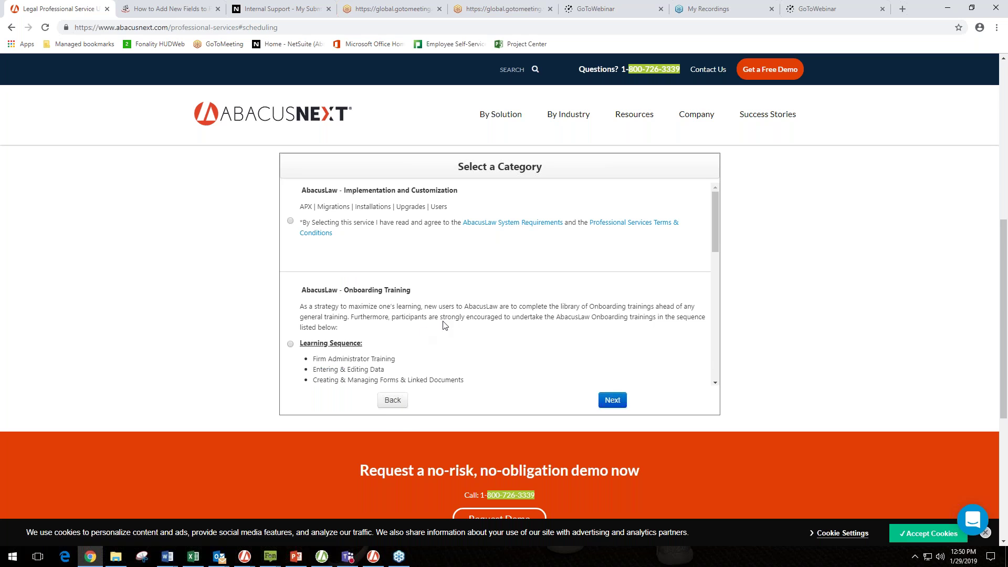
Review the onboarding training categories and choose the Abacus Accounting & Billing - Training category.
scroll(443, 325, "down", 2)
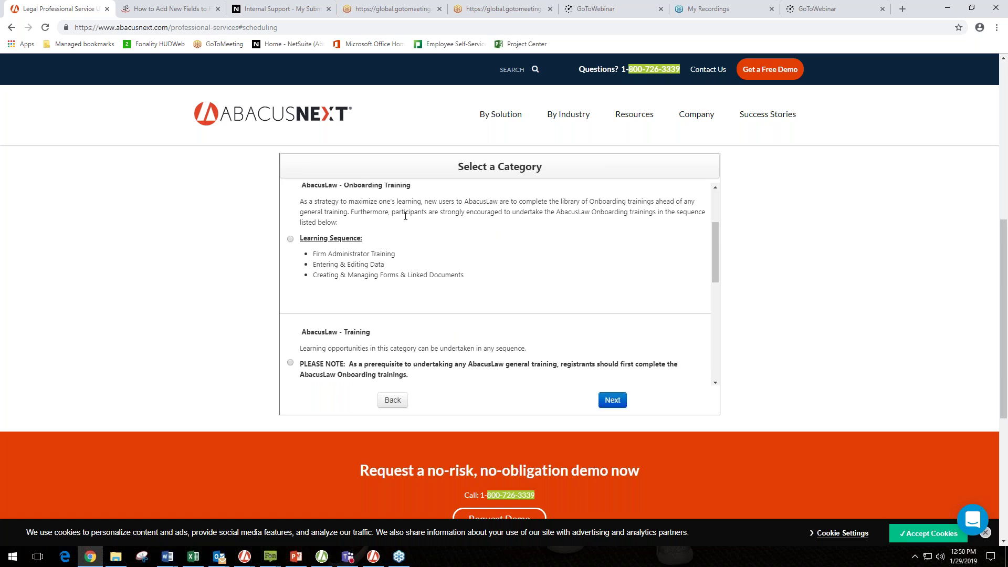
scroll(392, 231, "down", 3)
scroll(381, 225, "up", 2)
scroll(347, 293, "down", 2)
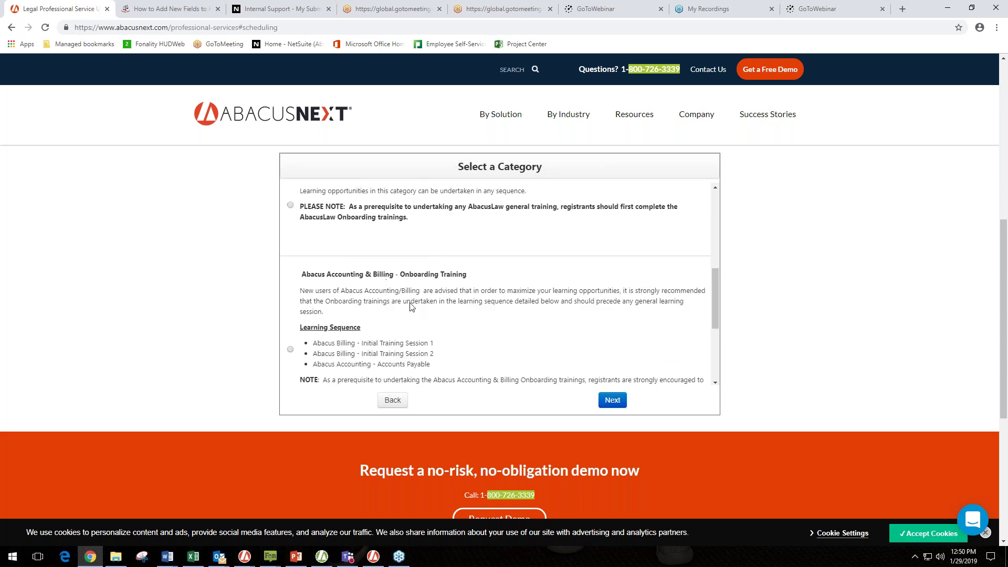
scroll(383, 234, "down", 1)
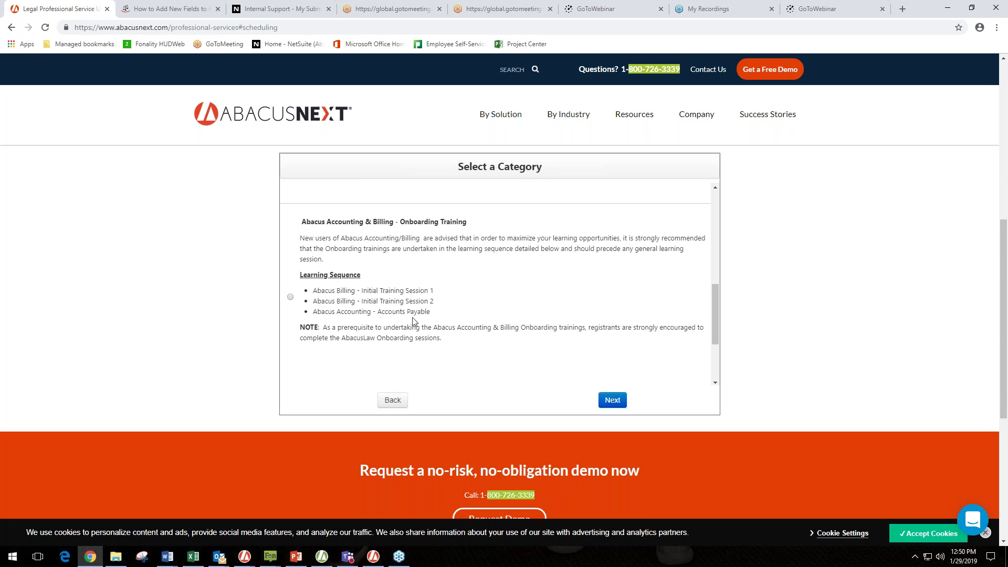
scroll(413, 321, "down", 2)
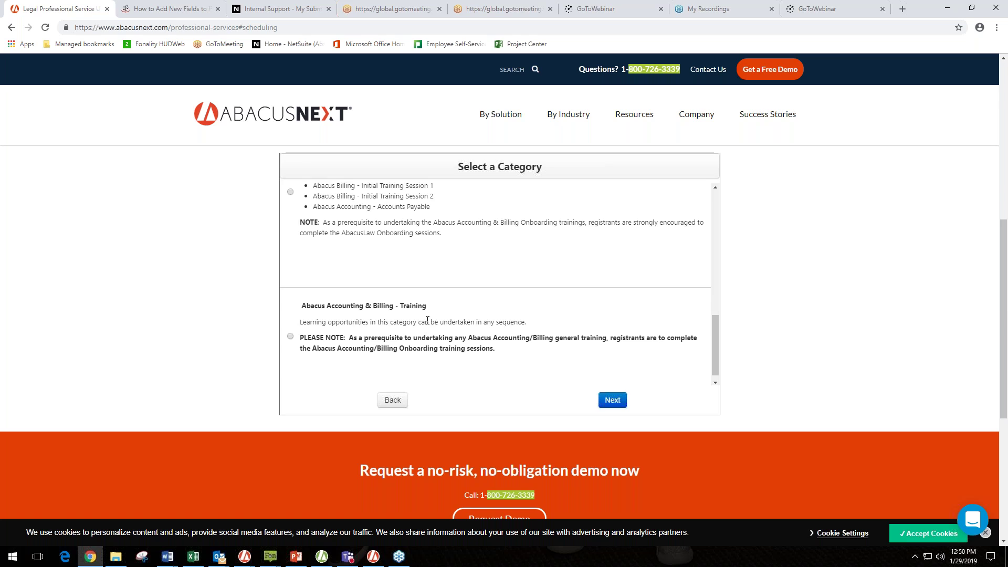
left_click(290, 337)
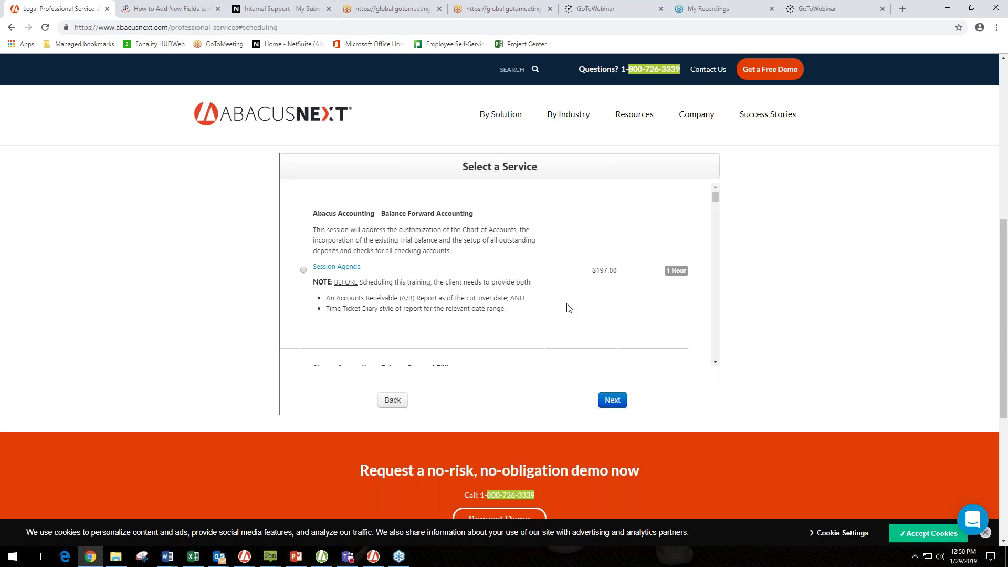
Review the Abacus Accounting training sessions from Balance Forward Accounting to Payroll, including their descriptions, prices and free webinar dates.
scroll(567, 309, "down", 1)
scroll(567, 309, "up", 1)
scroll(456, 217, "down", 3)
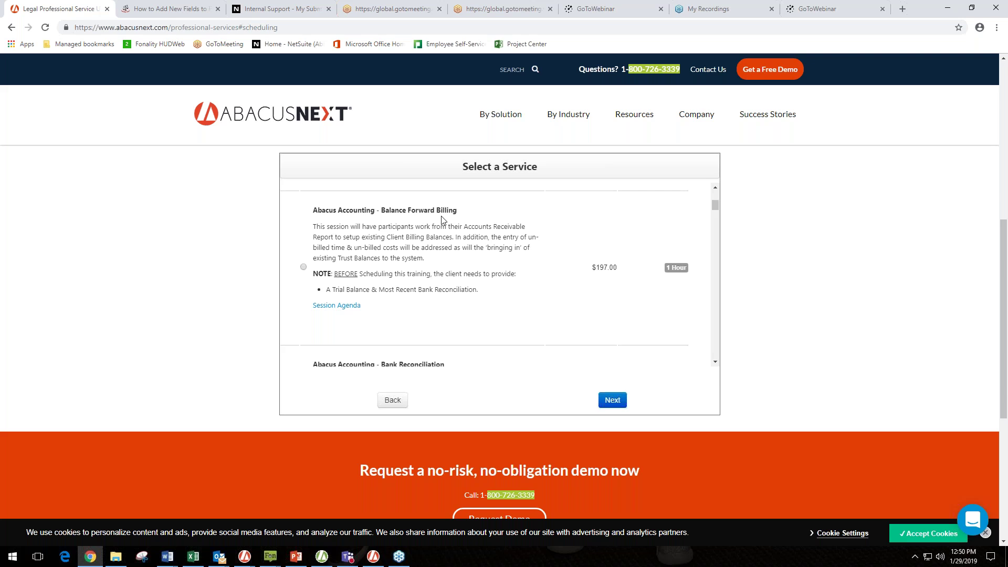
scroll(443, 219, "down", 2)
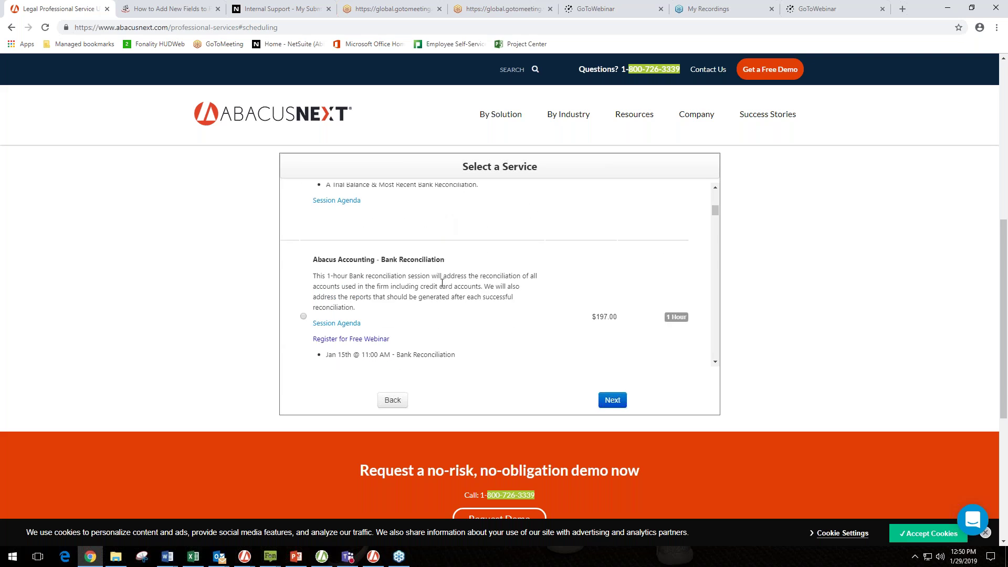
scroll(442, 284, "down", 3)
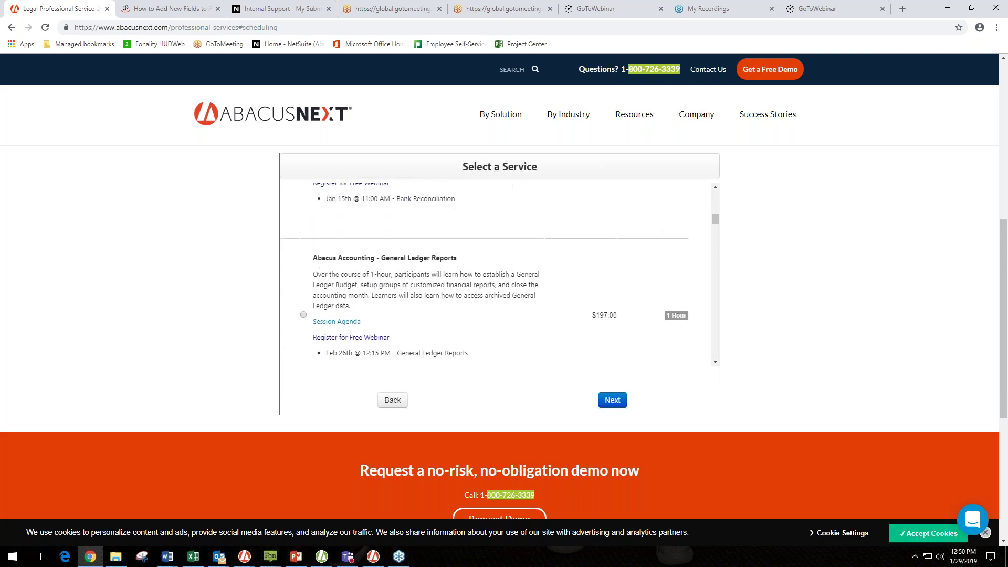
scroll(449, 275, "down", 3)
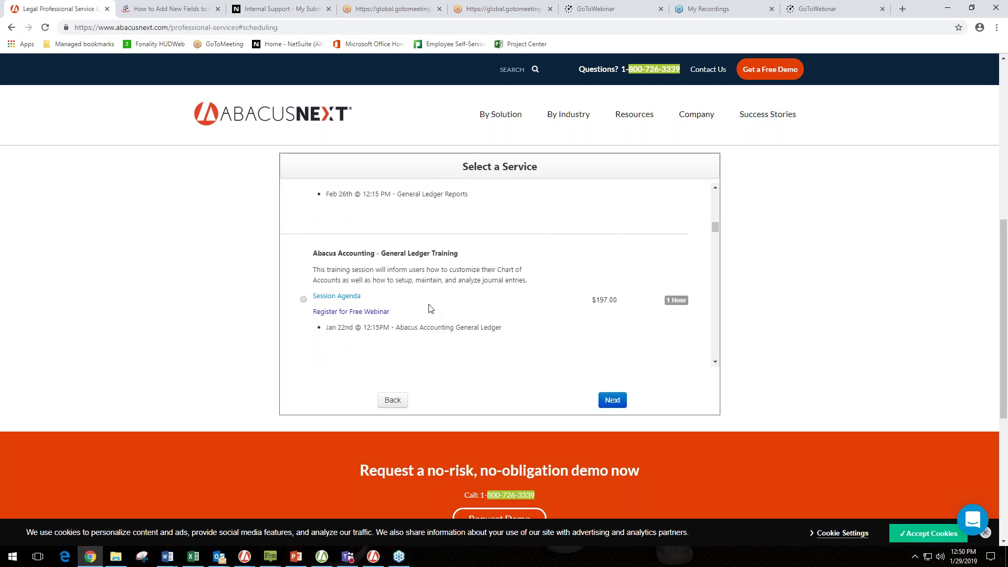
scroll(449, 268, "down", 3)
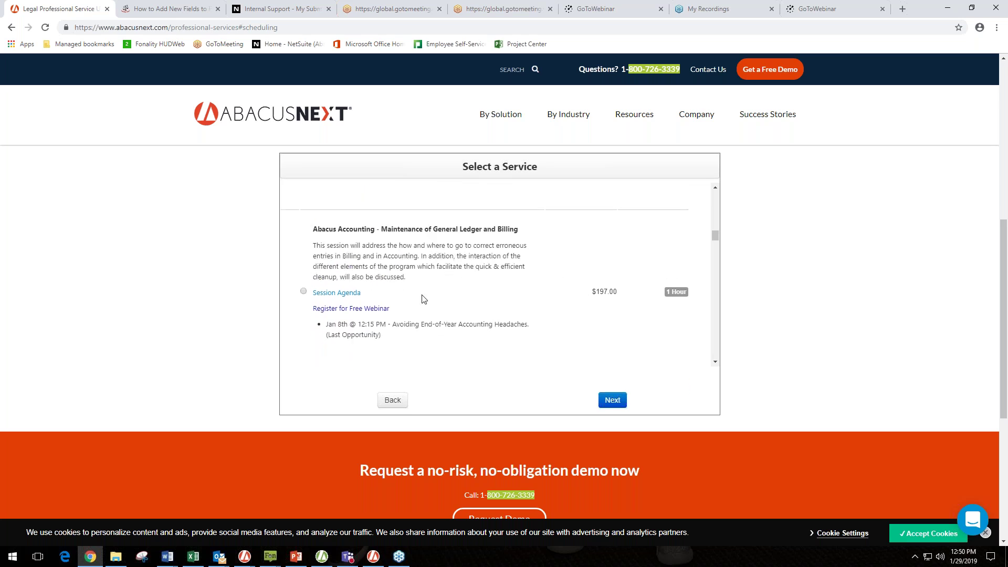
scroll(520, 259, "down", 2)
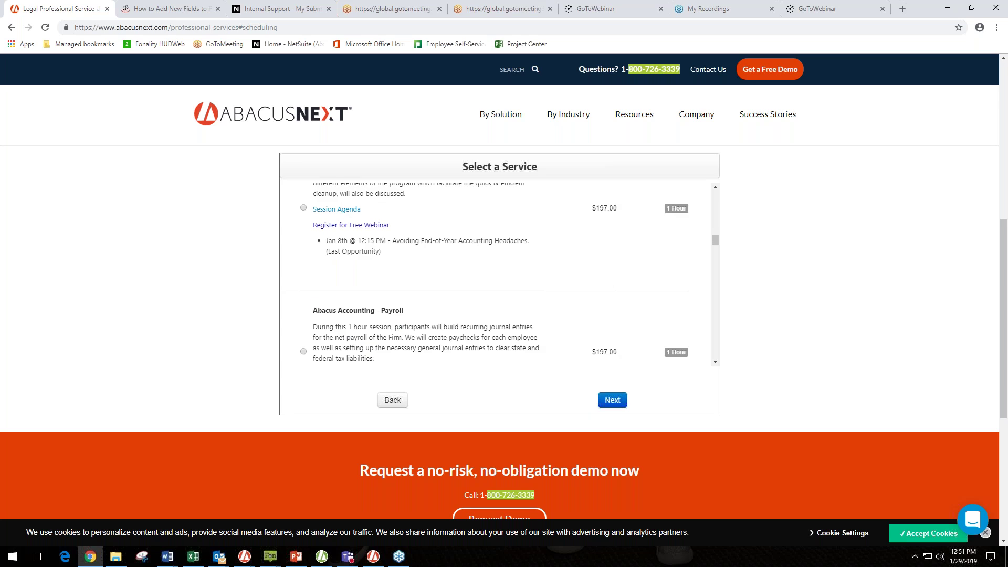
Examine the Abacus Billing training sessions from Abacus Payment Exchange (APX) to Billing with Trust Transfer, including prerequisites and the free webinar registration option.
scroll(494, 317, "down", 4)
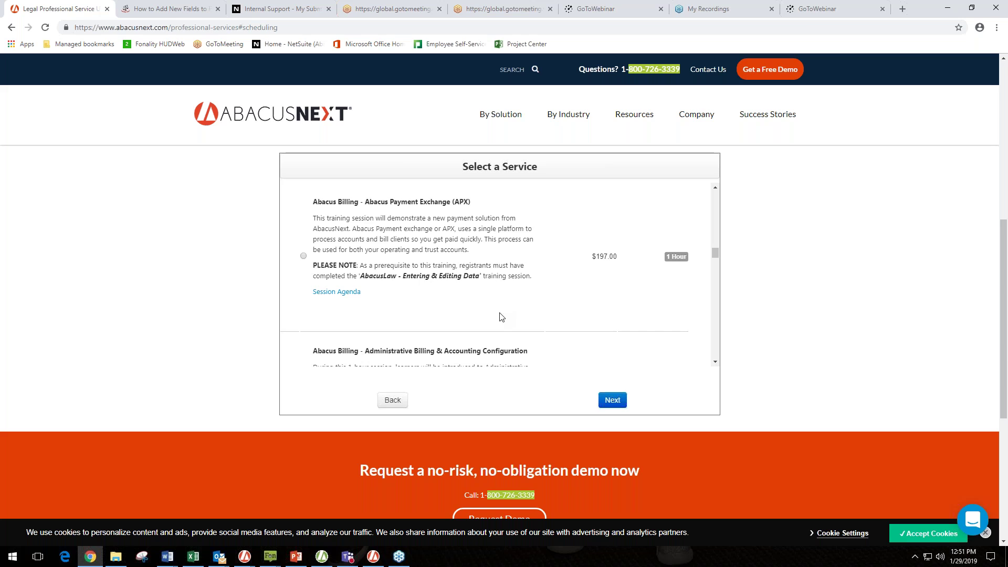
scroll(414, 292, "down", 1)
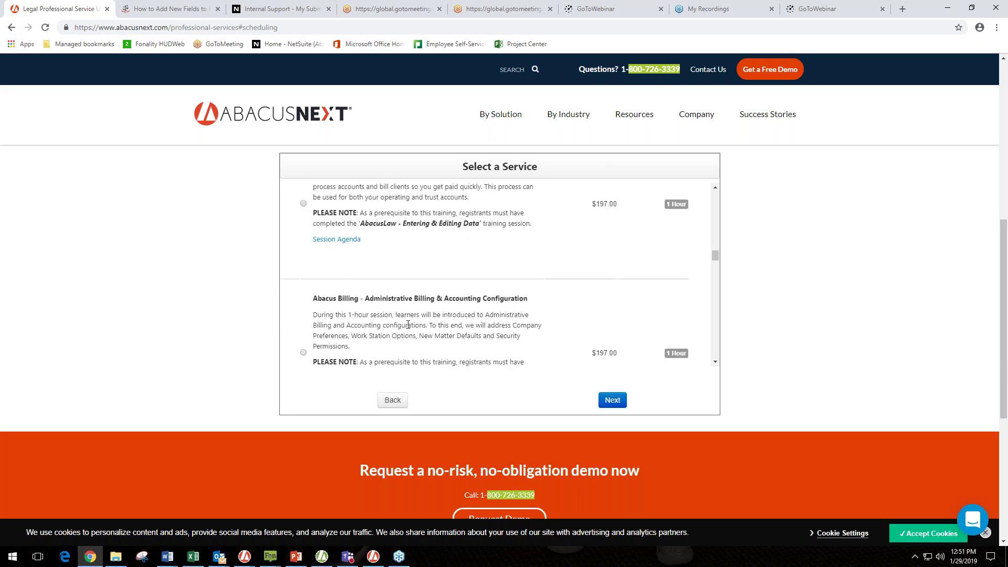
scroll(408, 324, "down", 1)
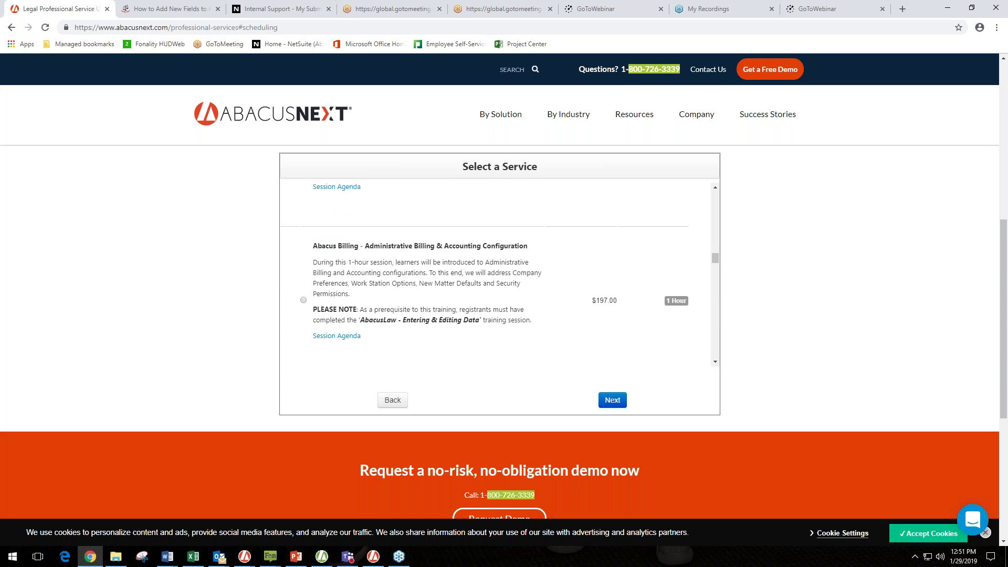
scroll(411, 313, "down", 2)
scroll(412, 313, "down", 2)
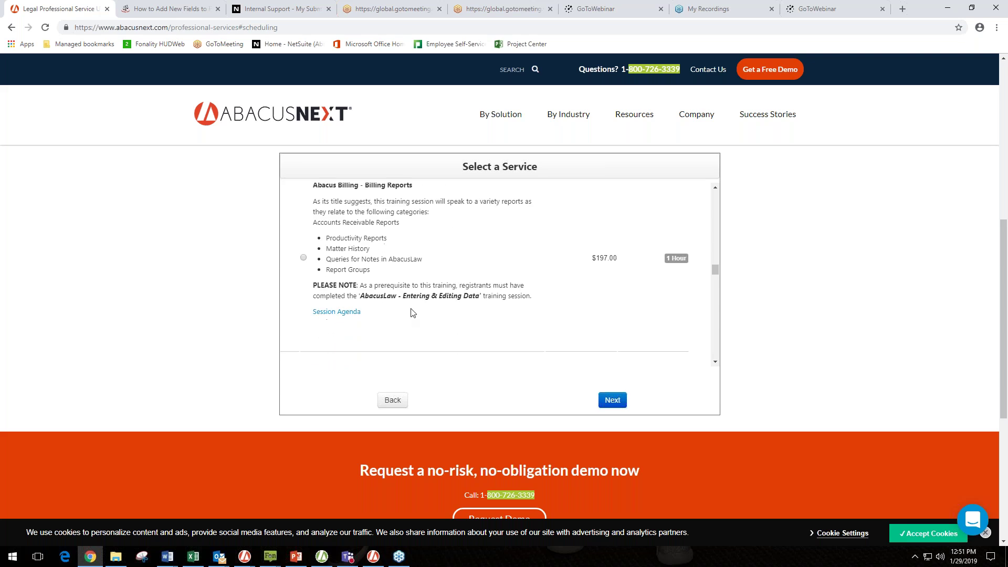
scroll(411, 313, "down", 2)
scroll(393, 292, "down", 2)
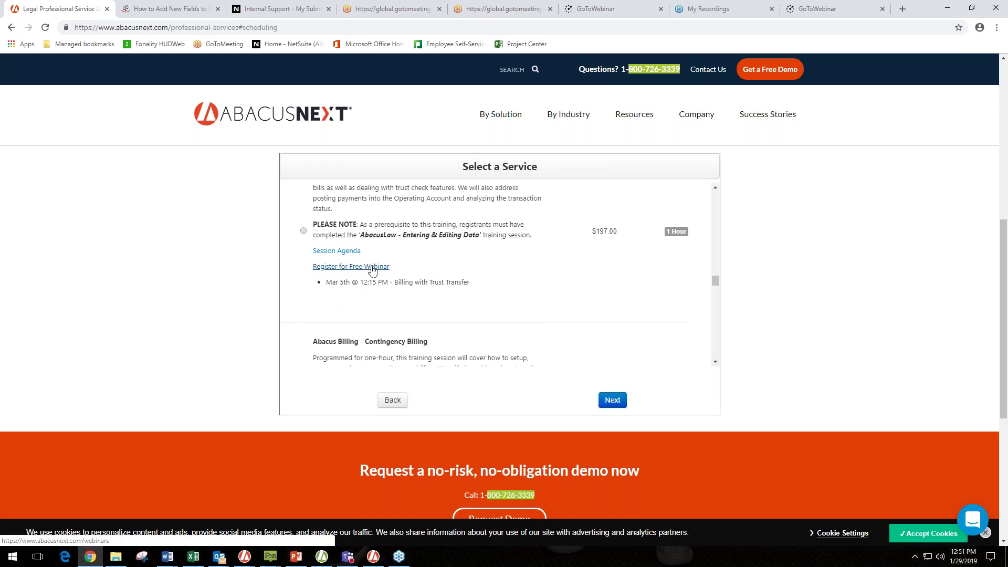
scroll(343, 257, "up", 1)
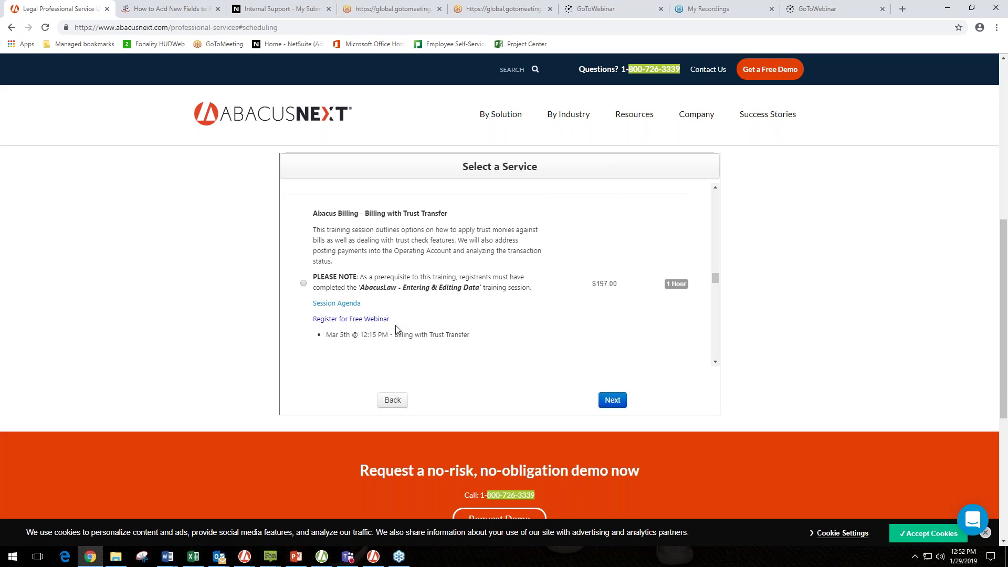
scroll(396, 329, "up", 1)
scroll(396, 329, "down", 1)
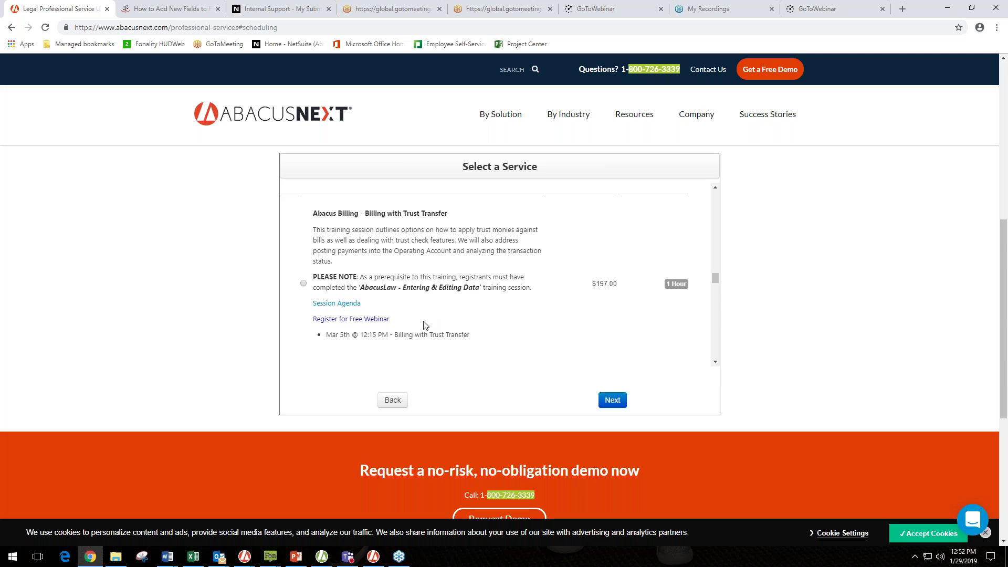
Look back through the service list, rechecking Maintenance of General Ledger and Billing, and return to the first session, Balance Forward Accounting.
scroll(425, 326, "up", 5)
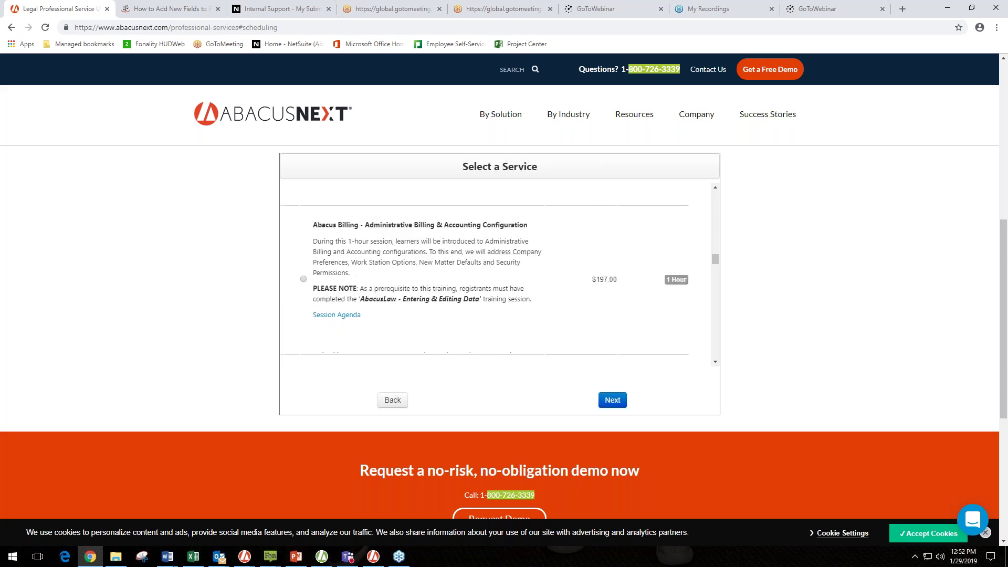
scroll(500, 273, "up", 5)
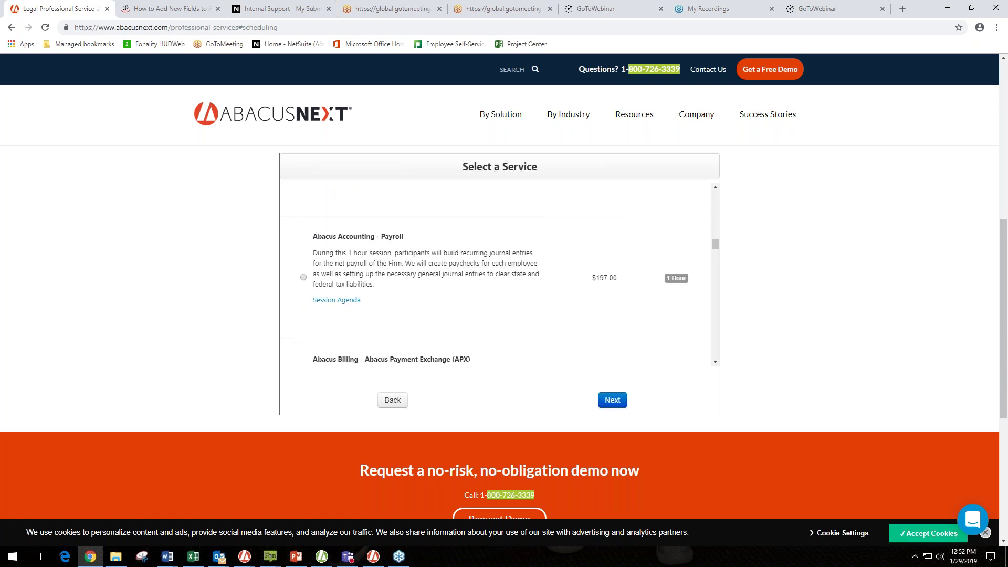
scroll(428, 320, "up", 3)
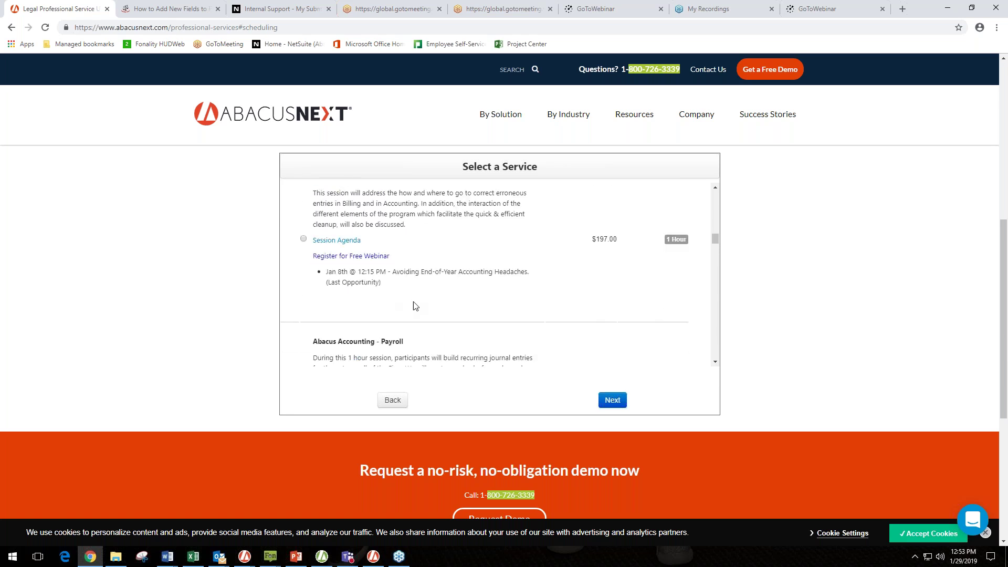
scroll(392, 286, "up", 1)
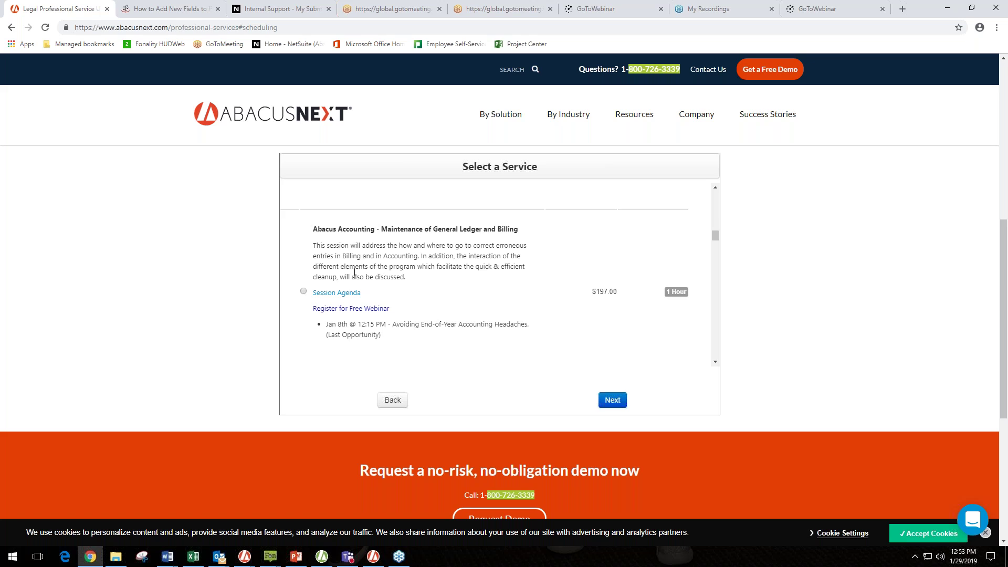
scroll(449, 288, "up", 10)
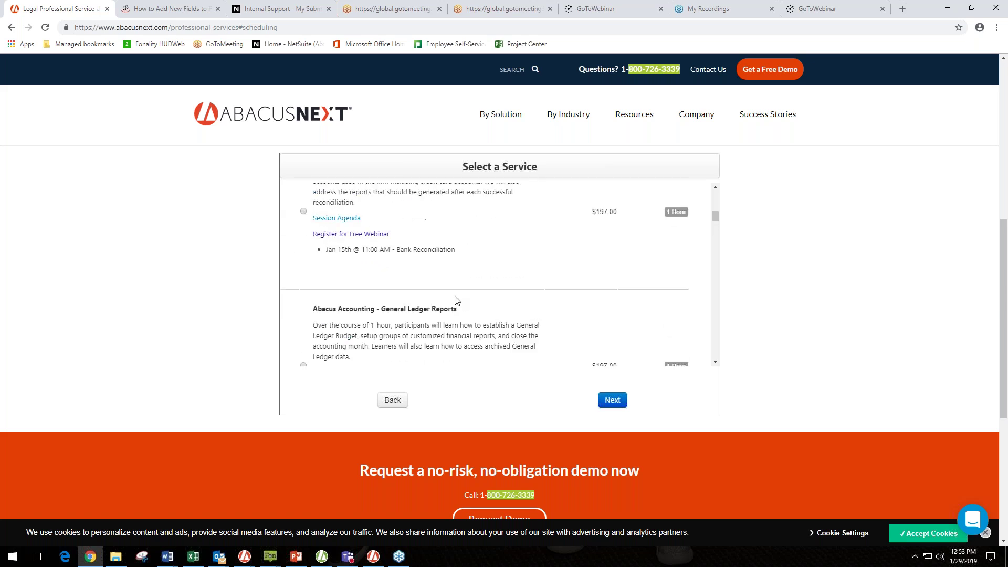
scroll(456, 301, "up", 3)
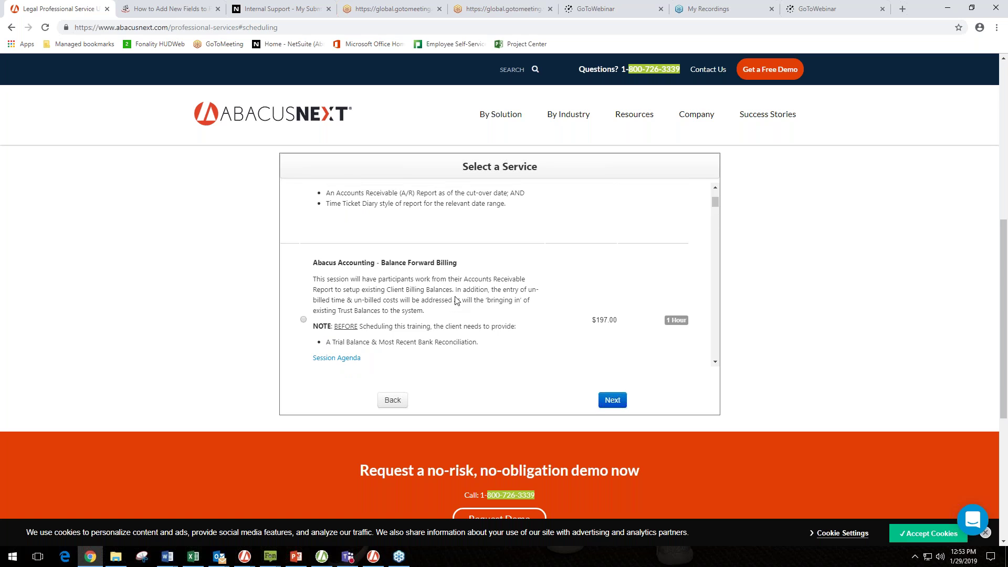
scroll(455, 297, "up", 2)
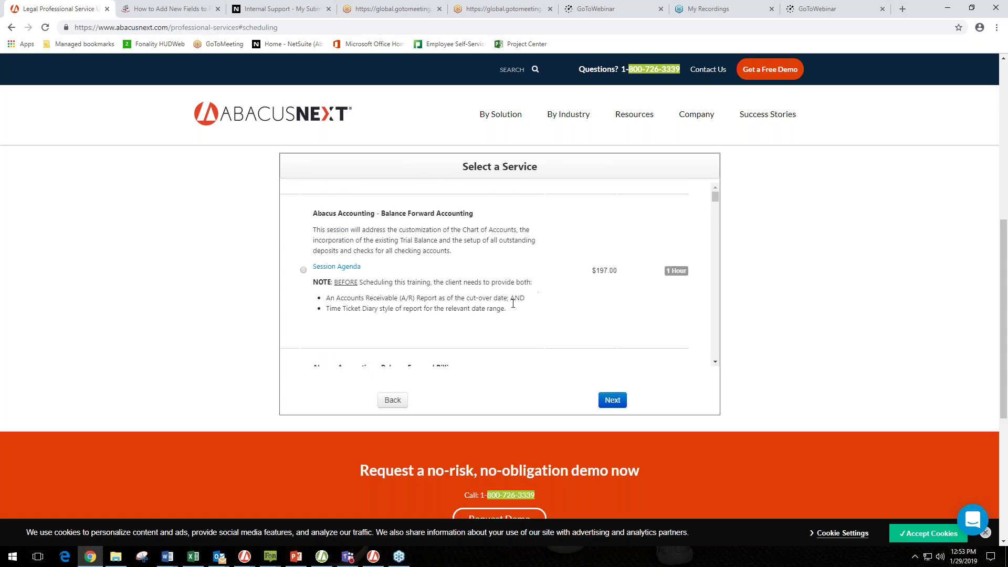